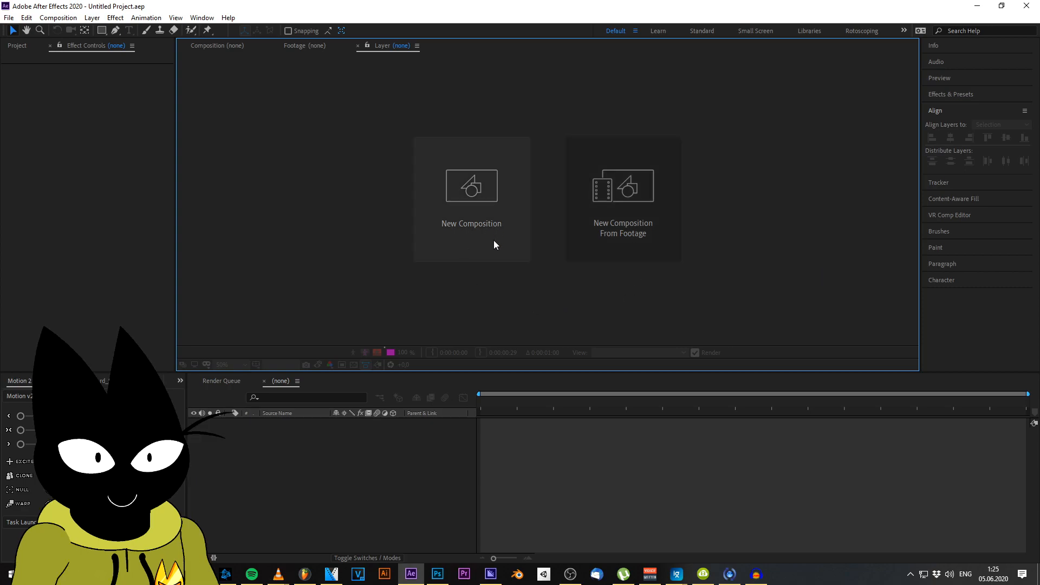
Create a new composition at 1920 x 1080, 60 frames per second, with a duration of 0:01:00:00
click(470, 202)
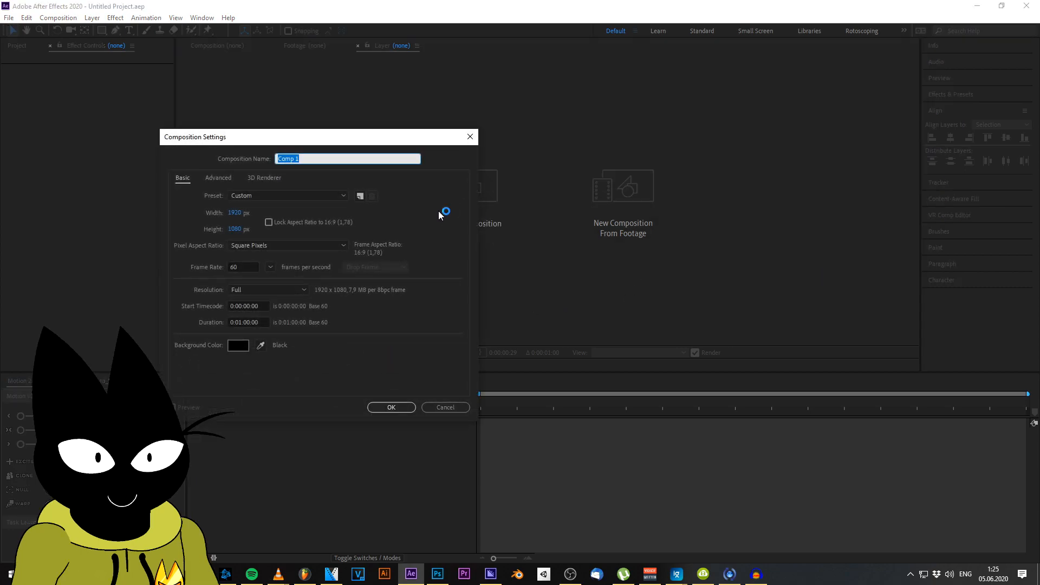
drag(319, 142, 510, 144)
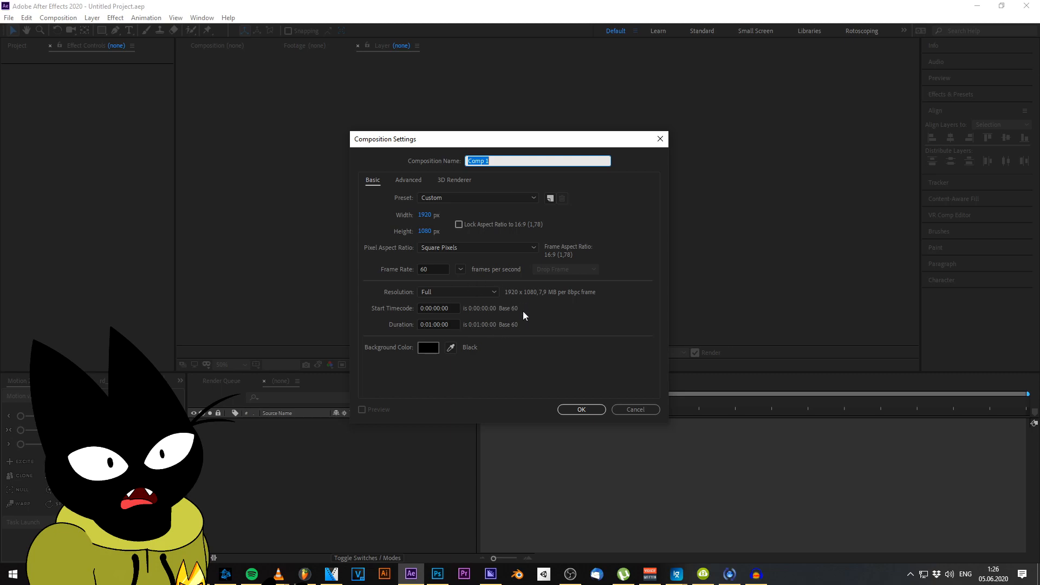
click(585, 413)
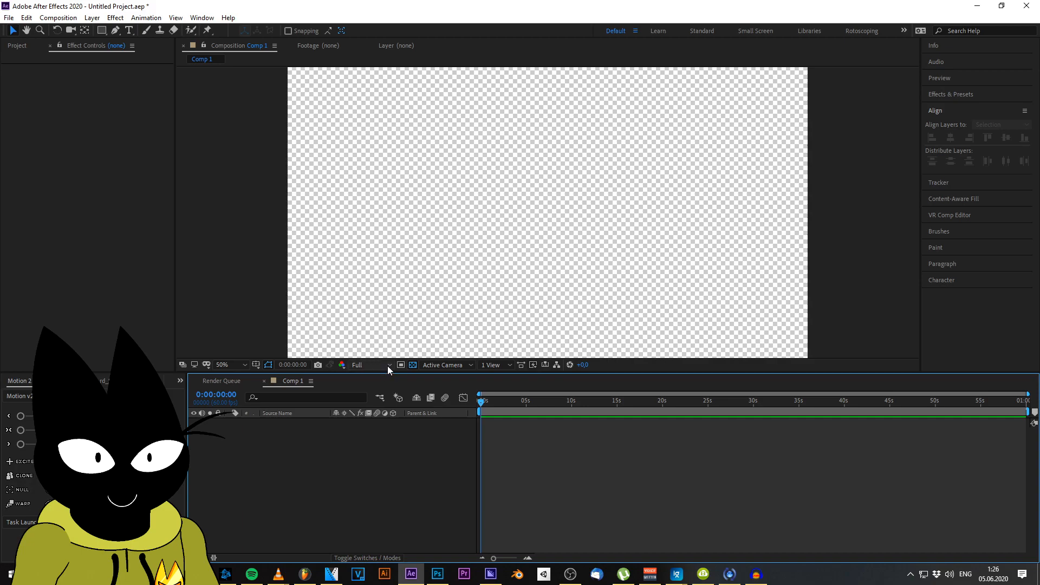
Toggle the composition view's transparency grid off and back on to compare both backgrounds
click(412, 365)
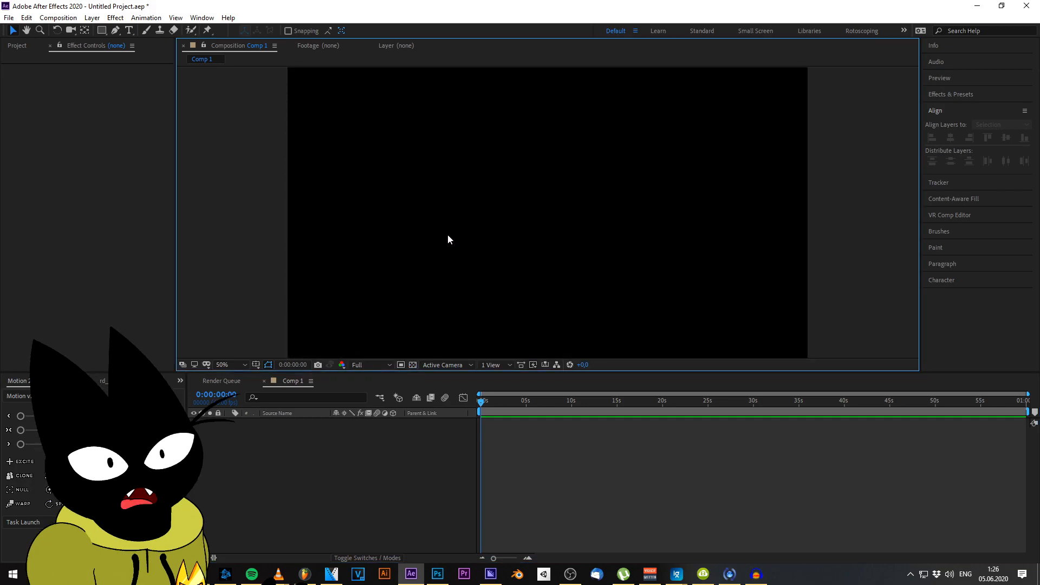
click(413, 365)
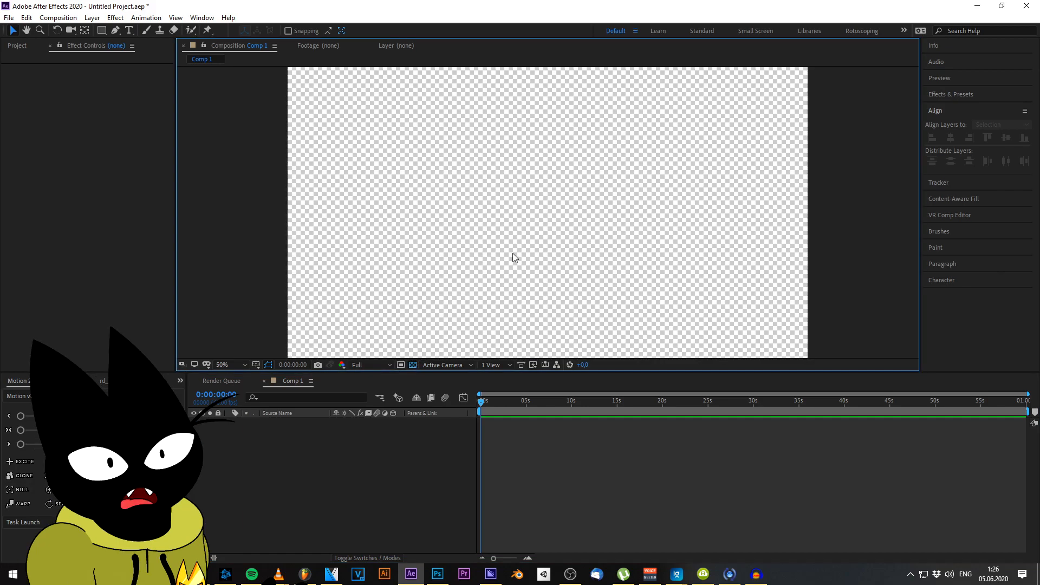
click(413, 365)
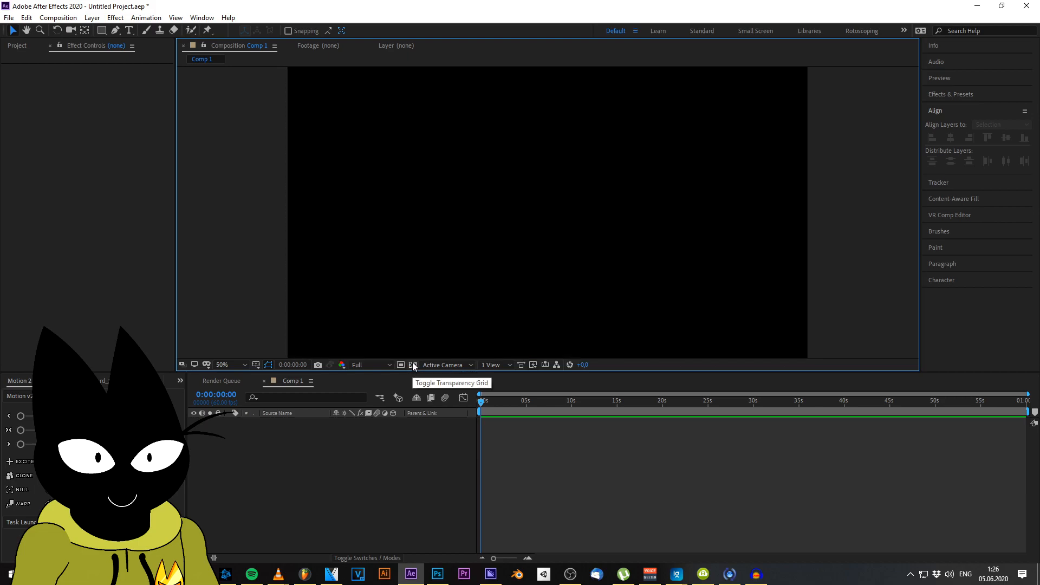
click(413, 365)
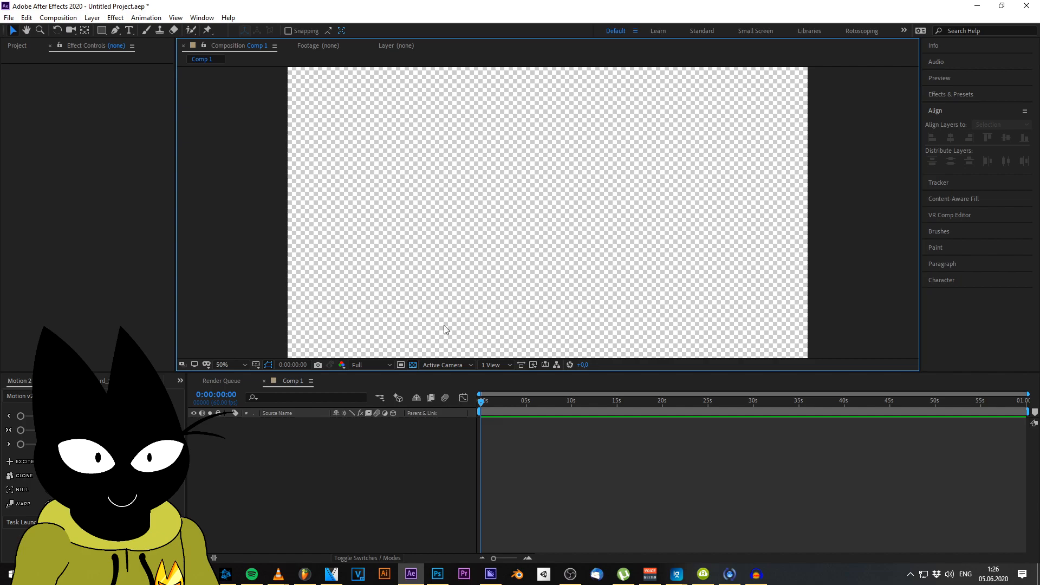
Import the video files Mao Mao Heroes Of Pure Heart EP04.mp4 and EP02.mp4 into the project
click(21, 48)
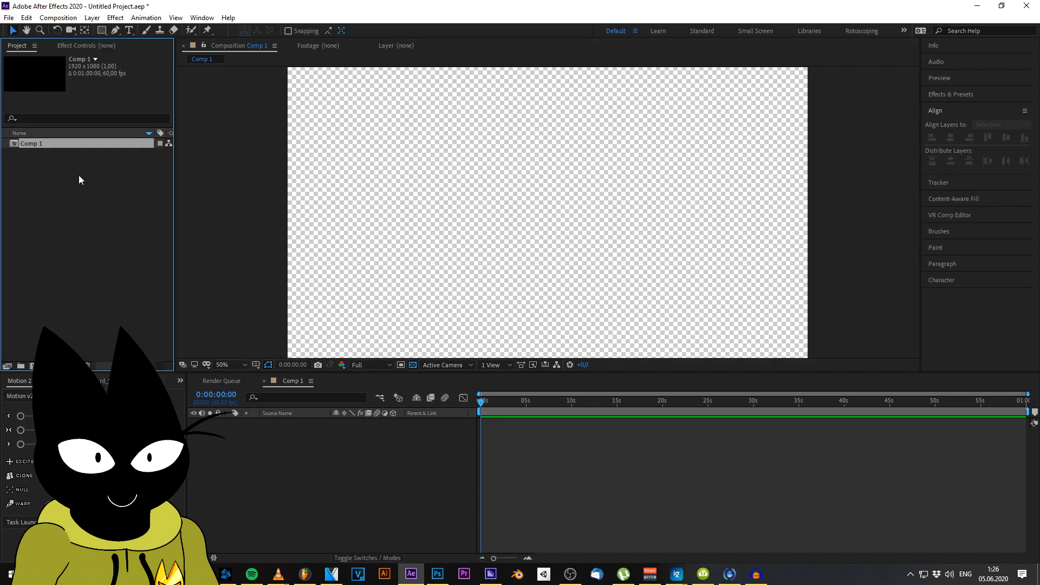
right_click(79, 180)
mouse_move(163, 230)
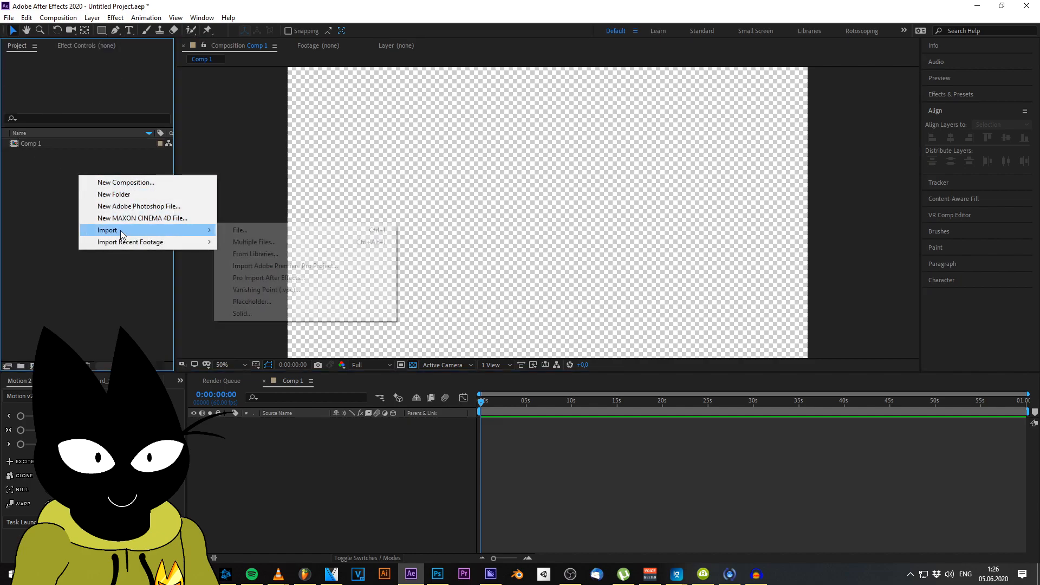
click(250, 232)
drag(336, 313, 336, 199)
click(276, 223)
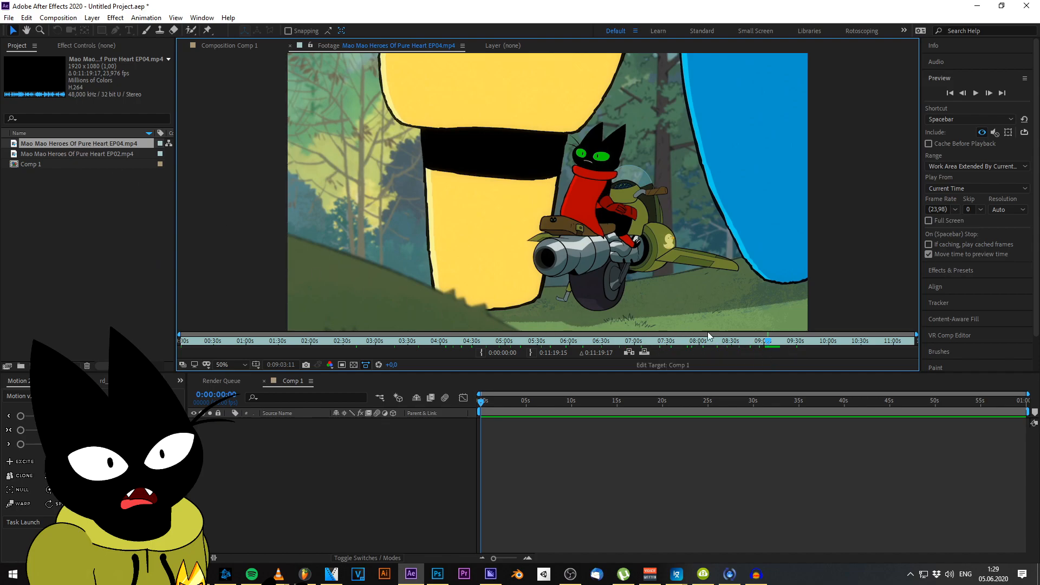
Set the EP04 footage's In point at 0:09:03:11 and play the clip from there
click(482, 353)
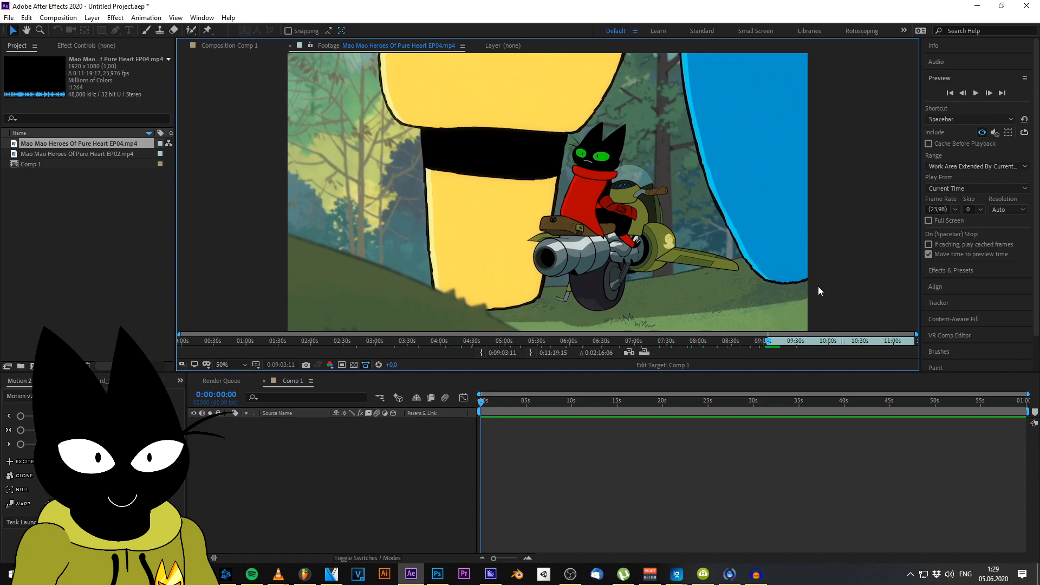
key(space)
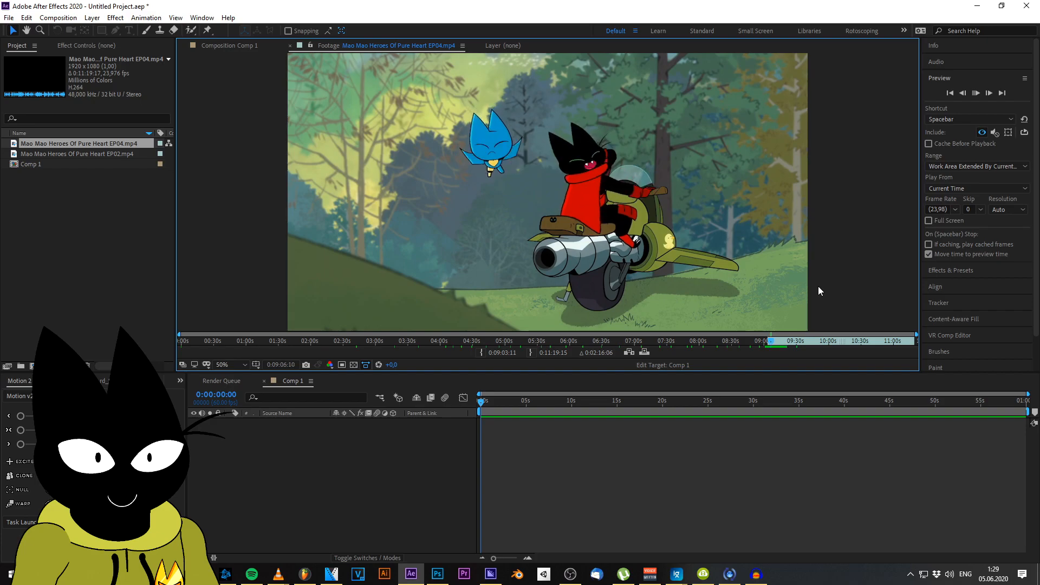
key(space)
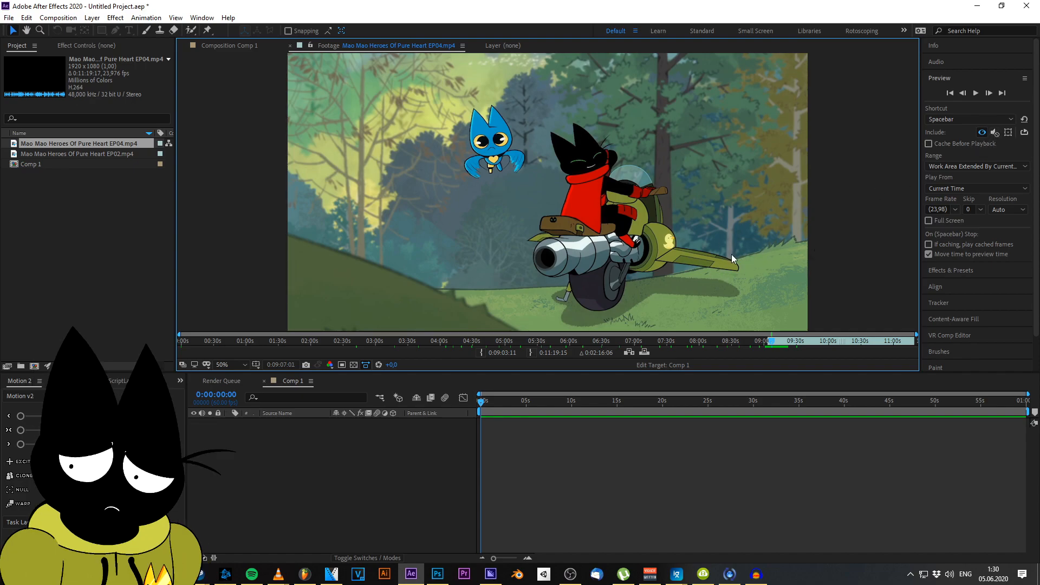
Step through the EP04 footage frame by frame and set its Out point at 0:09:07:05
key(Page_Up)
key(Page_Up)
key(Page_Up)
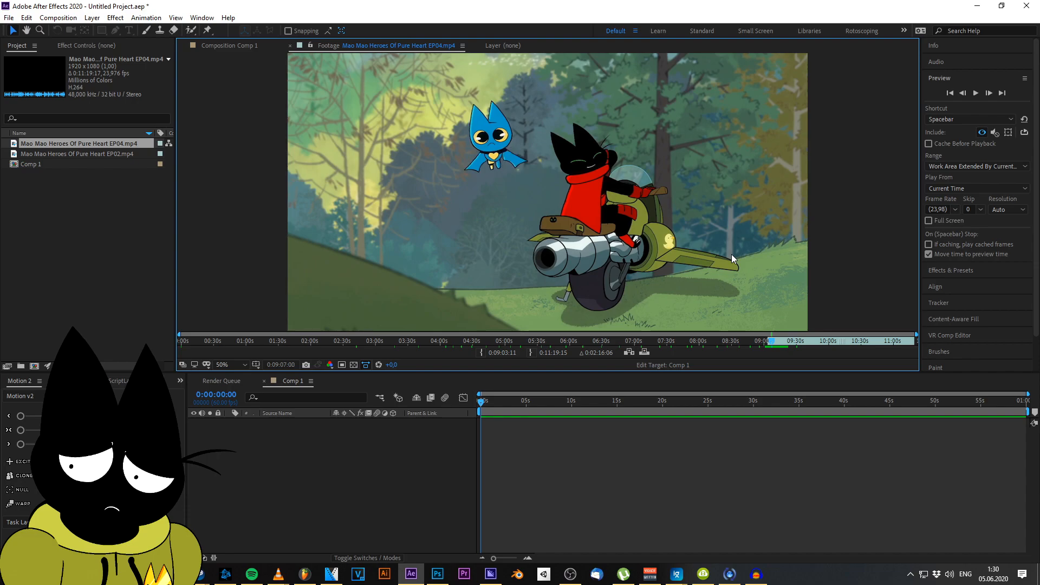
key(Page_Down)
key(Page_Down)
key(Page_Down)
key(Page_Down)
key(Page_Down)
key(Page_Down)
key(Page_Down)
key(Page_Down)
key(Page_Down)
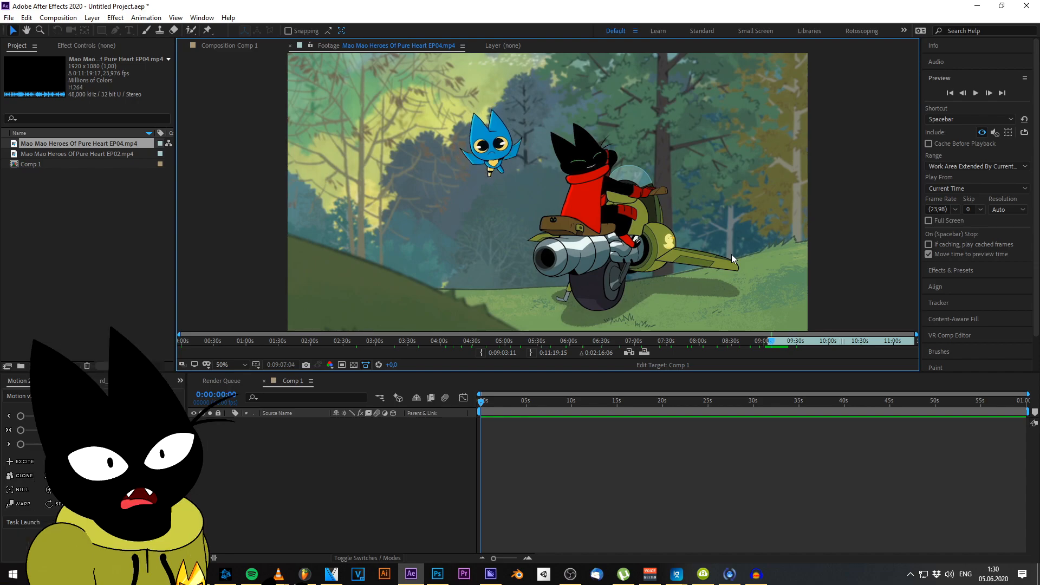
key(Page_Up)
key(Page_Down)
key(Page_Up)
key(Page_Up)
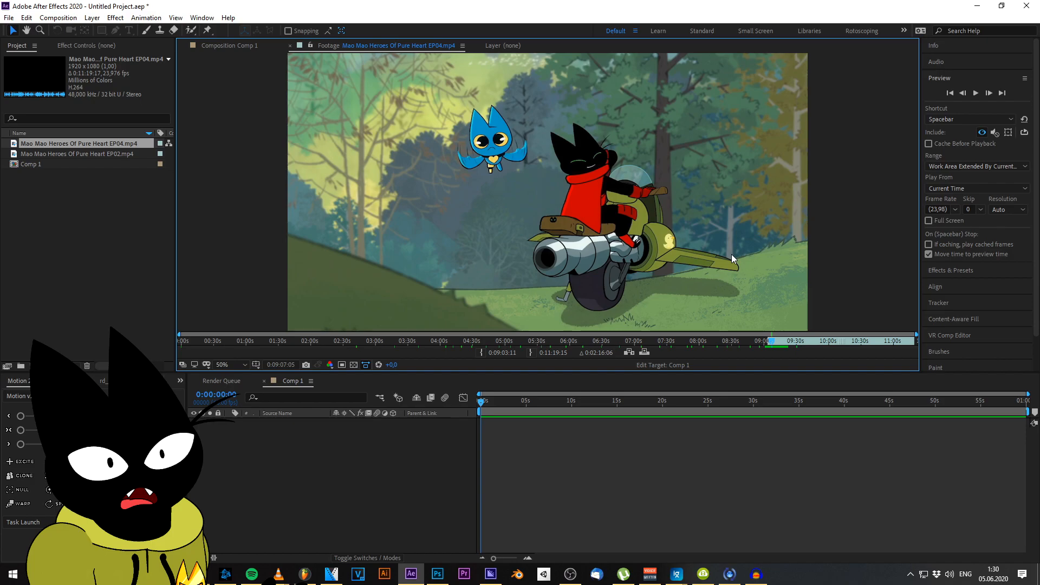
click(531, 353)
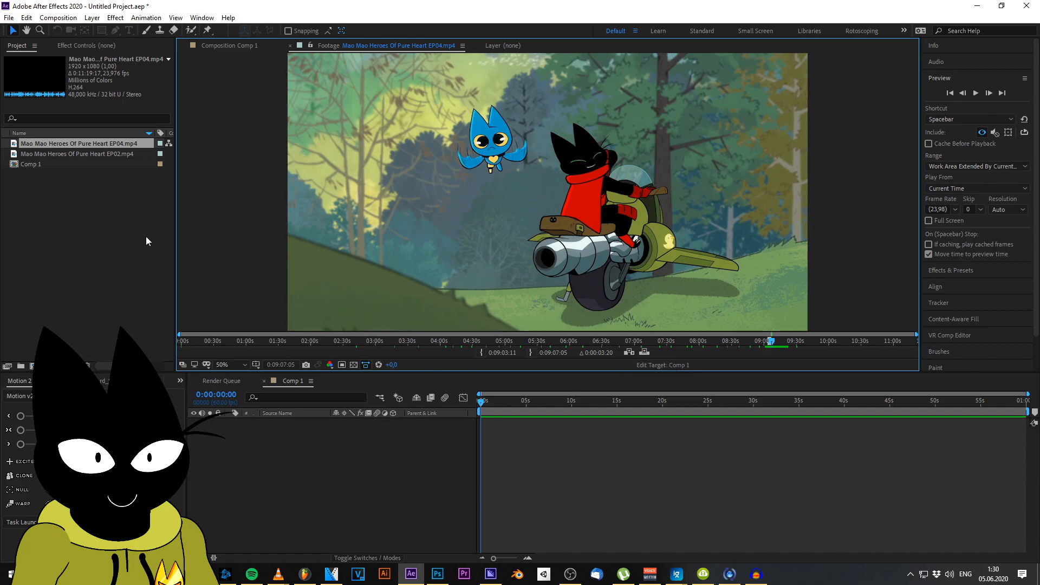
Create a new composition from the trimmed EP04 footage and open its video layer in the layer viewer
right_click(111, 144)
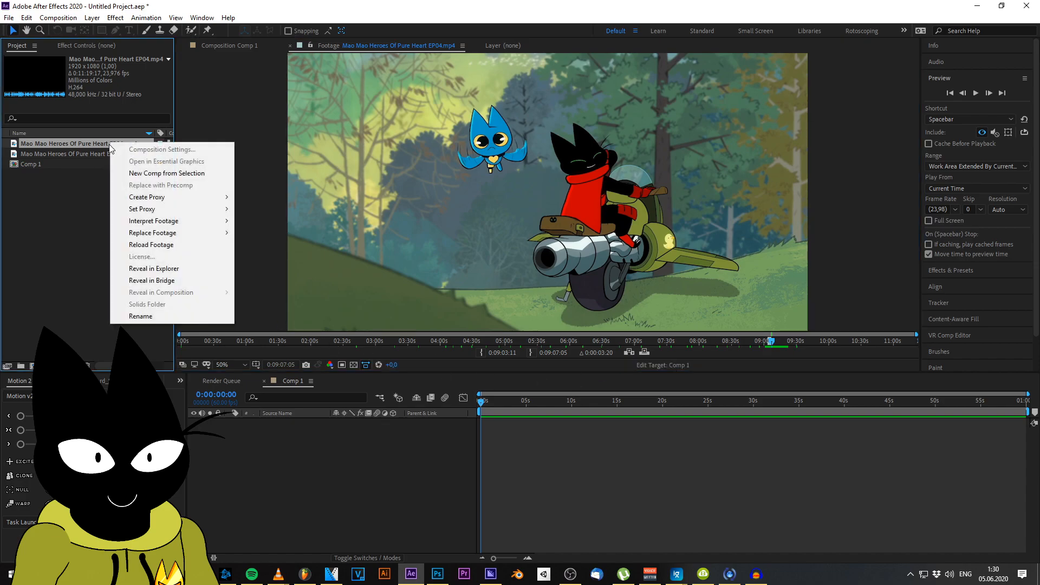
click(135, 173)
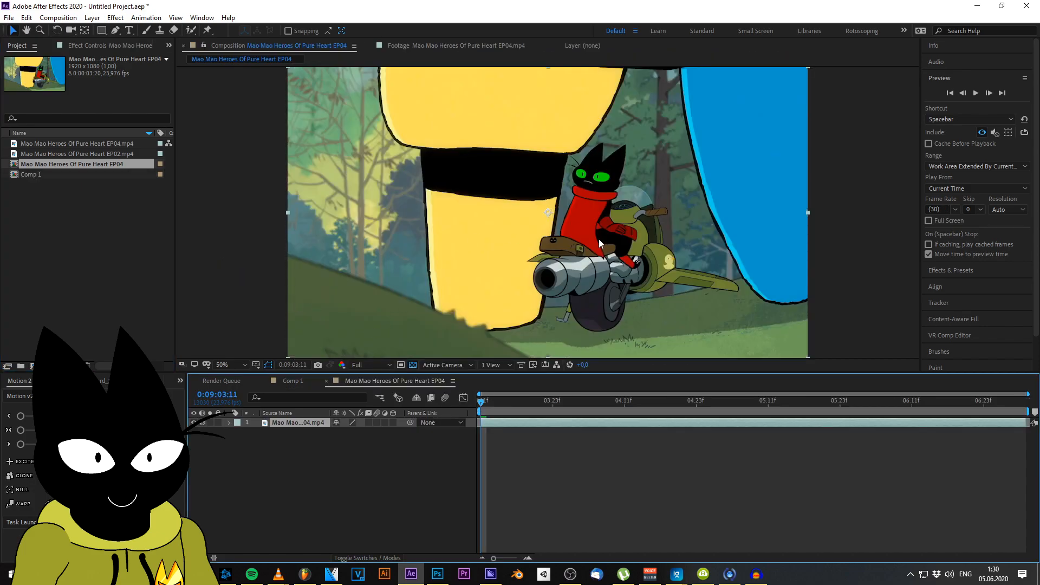
double_click(310, 424)
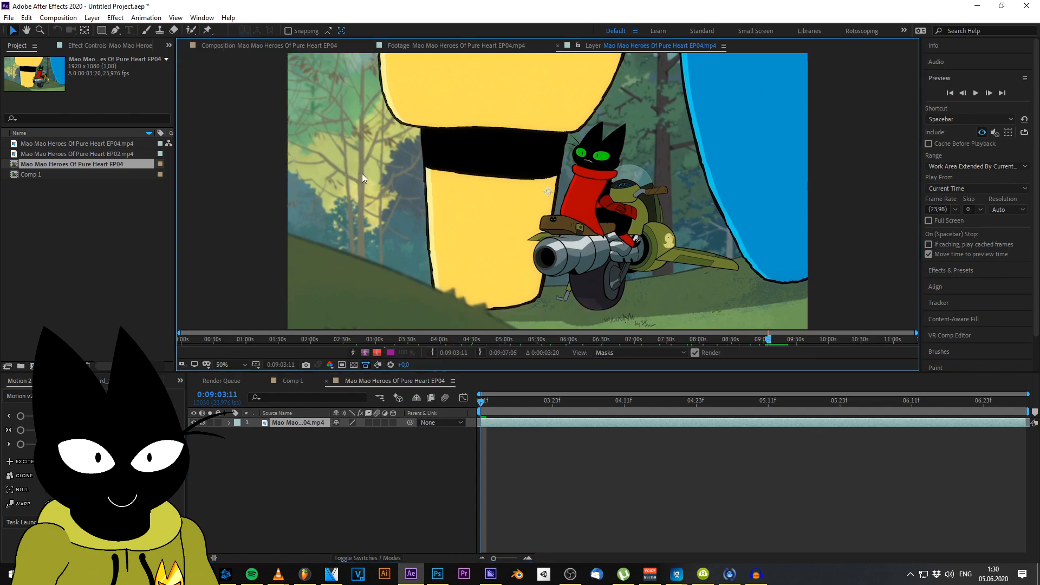
key(h)
drag(680, 193, 607, 207)
key(v)
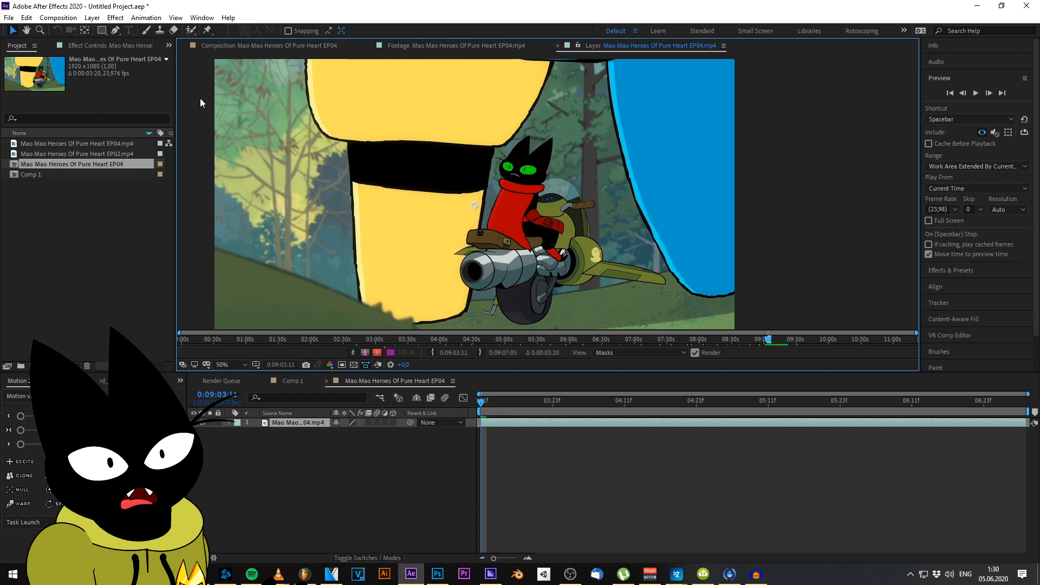
Activate the Roto Brush tool for the EP04 layer and magnify the black cat character to 200%
click(191, 31)
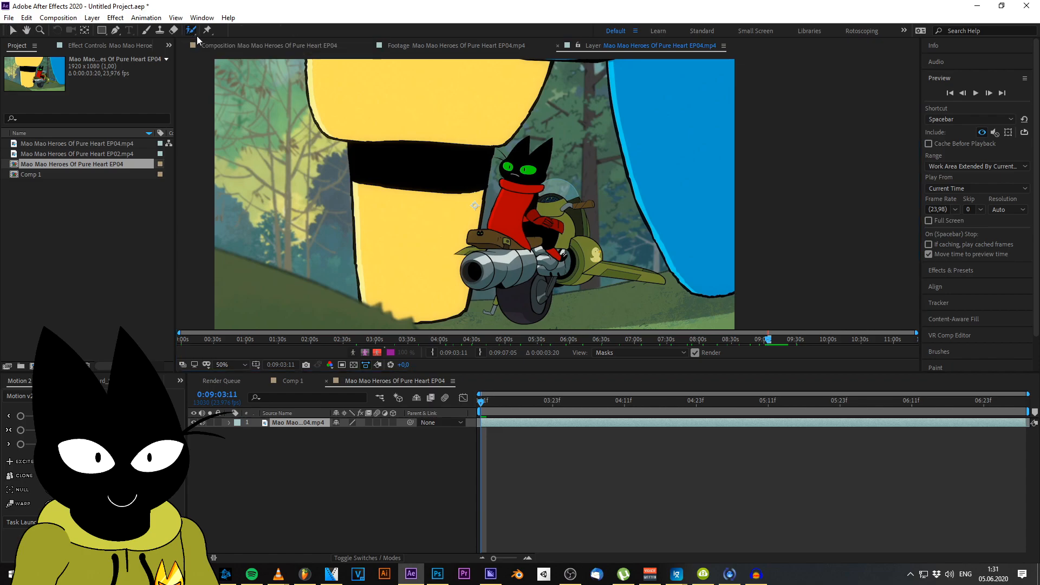
click(517, 215)
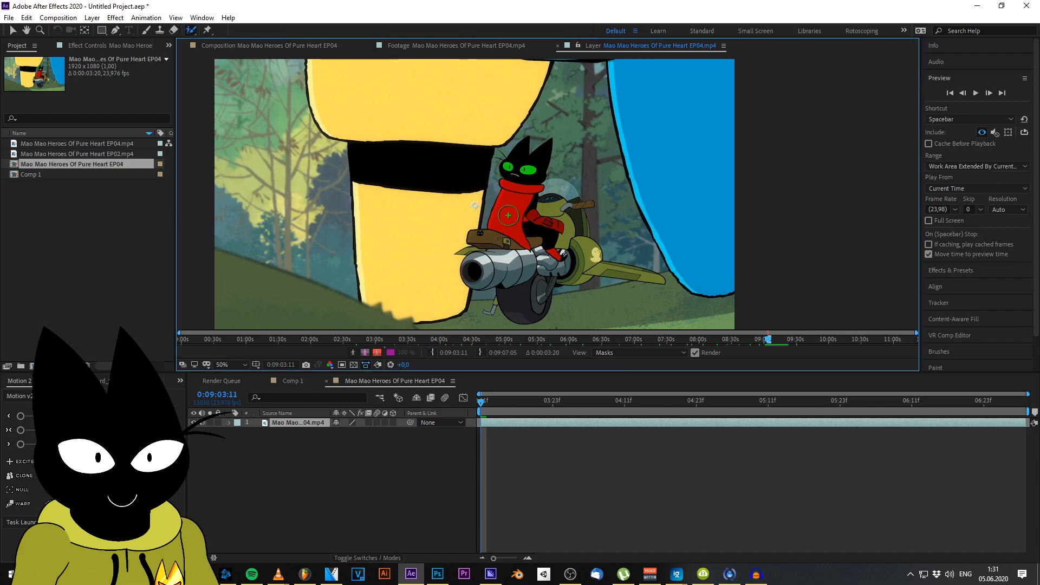
key(period)
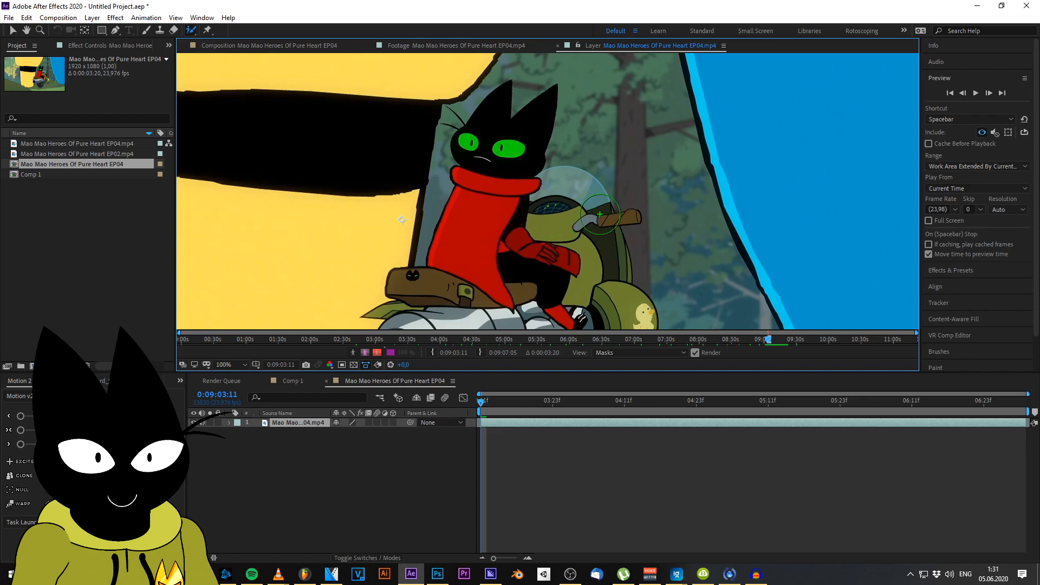
mouse_move(575, 208)
mouse_down()
mouse_move(596, 195)
mouse_move(591, 182)
mouse_move(538, 228)
mouse_move(574, 168)
mouse_move(487, 220)
mouse_move(631, 226)
mouse_move(650, 208)
mouse_move(604, 203)
mouse_move(649, 220)
mouse_move(618, 228)
mouse_up()
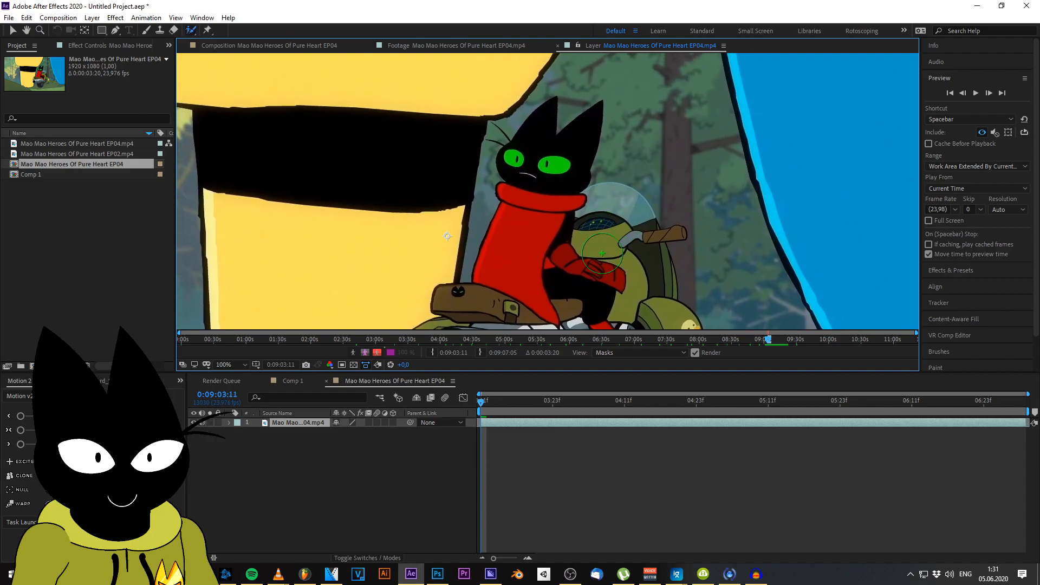
scroll(561, 211, up, 2)
scroll(561, 212, down, 2)
scroll(561, 211, up, 2)
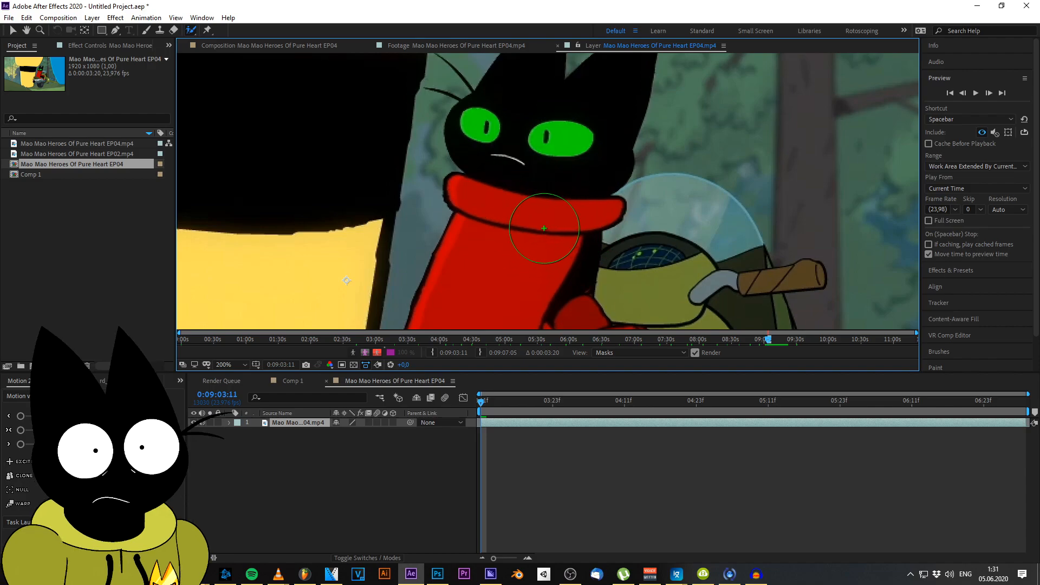
mouse_move(524, 177)
mouse_down()
mouse_move(558, 261)
mouse_move(567, 193)
mouse_move(544, 225)
mouse_up()
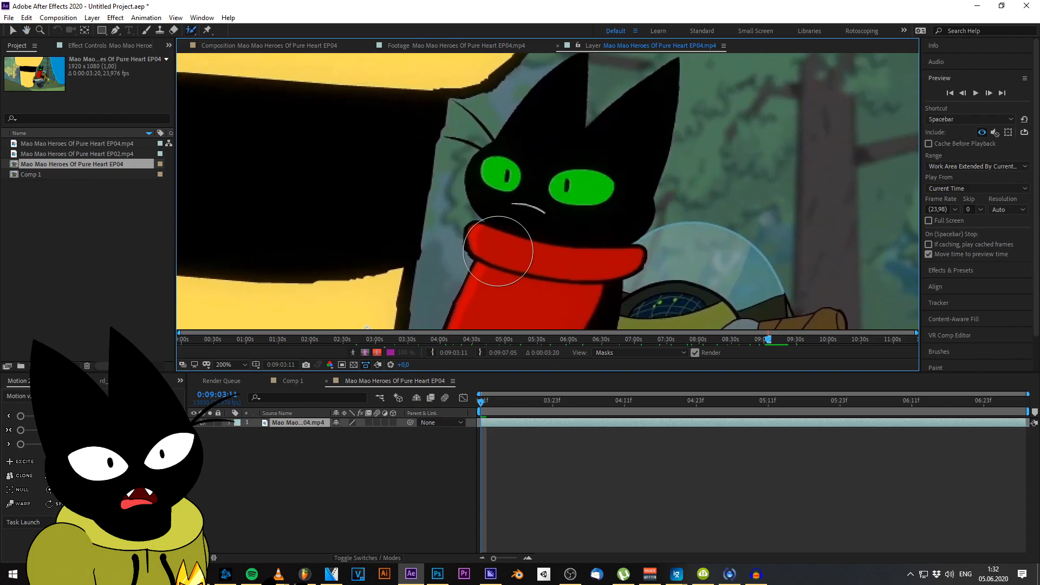
mouse_move(565, 194)
mouse_down()
mouse_move(532, 228)
mouse_move(556, 177)
mouse_move(547, 203)
mouse_up()
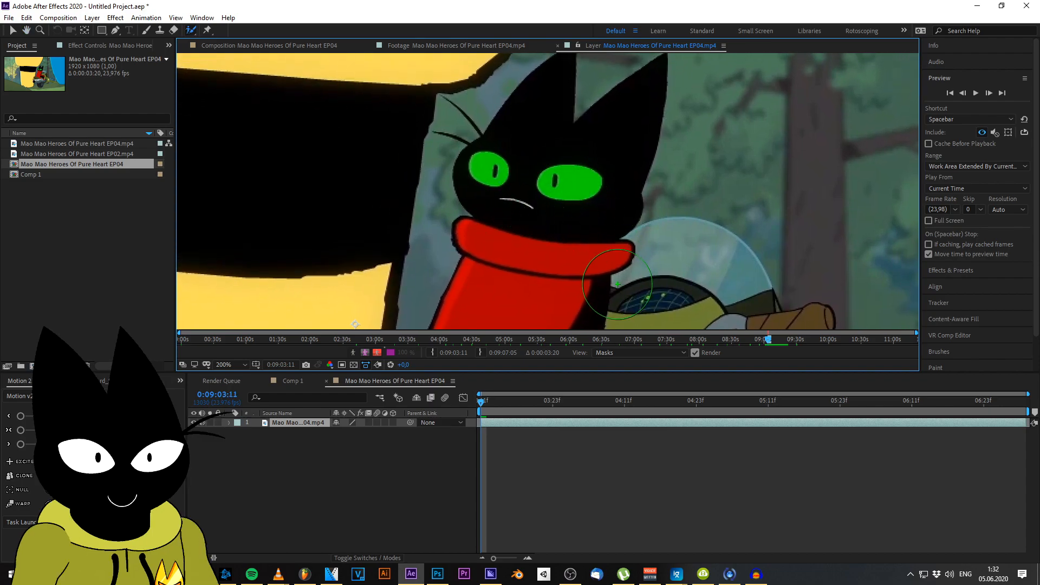
Try to select the blue character's pointed hat with a Roto Brush foreground stroke, and undo the stroke
mouse_move(568, 243)
mouse_down()
mouse_move(566, 184)
mouse_move(583, 135)
mouse_move(564, 200)
mouse_move(504, 114)
mouse_move(443, 102)
mouse_move(434, 88)
mouse_up()
mouse_move(496, 190)
mouse_down()
mouse_move(562, 268)
mouse_move(443, 168)
mouse_move(597, 302)
mouse_move(585, 305)
mouse_up()
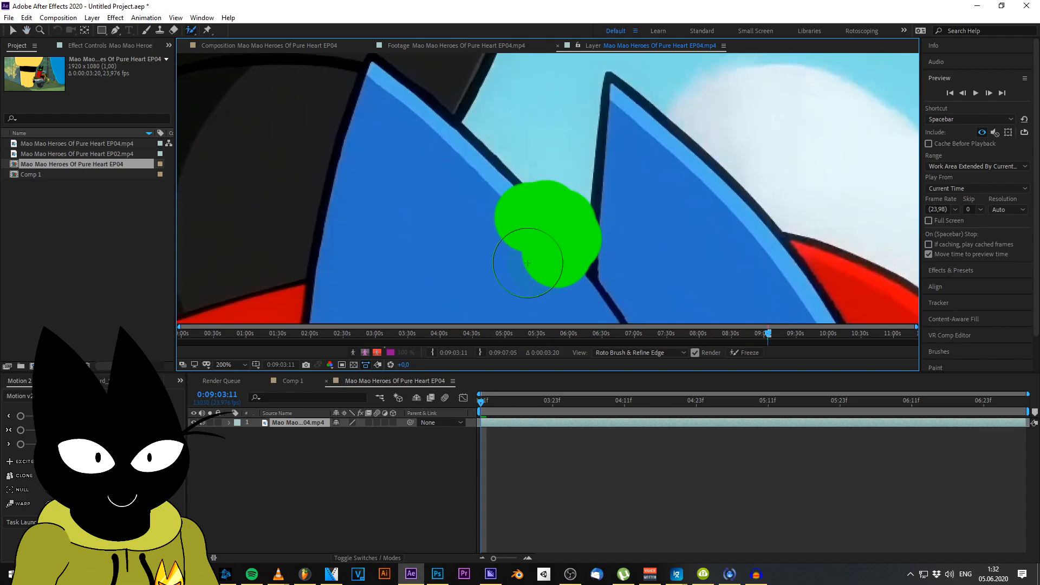
mouse_move(541, 255)
mouse_down()
mouse_move(554, 263)
mouse_move(553, 238)
mouse_move(561, 247)
mouse_up()
scroll(561, 247, down, 2)
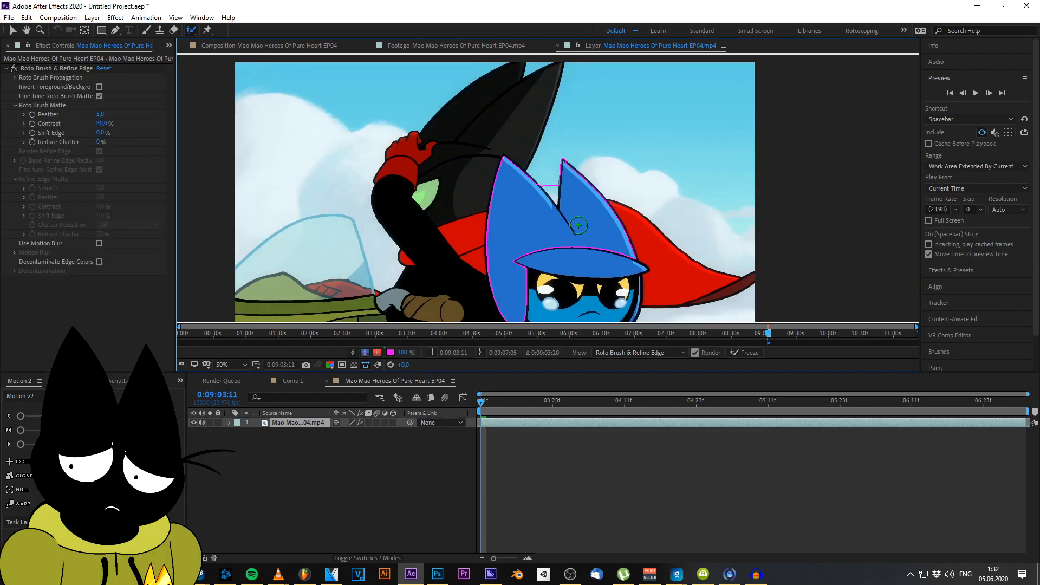
key(ctrl+z)
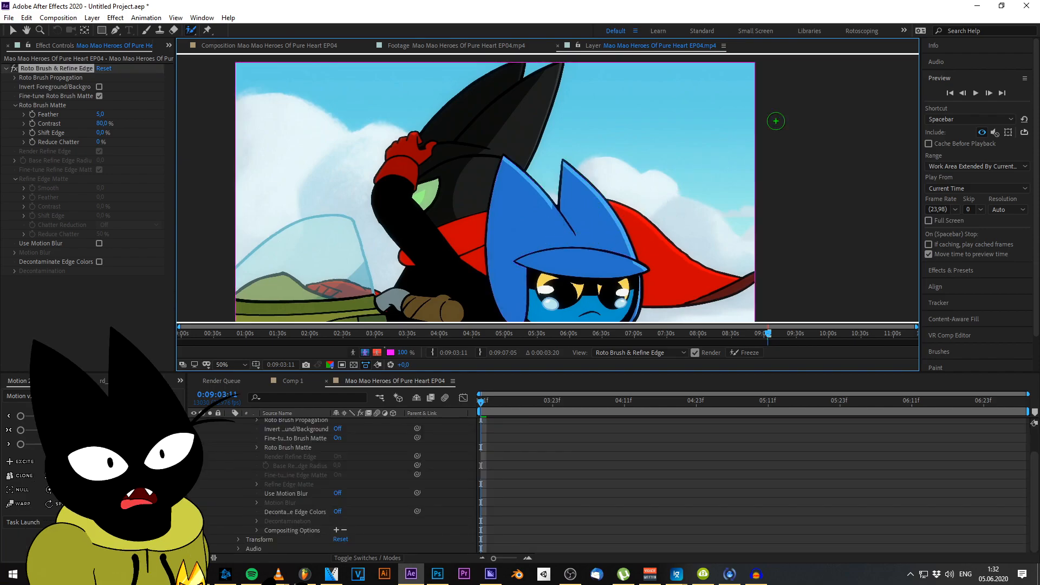
Clean the conformed media database and cache in the Media & Disk Cache preferences and accept the preferences
click(29, 19)
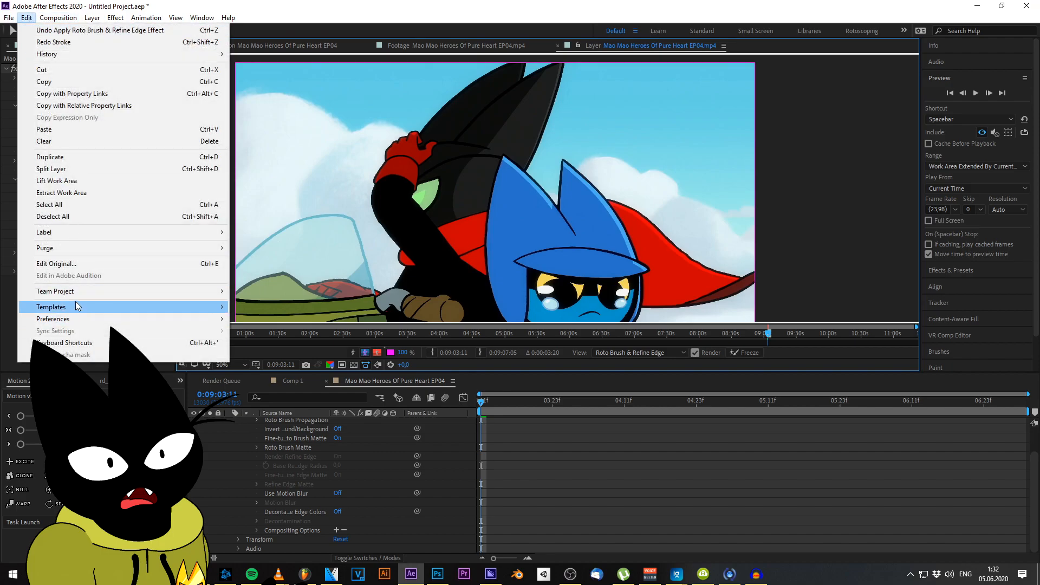
mouse_move(101, 322)
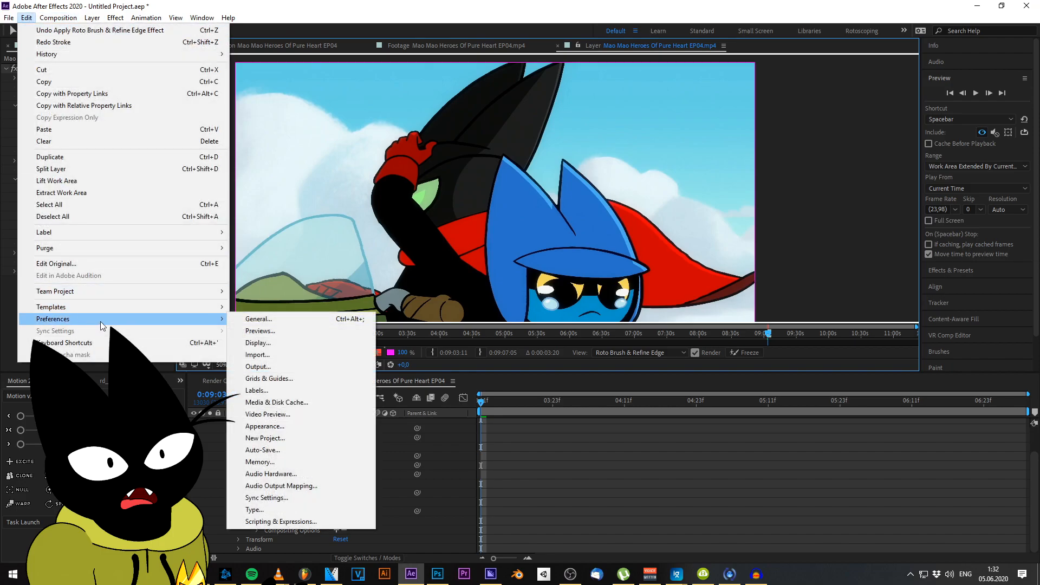
click(260, 320)
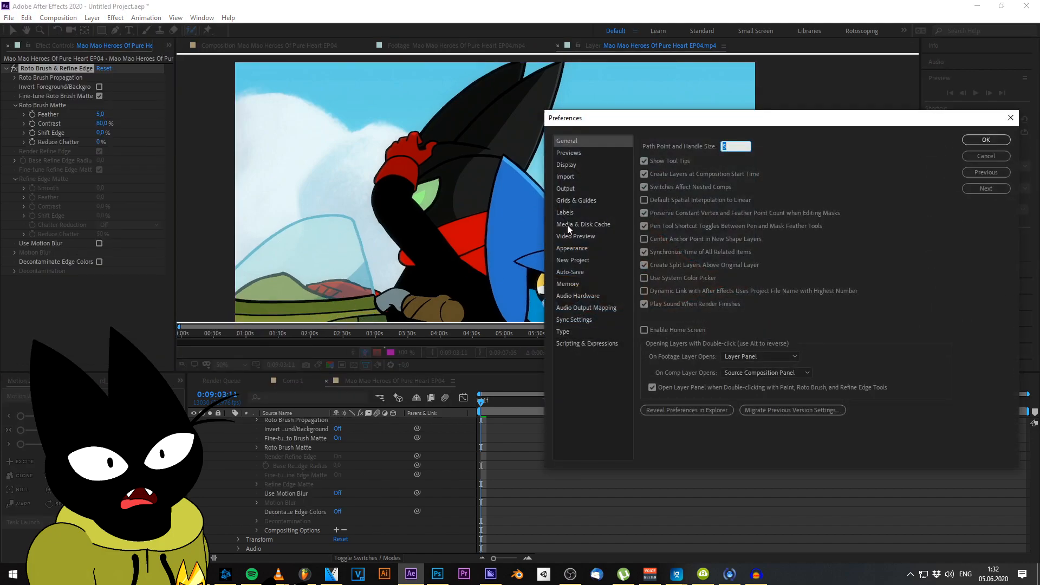
click(568, 225)
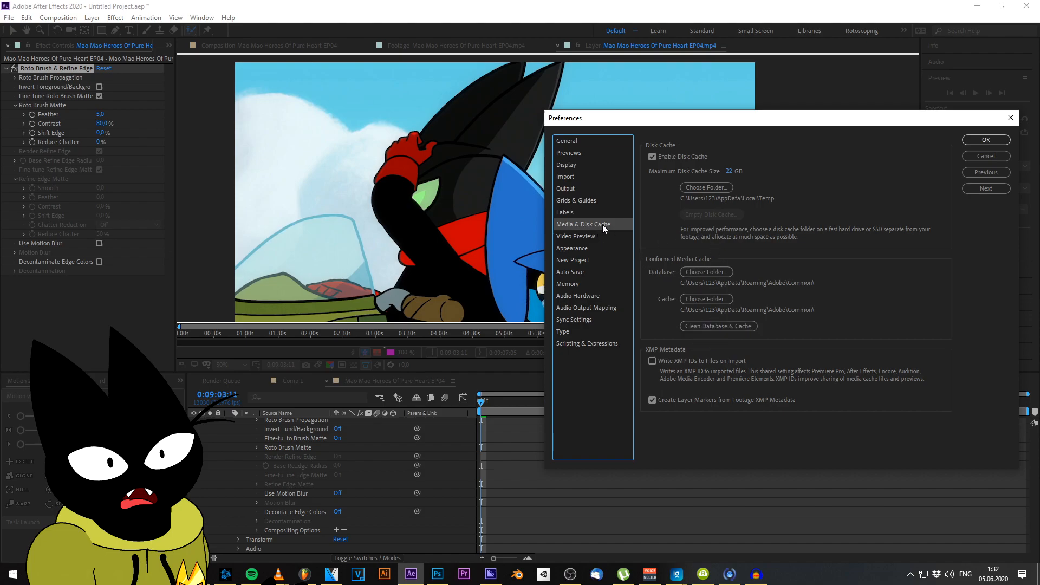
click(720, 327)
click(980, 140)
Purge all memory and disk cache, confirming the deletion of the cached files
click(58, 17)
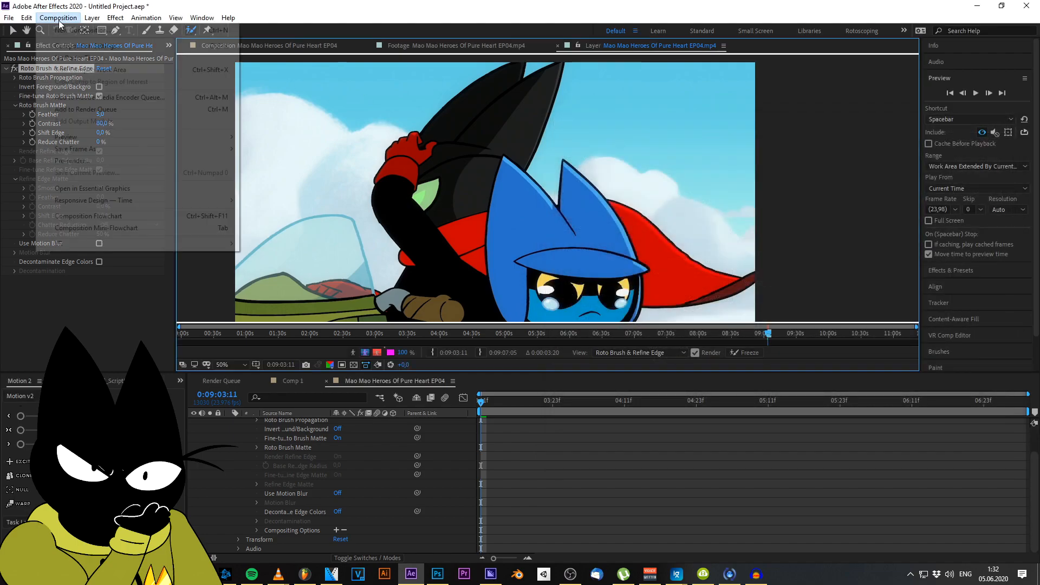
mouse_move(71, 247)
click(271, 250)
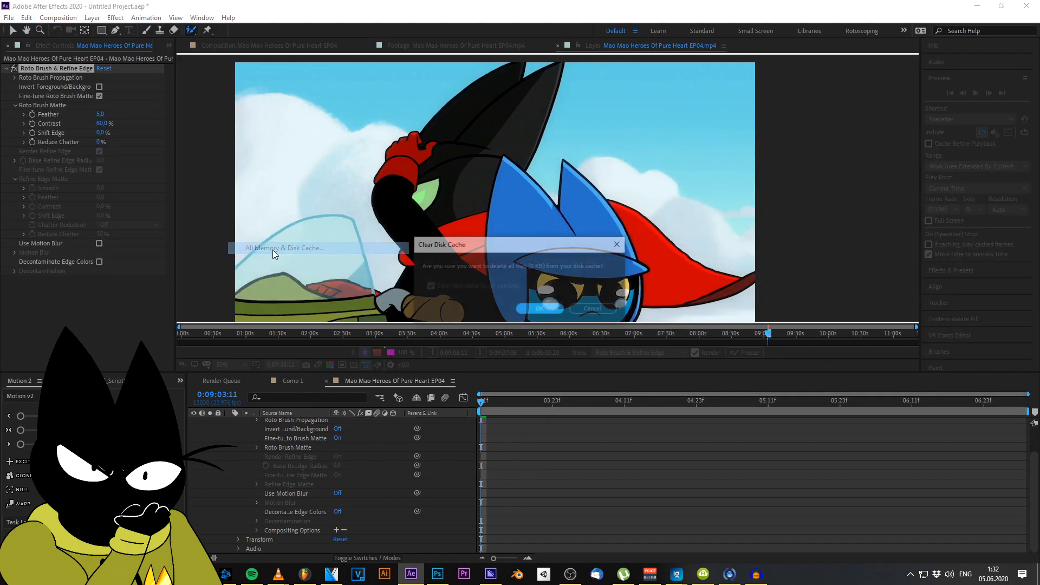
click(537, 310)
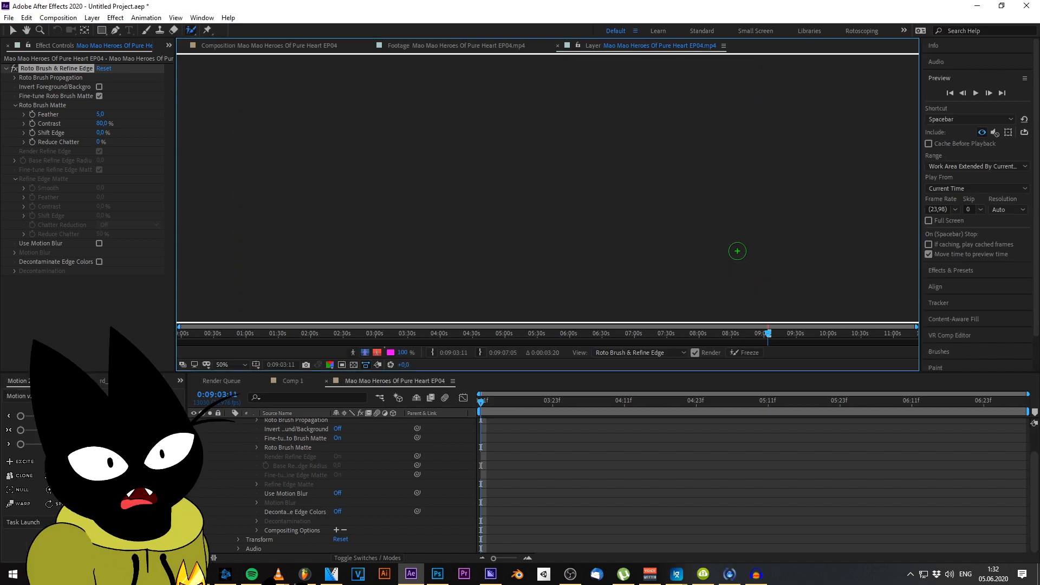
Paint a Roto Brush foreground stroke over the black cat's head and red cape at 200% magnification
scroll(570, 240, up, 4)
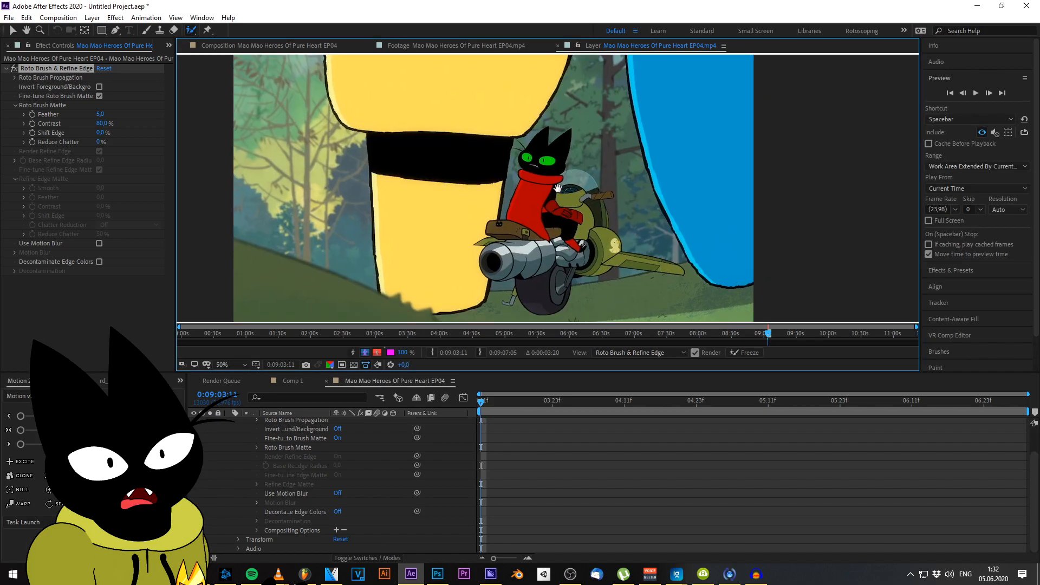
drag(557, 344, 565, 366)
mouse_move(513, 189)
mouse_down()
mouse_move(547, 244)
mouse_move(589, 255)
mouse_move(546, 224)
mouse_up()
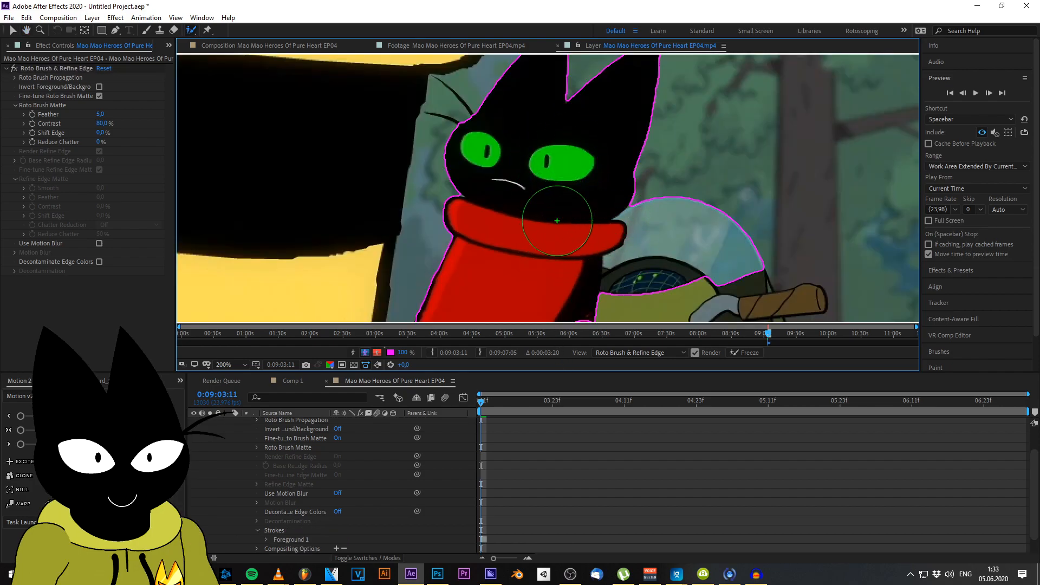
drag(555, 255, 548, 242)
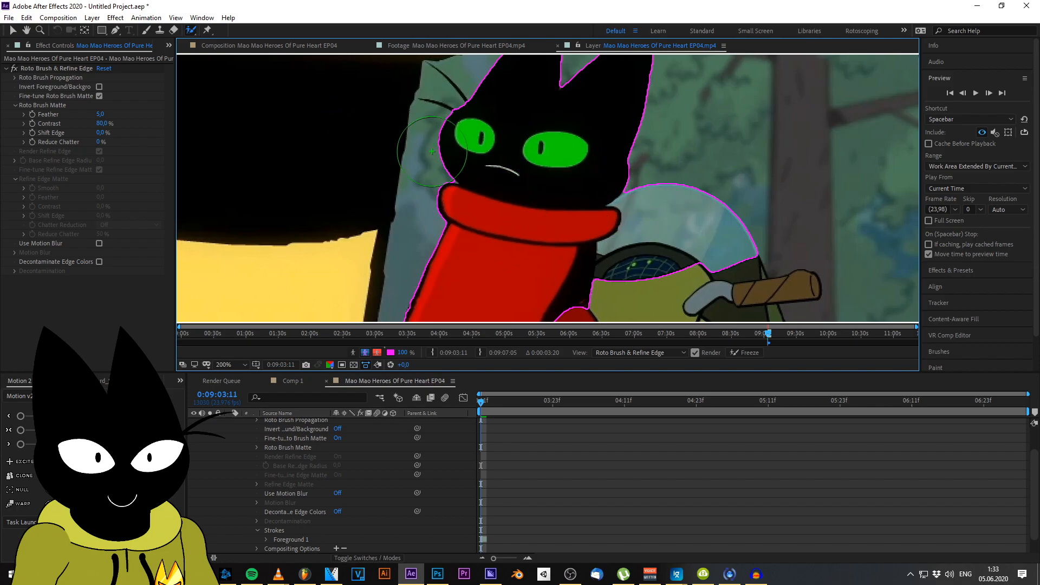
Inspect the cat's cutout against transparency in the composition view, then return to the EP04 layer view
click(300, 50)
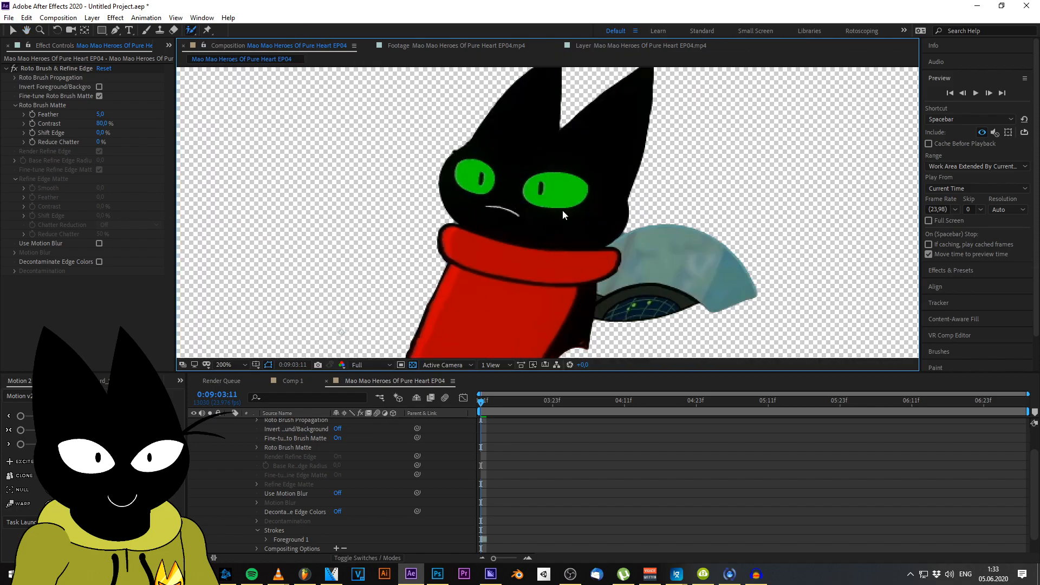
drag(602, 299, 570, 160)
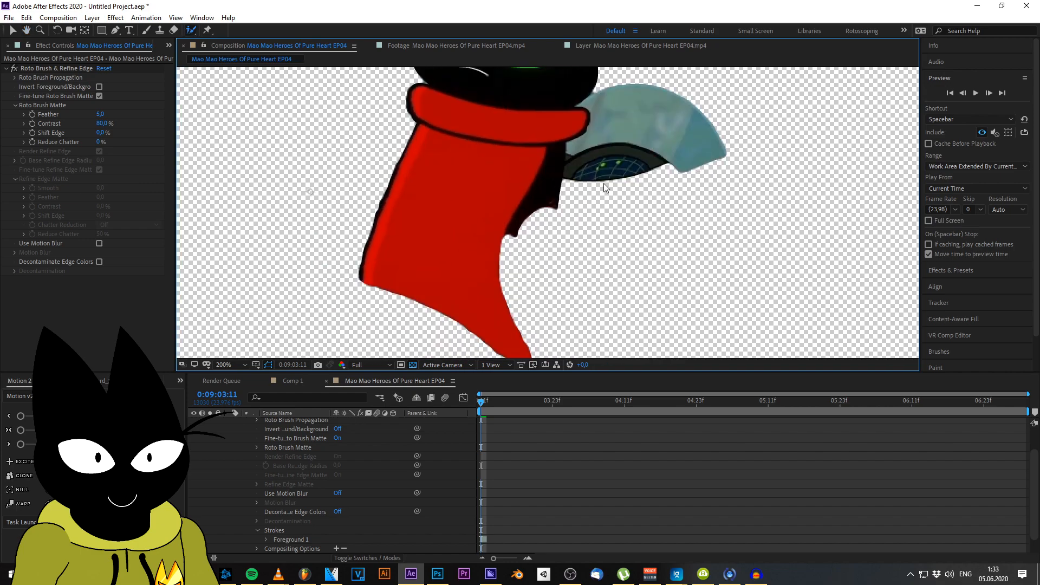
drag(469, 284, 439, 345)
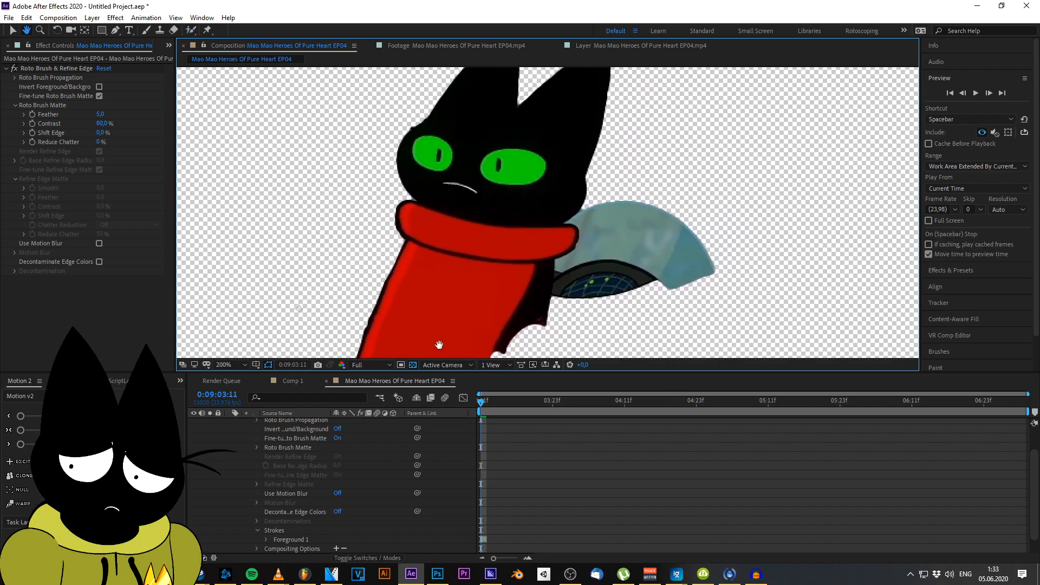
click(600, 46)
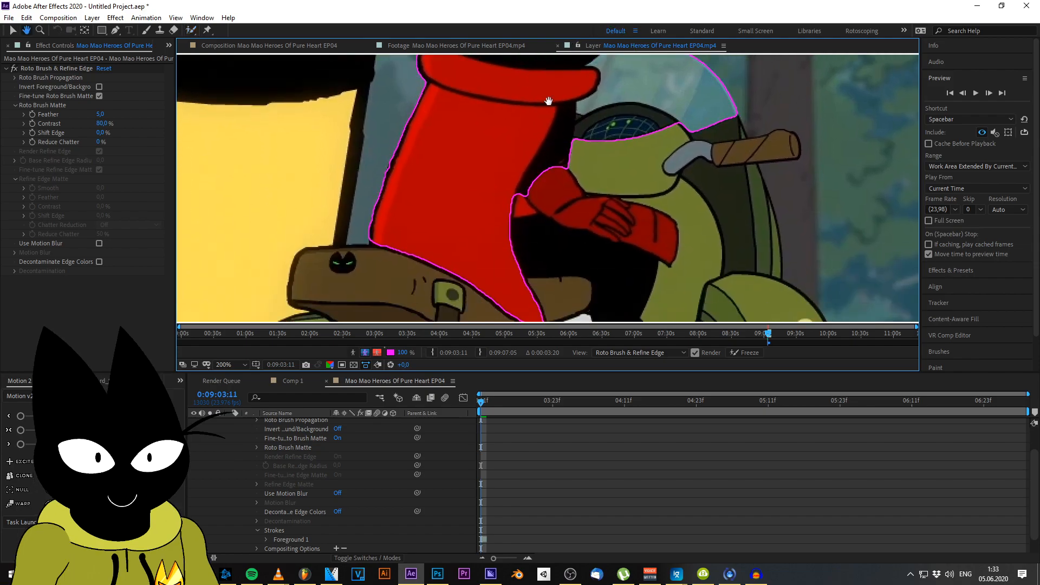
Extend the Roto Brush selection over the cat's arm, the brown saddlebag and the green motorcycle body with foreground strokes
mouse_move(558, 185)
mouse_down()
mouse_move(618, 256)
mouse_move(622, 144)
mouse_up()
mouse_move(531, 168)
mouse_down()
mouse_move(461, 230)
mouse_move(538, 211)
mouse_move(591, 215)
mouse_up()
mouse_move(579, 195)
mouse_down()
mouse_move(486, 193)
mouse_move(557, 185)
mouse_move(573, 191)
mouse_move(476, 198)
mouse_move(645, 228)
mouse_move(608, 221)
mouse_up()
scroll(640, 225, up, 1)
scroll(608, 221, up, 1)
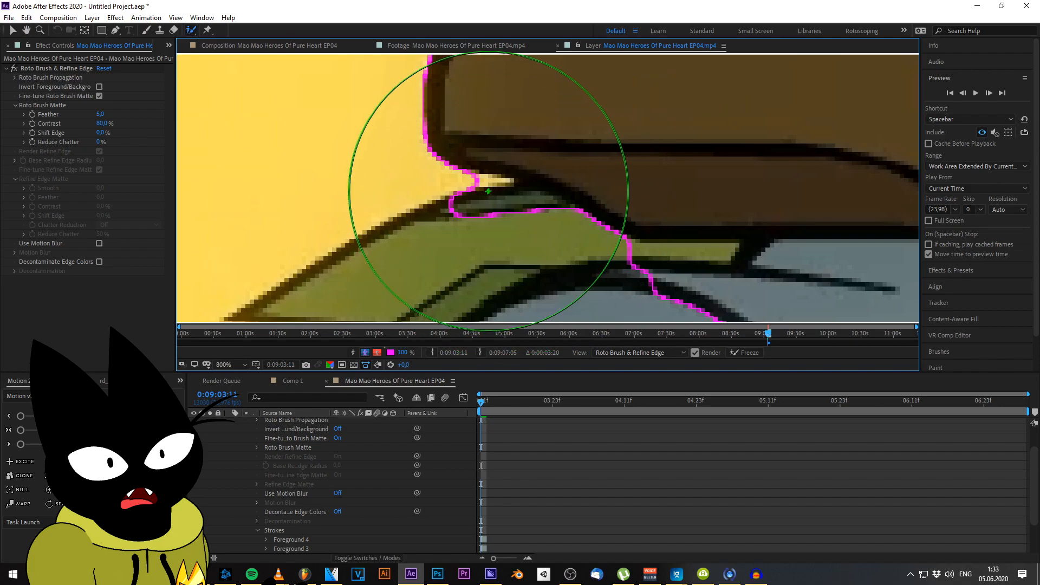
Add foreground strokes over the motorcycle's grey engine, the green fin beside it and the front wheel
scroll(490, 174, down, 2)
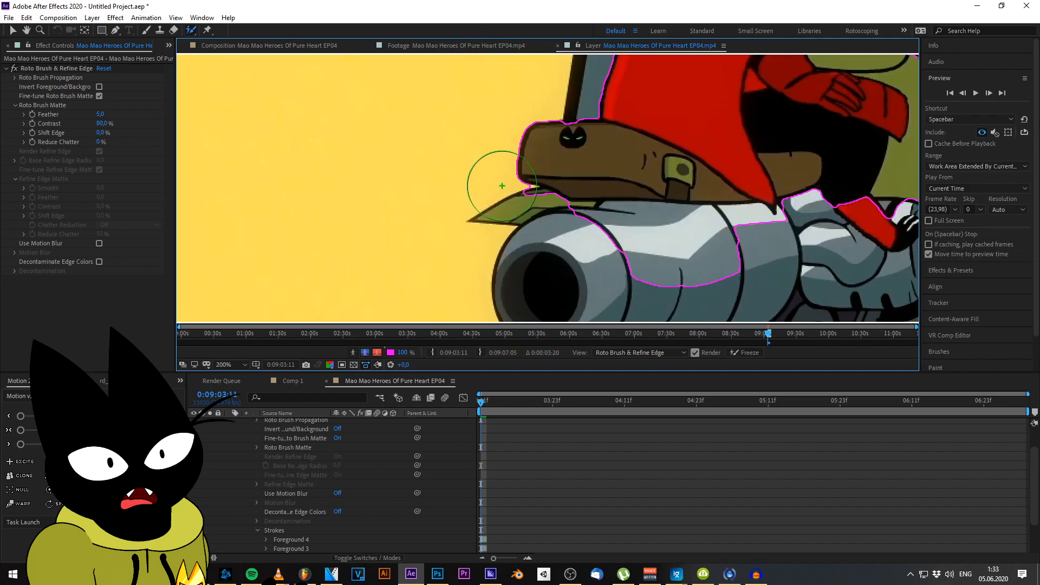
scroll(511, 192, up, 2)
scroll(482, 167, down, 2)
drag(483, 168, 536, 187)
drag(607, 242, 556, 177)
scroll(557, 178, up, 1)
scroll(557, 177, down, 2)
mouse_move(551, 216)
mouse_down()
mouse_move(597, 259)
mouse_move(525, 195)
mouse_move(545, 190)
mouse_move(592, 216)
mouse_move(625, 146)
mouse_up()
scroll(594, 260, down, 1)
Add the motorcycle's kickstand to the selection with small foreground strokes at 400% to 800% magnification
scroll(525, 195, up, 1)
scroll(548, 197, up, 1)
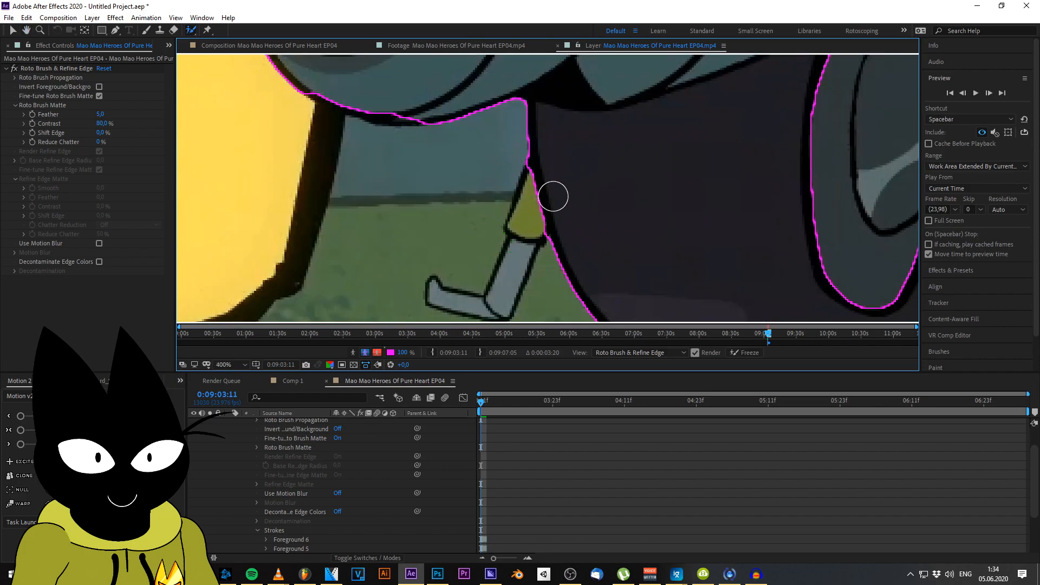
drag(537, 236, 505, 298)
drag(570, 211, 603, 139)
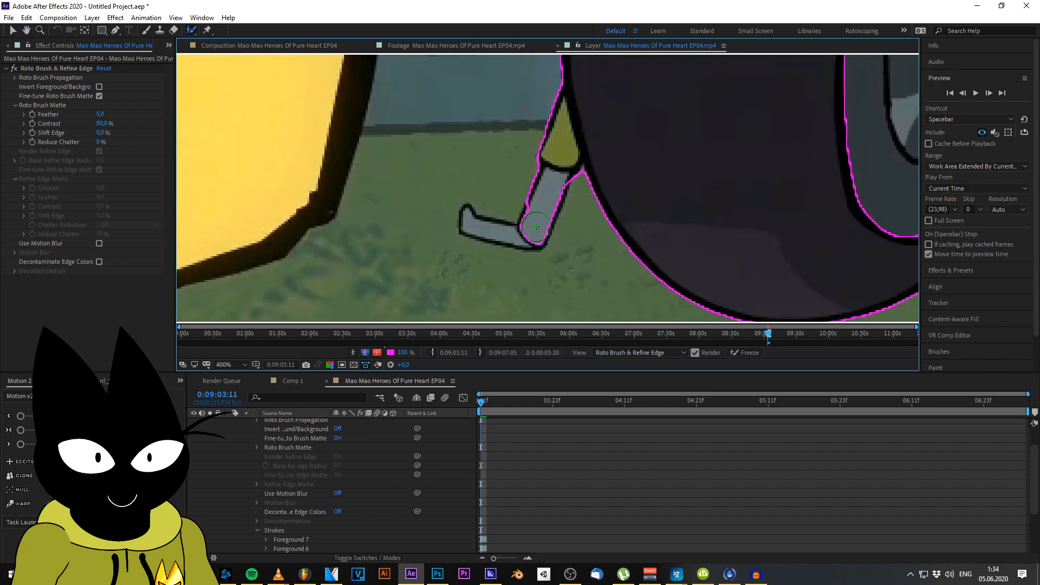
drag(518, 234, 492, 228)
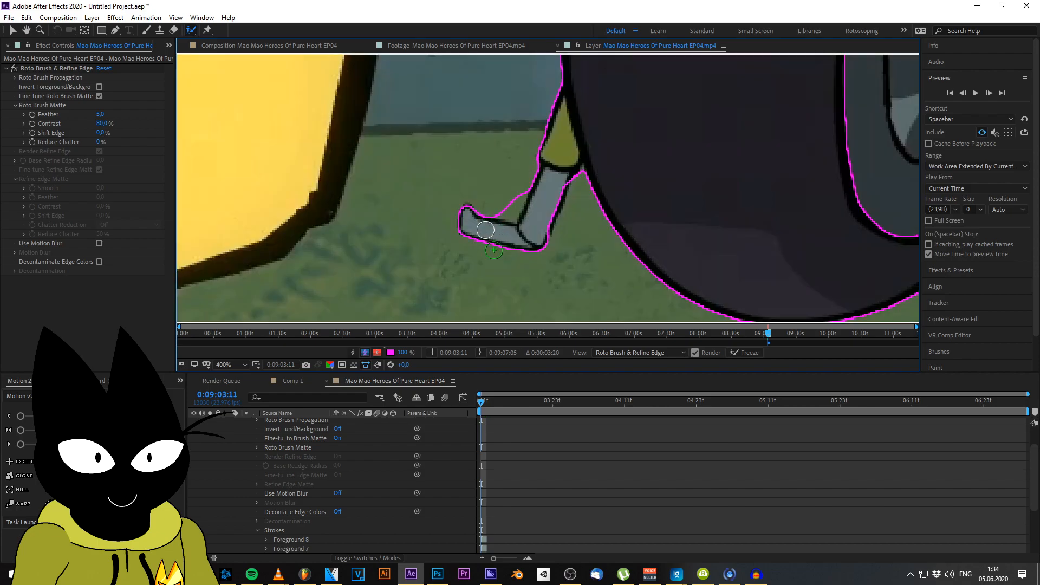
scroll(493, 250, up, 1)
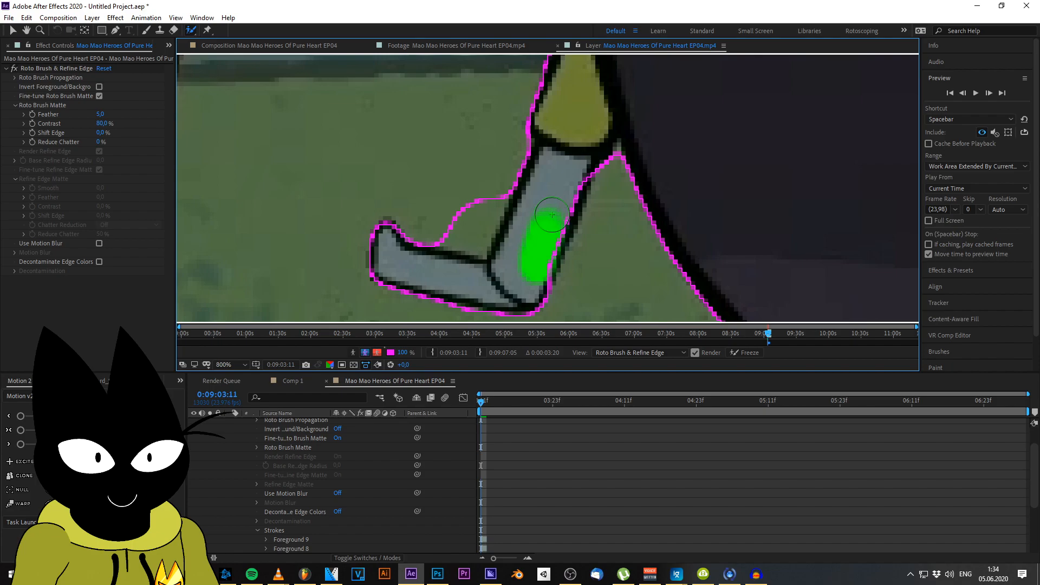
mouse_move(581, 155)
mouse_down()
mouse_move(434, 239)
mouse_move(412, 221)
mouse_up()
Collapse the EP04 layer's properties in the timeline
scroll(581, 157, down, 1)
scroll(644, 209, down, 1)
drag(645, 209, 631, 105)
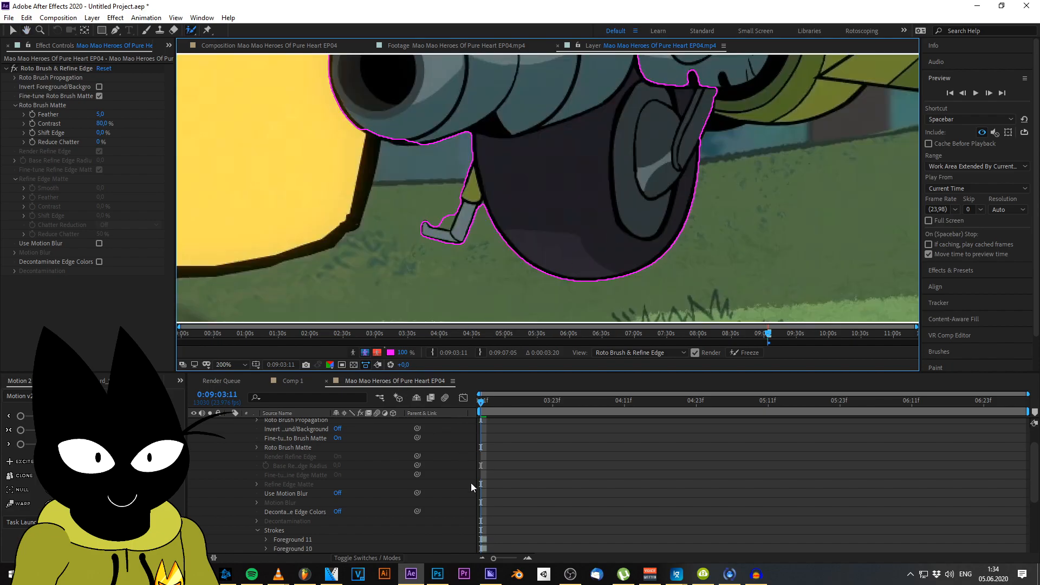
scroll(356, 447, up, 3)
click(229, 423)
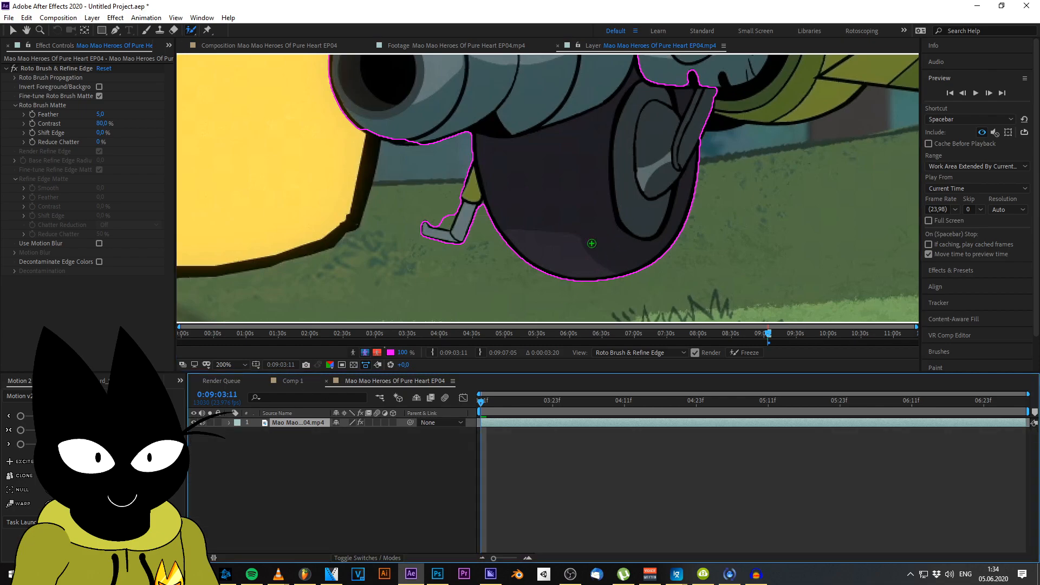
Add the motorcycle's rear section with the chick emblem and its long green wing to the selection with foreground strokes
drag(602, 233, 463, 356)
drag(585, 174, 686, 165)
drag(636, 194, 571, 206)
mouse_move(476, 166)
mouse_down()
mouse_move(575, 162)
mouse_move(680, 195)
mouse_move(915, 239)
mouse_up()
mouse_move(750, 232)
mouse_down()
mouse_move(645, 227)
mouse_move(568, 245)
mouse_up()
drag(685, 229, 755, 248)
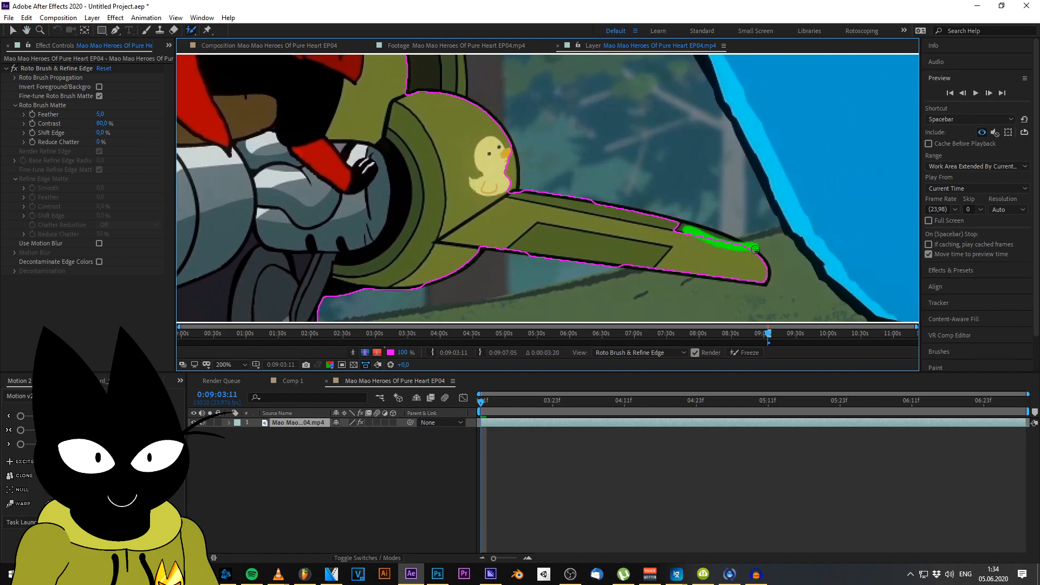
scroll(763, 255, up, 1)
mouse_move(878, 304)
mouse_down()
mouse_move(682, 216)
mouse_move(835, 334)
mouse_up()
scroll(708, 230, down, 1)
Add the handlebar and the dark green body section behind it to the selection with foreground strokes
drag(620, 252, 706, 364)
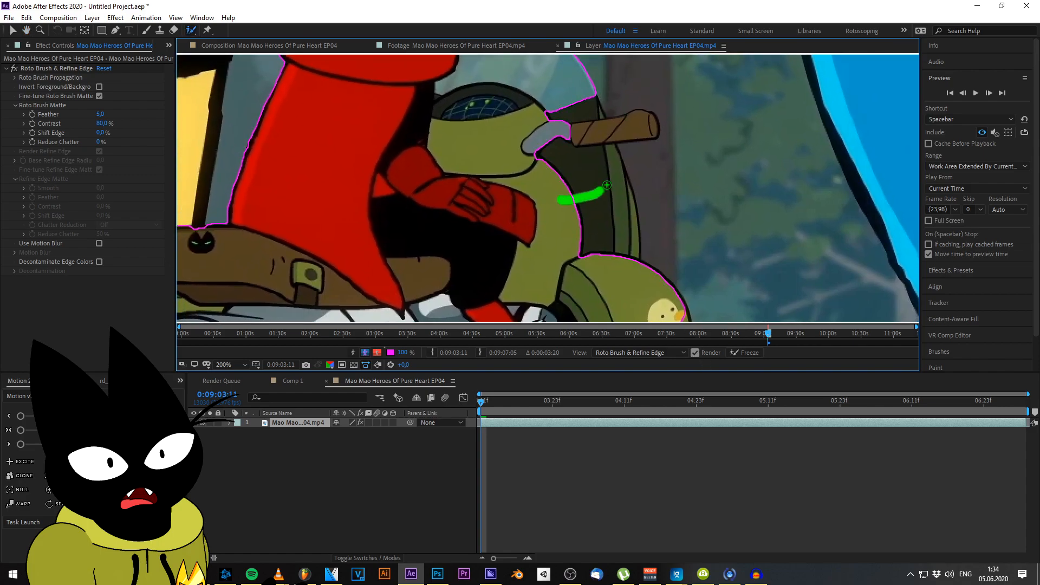
drag(585, 104, 578, 104)
mouse_move(586, 149)
mouse_down()
mouse_move(596, 253)
mouse_move(637, 346)
mouse_up()
Refine the selection where the yellow leg's dark outline meets the saddlebag's upper edge, subtracting the excess at 800% magnification
mouse_move(543, 251)
mouse_down()
mouse_move(650, 327)
mouse_move(680, 281)
mouse_move(654, 155)
mouse_move(706, 123)
mouse_move(725, 118)
mouse_move(732, 130)
mouse_up()
scroll(597, 194, up, 2)
mouse_move(613, 195)
mouse_down()
mouse_move(672, 199)
mouse_move(619, 170)
mouse_move(579, 174)
mouse_up()
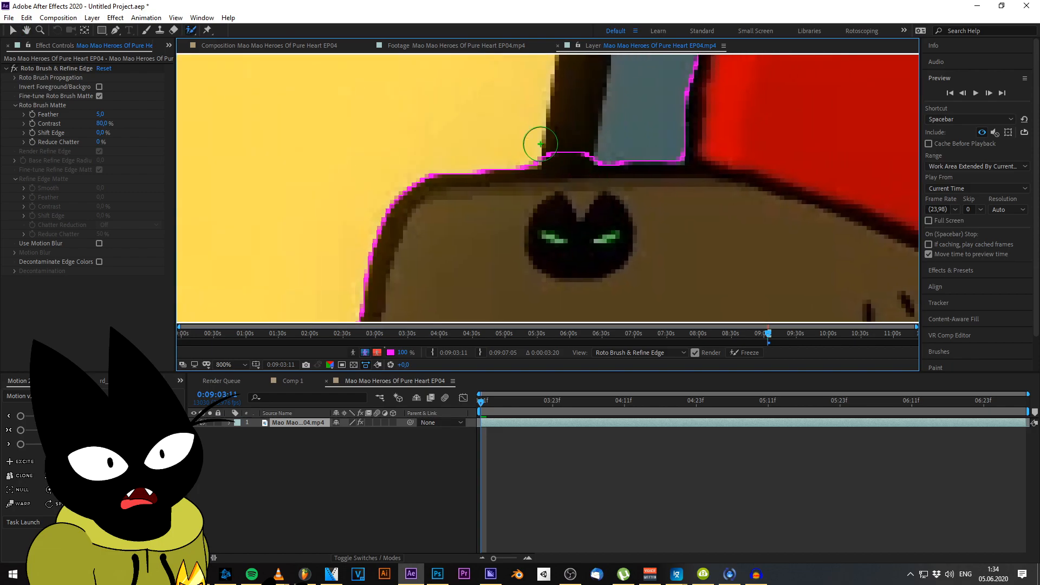
drag(500, 239, 616, 123)
drag(575, 224, 568, 152)
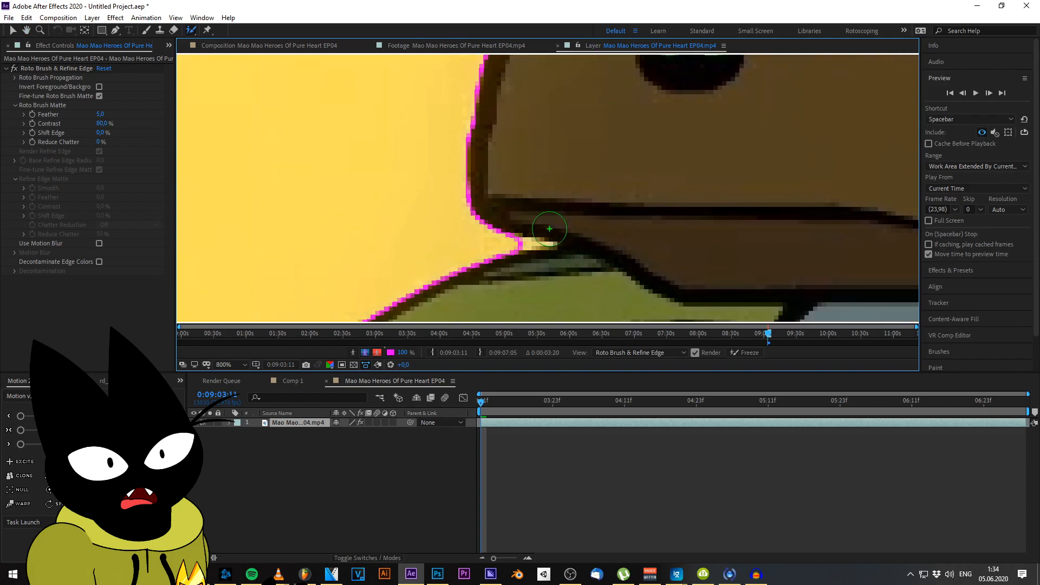
drag(697, 124, 606, 307)
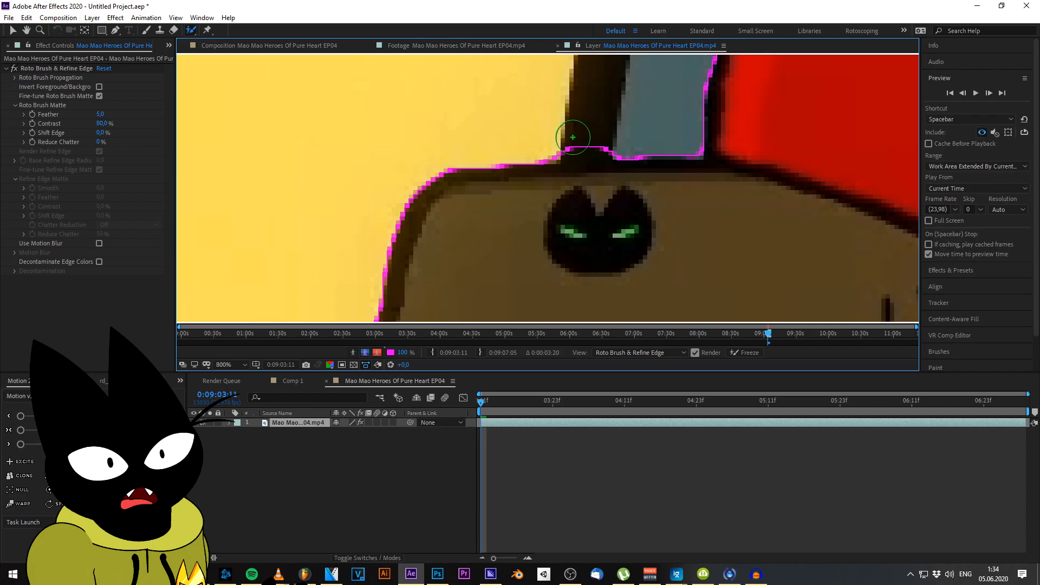
mouse_move(584, 134)
mouse_down()
mouse_move(578, 208)
mouse_move(607, 211)
mouse_up()
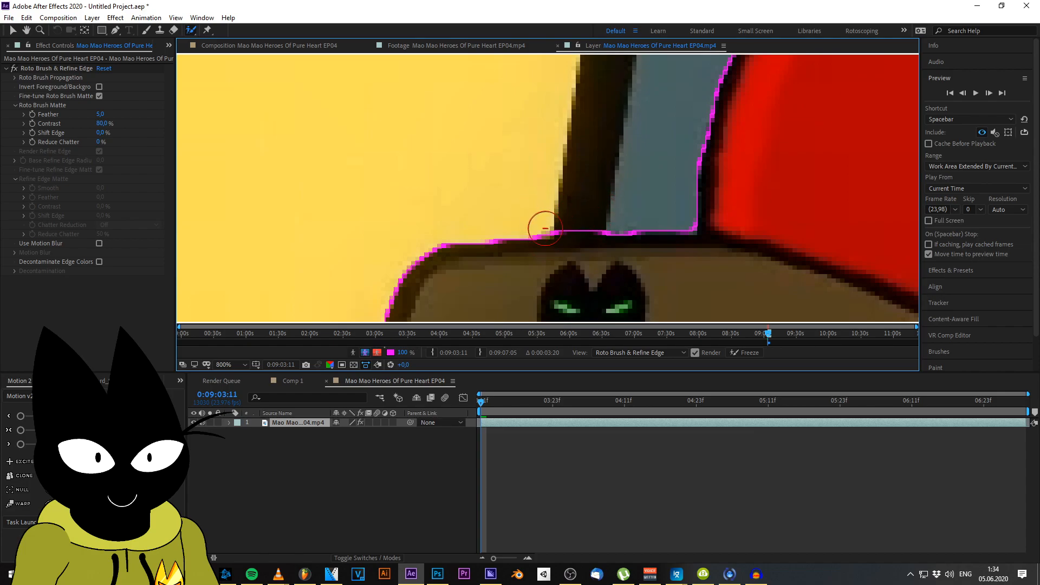
Subtract the narrow yellow gap between the saddlebag and the green fin from the selection at 1600% magnification
drag(535, 266, 669, 37)
mouse_move(578, 251)
mouse_down()
mouse_move(566, 159)
mouse_move(553, 157)
mouse_move(615, 144)
mouse_up()
scroll(570, 162, up, 1)
mouse_move(617, 146)
mouse_down()
mouse_move(558, 199)
mouse_move(457, 188)
mouse_up()
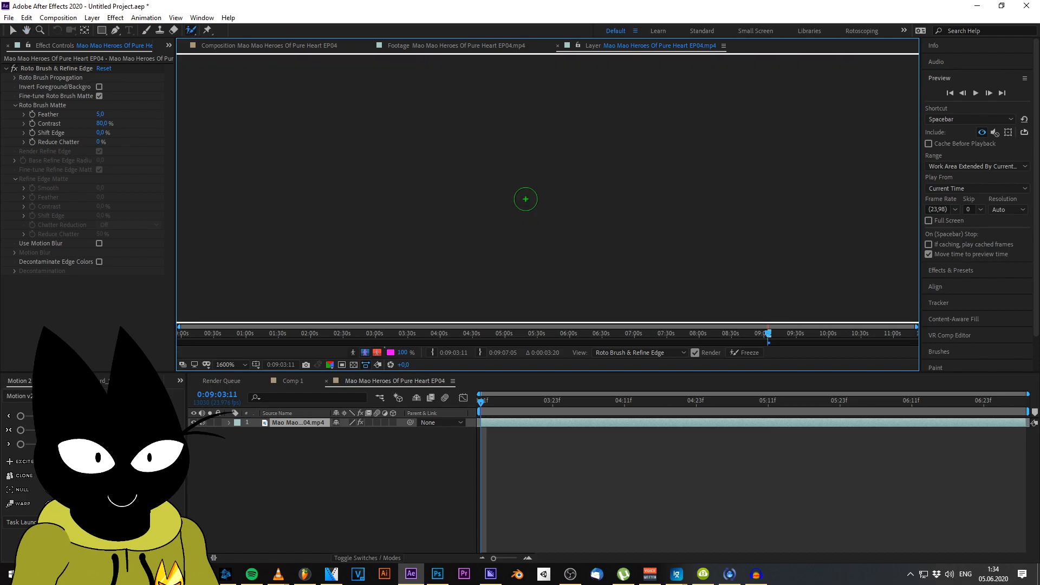
mouse_move(592, 172)
mouse_down()
mouse_move(542, 293)
mouse_move(523, 298)
mouse_up()
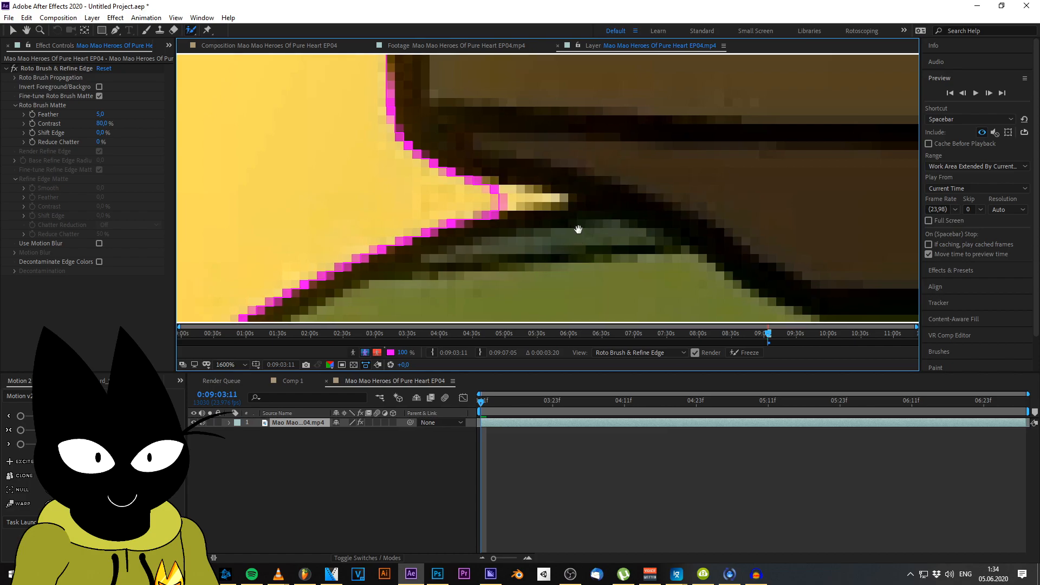
drag(576, 229, 607, 244)
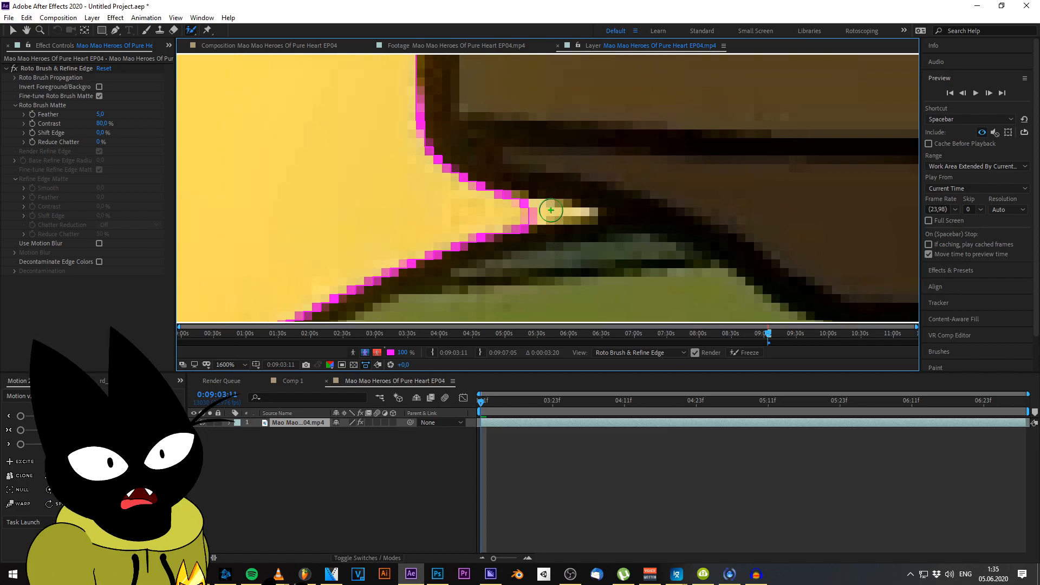
drag(568, 217, 584, 218)
drag(550, 220, 565, 218)
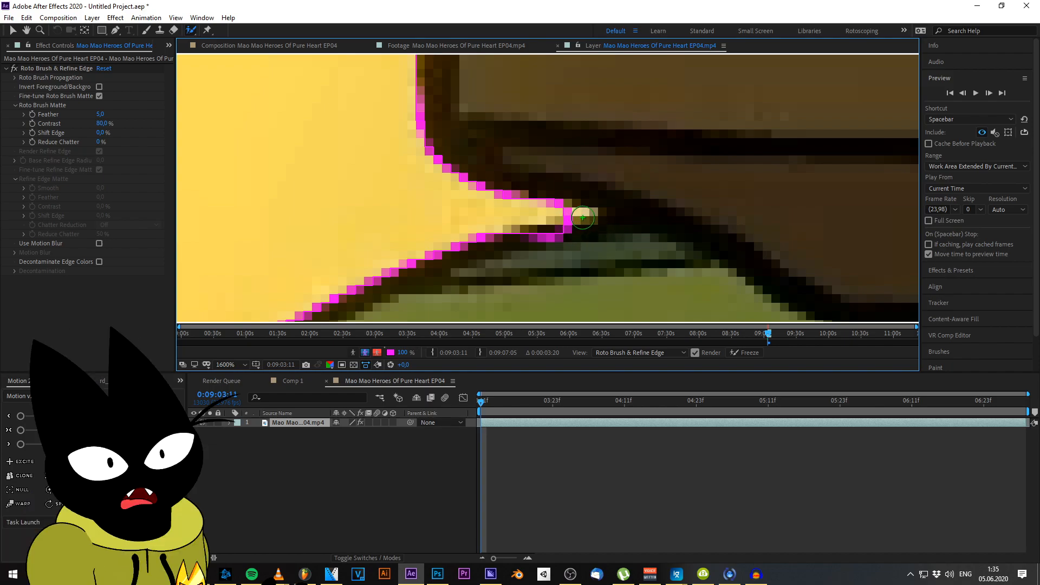
mouse_move(540, 211)
mouse_down()
mouse_move(562, 237)
mouse_move(561, 154)
mouse_move(625, 144)
mouse_up()
Examine the selection edge along the green fin's underside, the engine outline and the saddlebag gap at close magnification
scroll(544, 207, down, 1)
scroll(564, 237, down, 2)
scroll(596, 221, up, 3)
drag(595, 221, 506, 213)
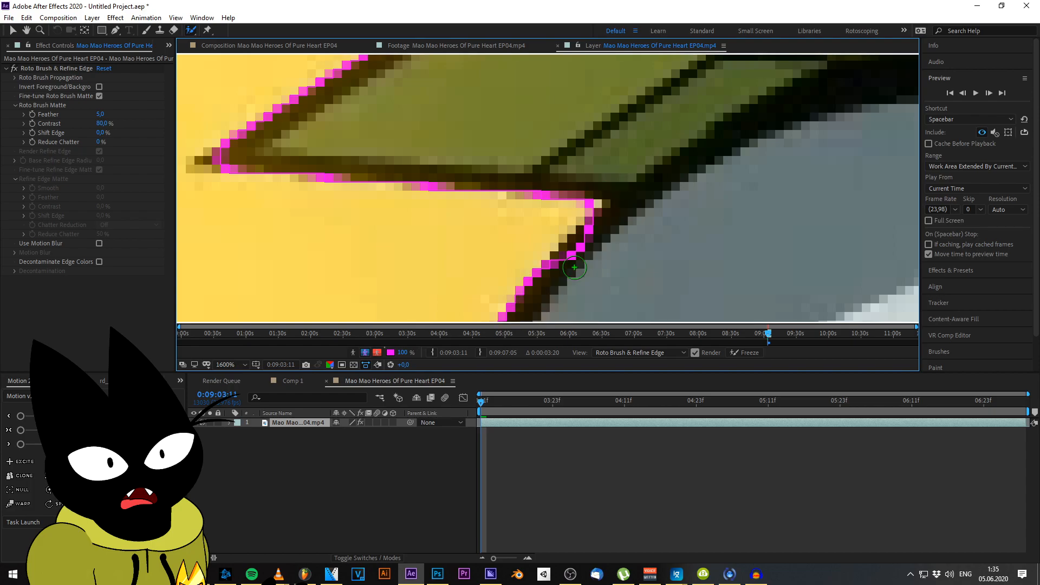
drag(559, 268, 588, 160)
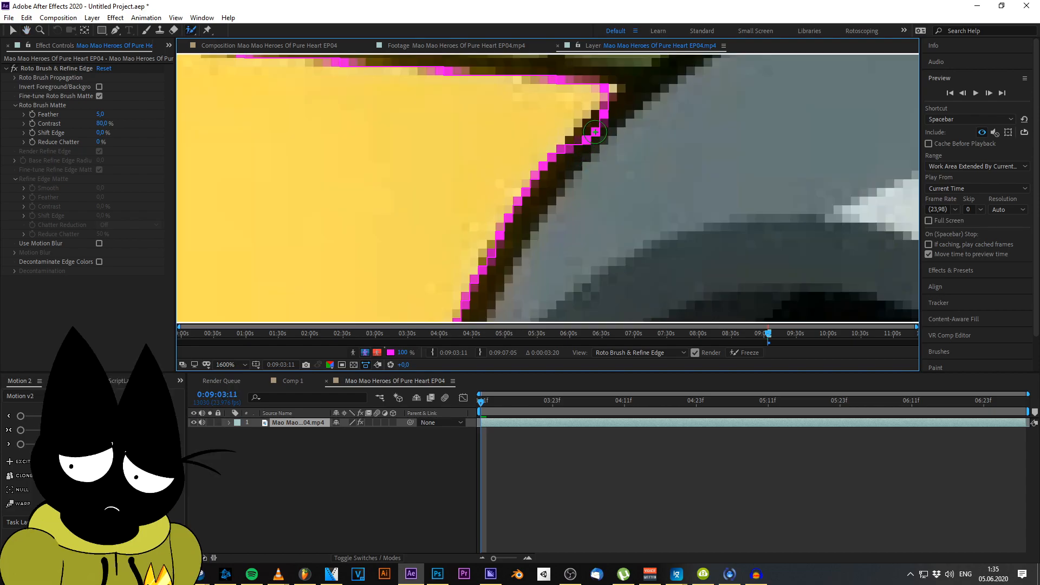
scroll(612, 133, down, 1)
drag(629, 122, 534, 277)
scroll(567, 177, up, 1)
drag(574, 174, 528, 289)
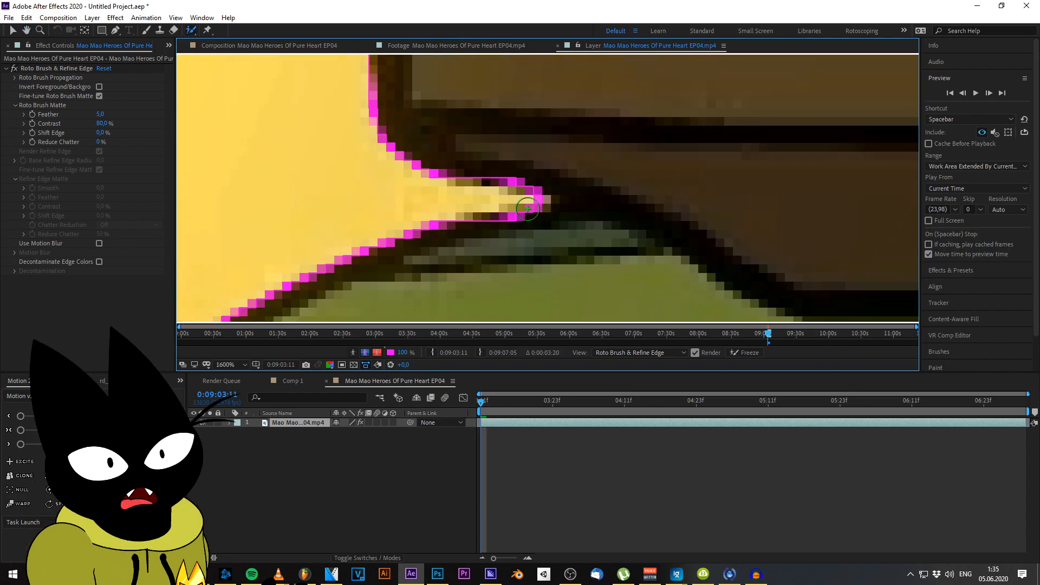
Subtract the green background patch beside the kickstand's foot from the selection at 1600% magnification
scroll(528, 208, down, 2)
drag(531, 209, 489, 262)
scroll(542, 187, down, 1)
mouse_move(644, 185)
mouse_down()
mouse_move(478, 312)
mouse_move(455, 345)
mouse_up()
mouse_move(525, 239)
mouse_down()
mouse_move(511, 346)
mouse_move(537, 372)
mouse_move(569, 100)
mouse_up()
drag(576, 240, 668, 110)
scroll(556, 200, up, 4)
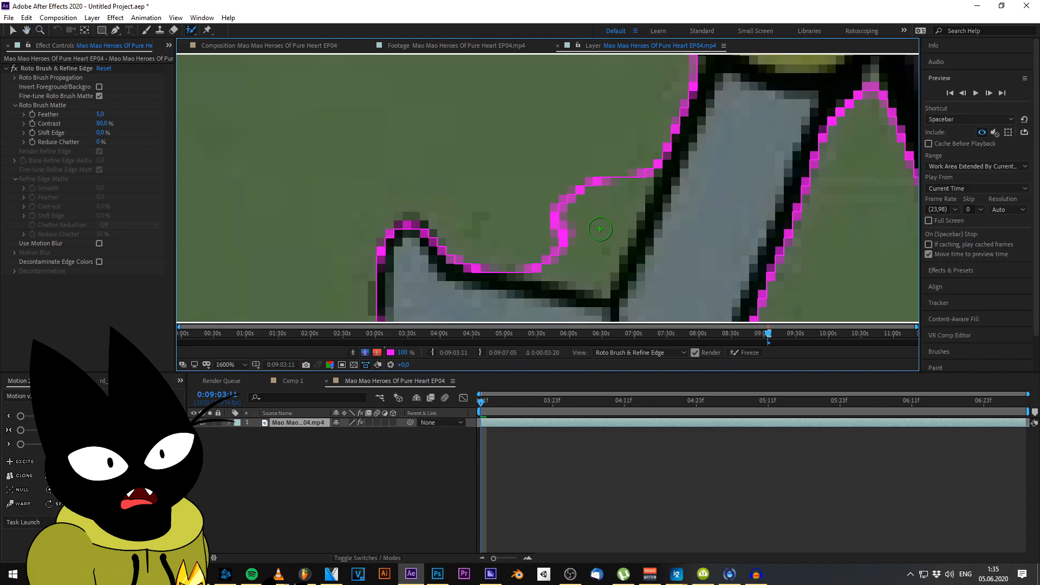
drag(595, 227, 584, 199)
drag(554, 131, 555, 134)
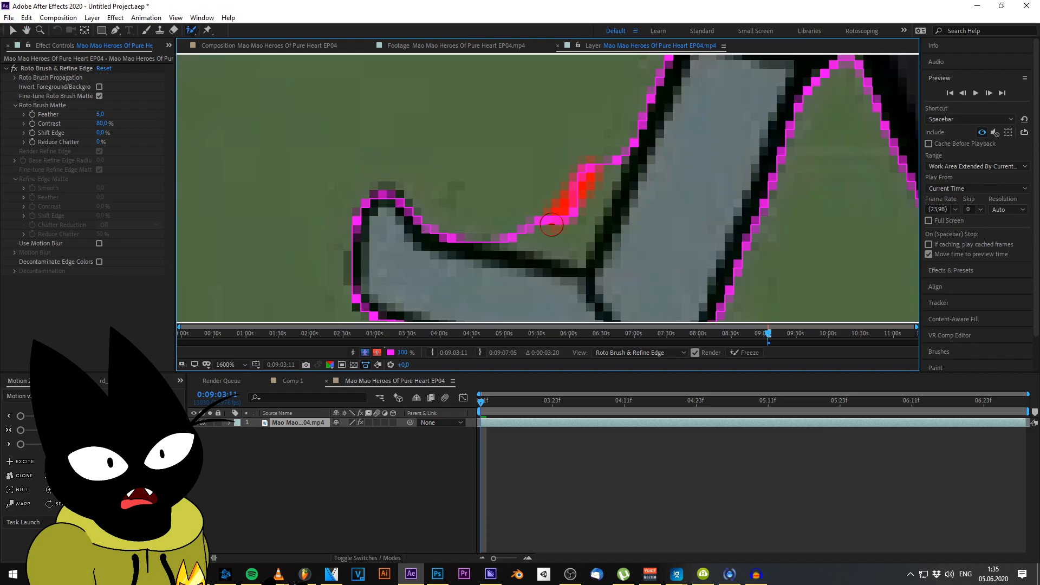
mouse_move(577, 247)
mouse_down()
mouse_move(544, 239)
mouse_move(535, 210)
mouse_move(538, 295)
mouse_up()
Examine the selection edge from the kickstand up to the handlebar and windshield at close magnification
scroll(553, 236, down, 1)
scroll(648, 193, down, 1)
drag(648, 193, 475, 204)
scroll(504, 201, down, 2)
mouse_move(604, 109)
mouse_down()
mouse_move(561, 192)
mouse_move(539, 205)
mouse_move(456, 115)
mouse_up()
scroll(539, 205, up, 1)
scroll(587, 208, up, 1)
mouse_move(619, 246)
mouse_down()
mouse_move(518, 202)
mouse_move(643, 256)
mouse_up()
scroll(643, 256, up, 1)
drag(557, 253, 540, 57)
scroll(554, 225, up, 5)
mouse_move(554, 226)
mouse_down()
mouse_move(530, 163)
mouse_move(481, 94)
mouse_move(715, 295)
mouse_move(616, 204)
mouse_move(620, 255)
mouse_move(594, 105)
mouse_up()
drag(591, 129, 655, 379)
mouse_move(597, 200)
mouse_down()
mouse_move(574, 272)
mouse_move(526, 318)
mouse_up()
mouse_move(630, 235)
mouse_down()
mouse_move(653, 239)
mouse_move(680, 198)
mouse_move(658, 145)
mouse_move(630, 129)
mouse_move(745, 262)
mouse_up()
drag(599, 284, 560, 203)
key(comma)
scroll(602, 269, up, 1)
drag(603, 265, 642, 275)
key(comma)
key(comma)
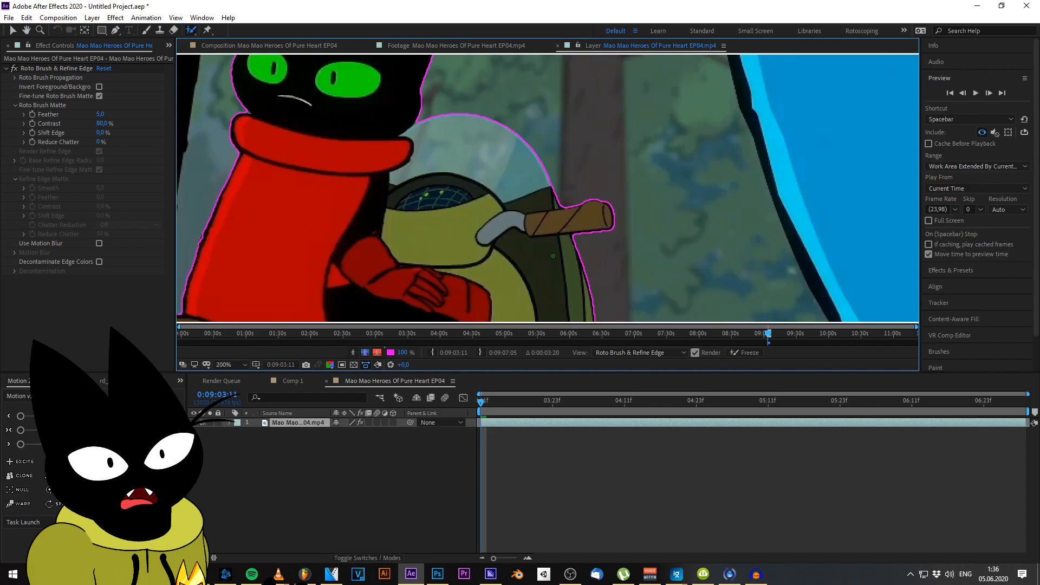
Add the missing stretch of the wing's upper black outline to the selection with a foreground stroke at 800% magnification
drag(539, 262, 492, 123)
drag(532, 230, 487, 118)
scroll(520, 178, up, 1)
drag(660, 238, 480, 194)
scroll(481, 193, up, 1)
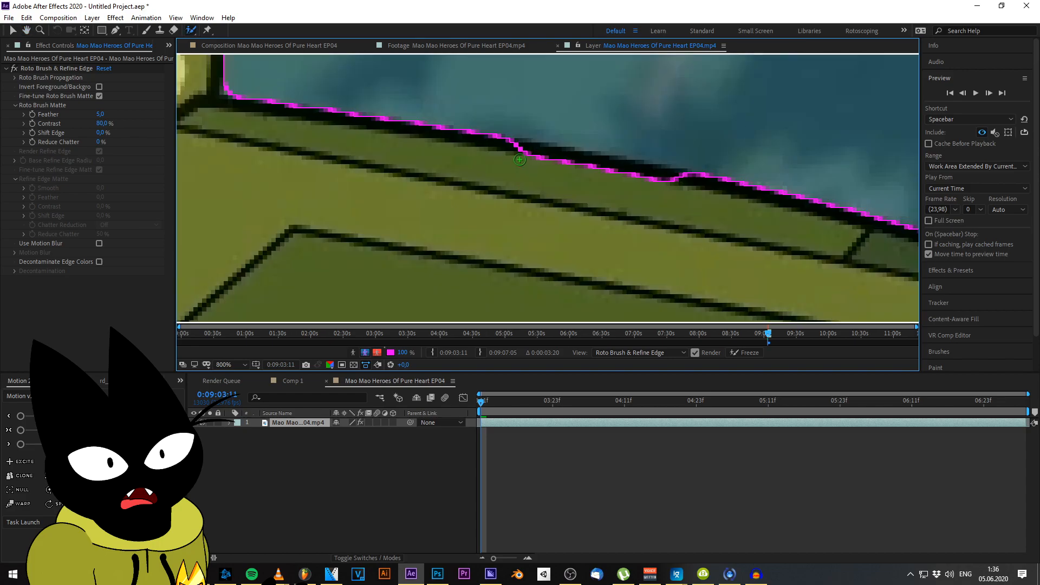
drag(519, 157, 705, 180)
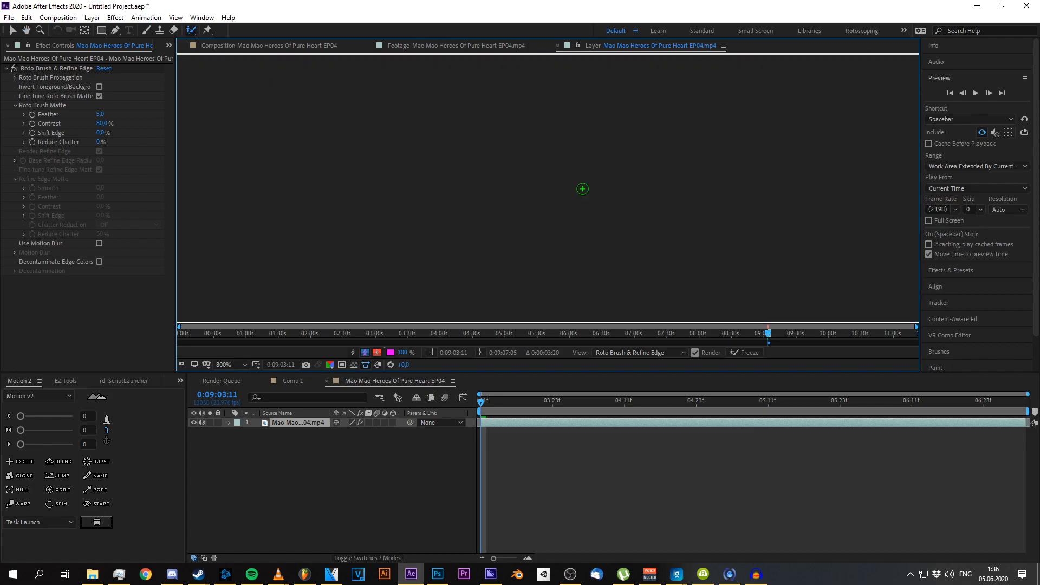
Examine the selection edge from the wing up to the cat's head at close magnification
scroll(583, 189, up, 1)
scroll(671, 200, down, 1)
scroll(650, 184, up, 1)
drag(549, 111, 635, 217)
mouse_move(615, 242)
mouse_down()
mouse_move(692, 163)
mouse_move(867, 187)
mouse_up()
drag(761, 272, 241, 211)
drag(254, 206, 628, 252)
mouse_move(659, 250)
mouse_down()
mouse_move(382, 208)
mouse_move(613, 239)
mouse_up()
scroll(650, 237, down, 1)
drag(770, 262, 564, 233)
scroll(561, 239, up, 1)
drag(628, 165, 517, 270)
scroll(528, 260, down, 1)
drag(542, 244, 746, 170)
scroll(650, 206, down, 2)
drag(564, 174, 537, 307)
drag(528, 76, 506, 157)
scroll(680, 225, up, 2)
mouse_move(683, 224)
mouse_down()
mouse_move(355, 202)
mouse_move(596, 242)
mouse_up()
scroll(355, 202, down, 1)
scroll(576, 233, up, 1)
scroll(613, 241, down, 1)
scroll(618, 249, up, 2)
Subtract the background around the cat's whiskers and add the lower whisker's dark line with foreground strokes at 1600% magnification
mouse_move(657, 283)
mouse_down()
mouse_move(466, 201)
mouse_move(395, 193)
mouse_up()
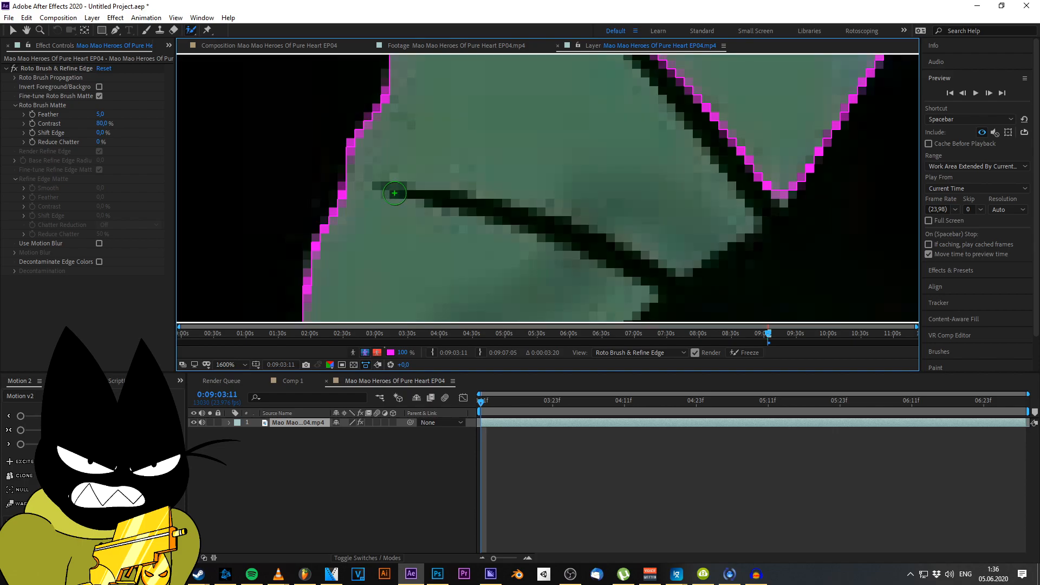
alt+drag(402, 151, 378, 140)
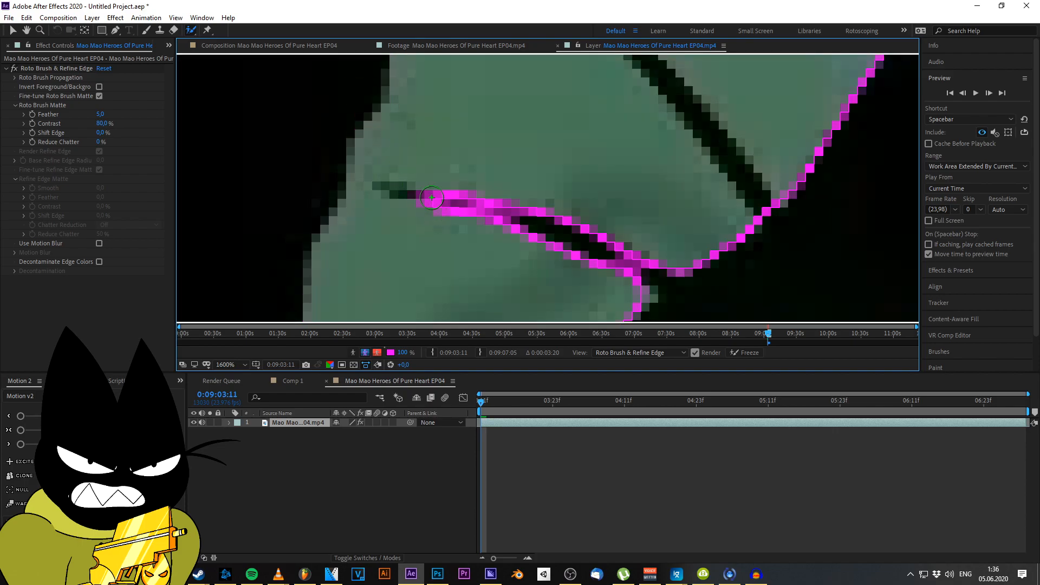
drag(439, 202, 464, 203)
mouse_move(390, 194)
mouse_down()
mouse_move(429, 196)
mouse_move(411, 187)
mouse_move(465, 208)
mouse_up()
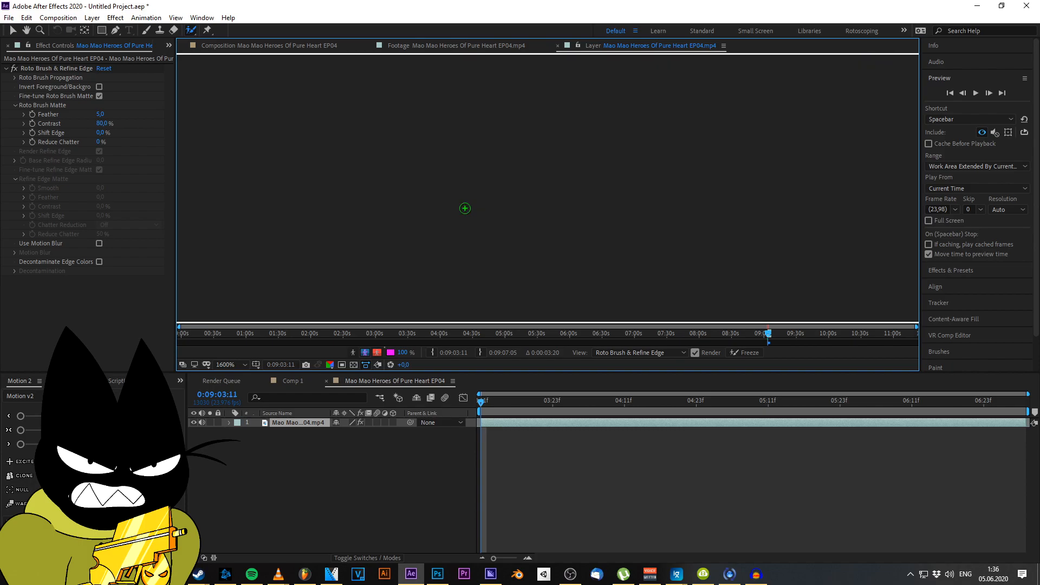
mouse_move(404, 191)
mouse_down()
mouse_move(379, 187)
mouse_move(482, 232)
mouse_up()
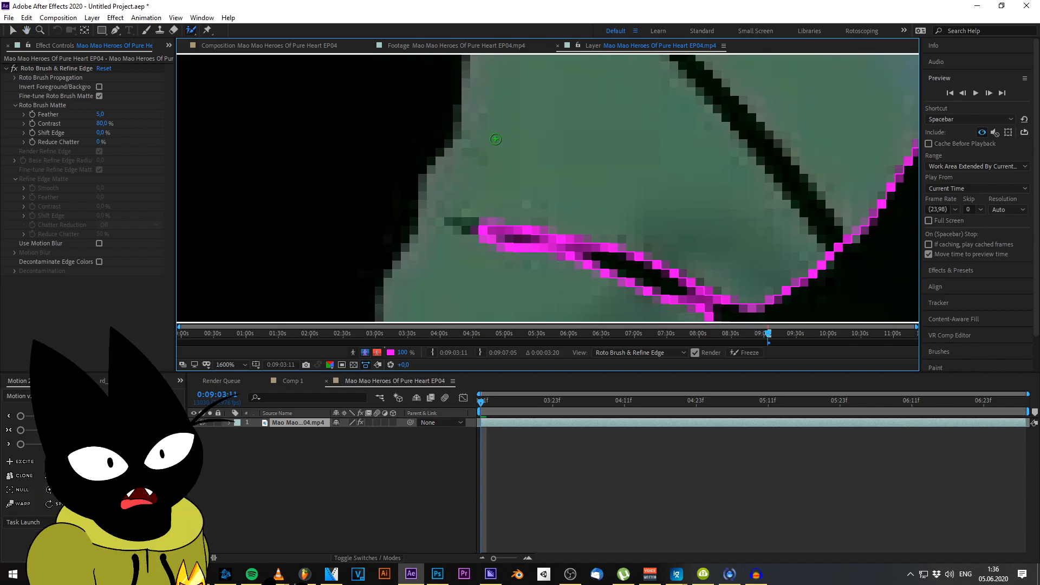
Paint over the lower whisker's faint tip with the Refine Edge Tool to recover its soft end
click(191, 30)
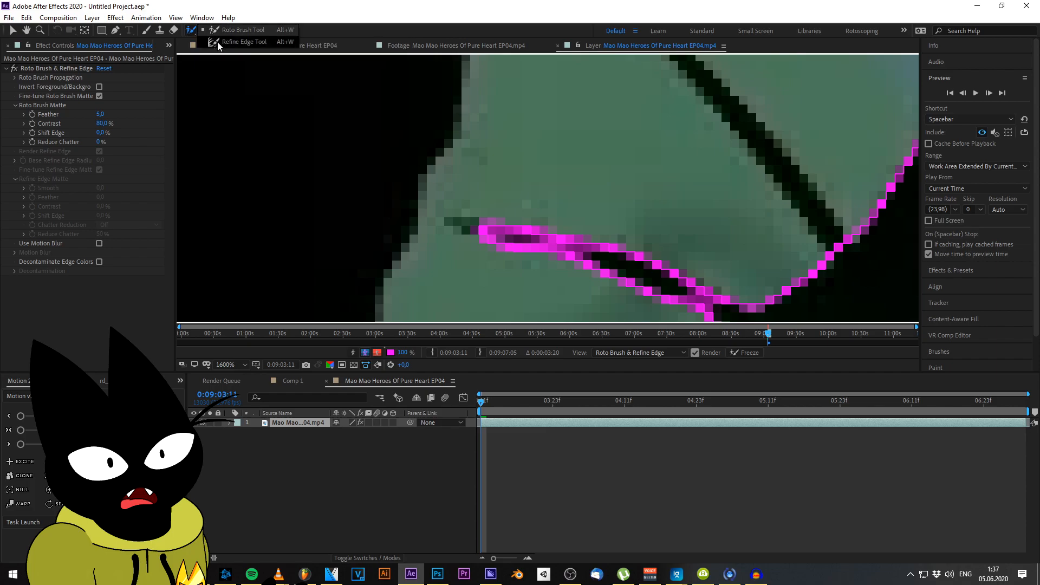
click(238, 41)
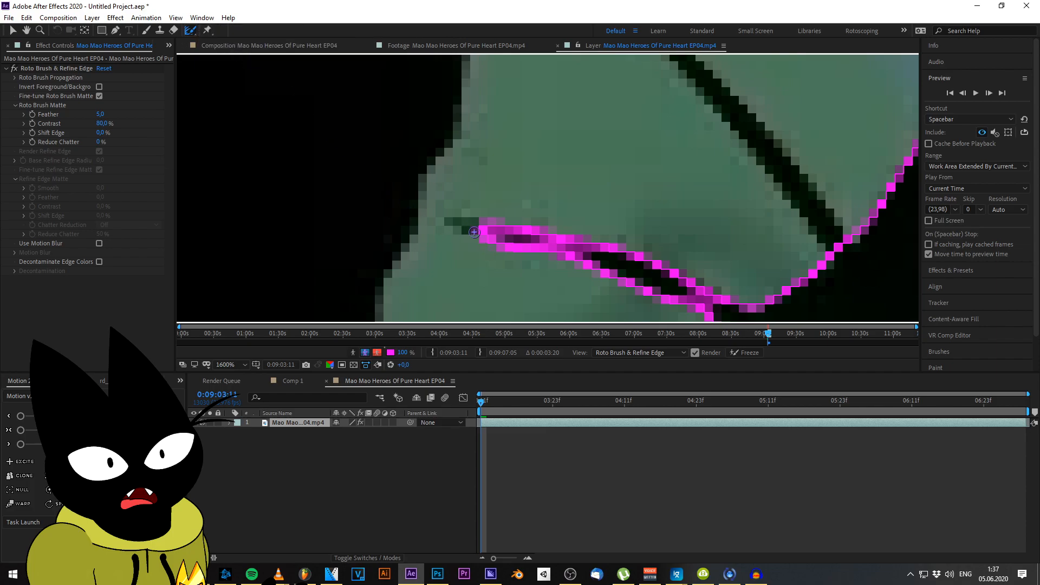
mouse_move(474, 231)
mouse_down()
mouse_move(477, 210)
mouse_move(453, 223)
mouse_move(501, 233)
mouse_up()
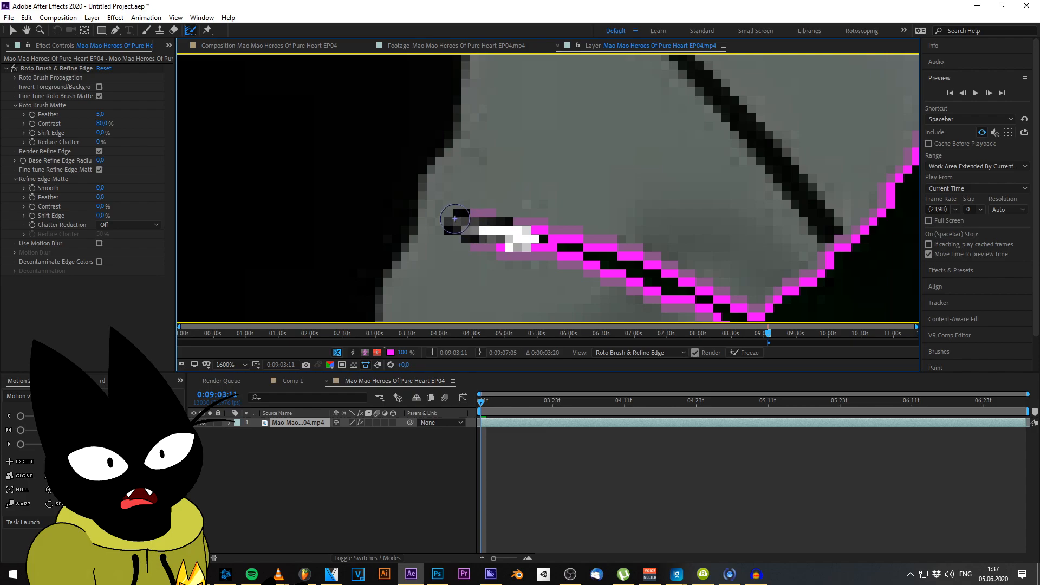
drag(461, 216, 499, 230)
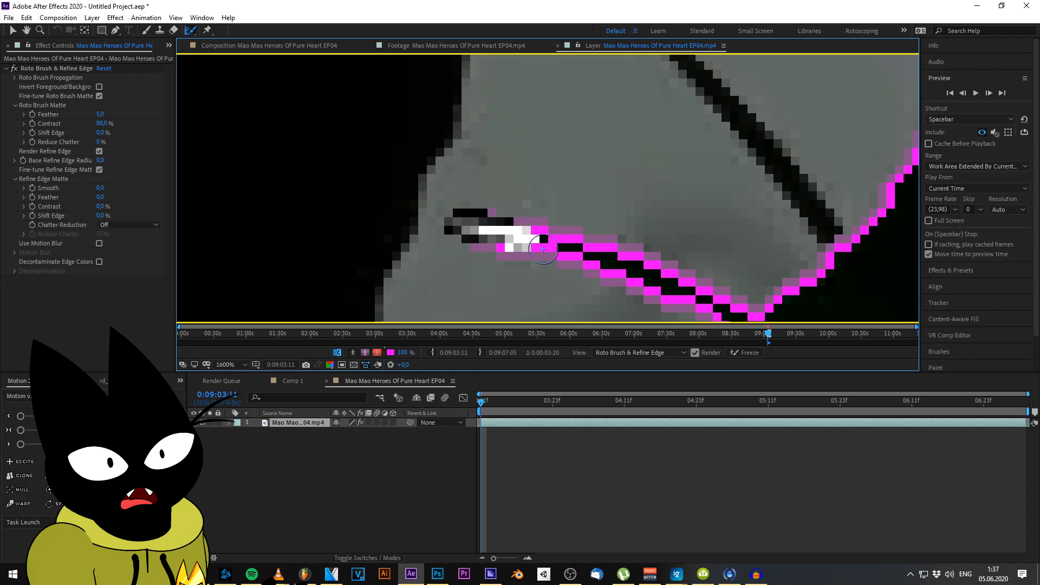
mouse_move(571, 197)
mouse_down()
mouse_move(520, 236)
mouse_move(490, 179)
mouse_up()
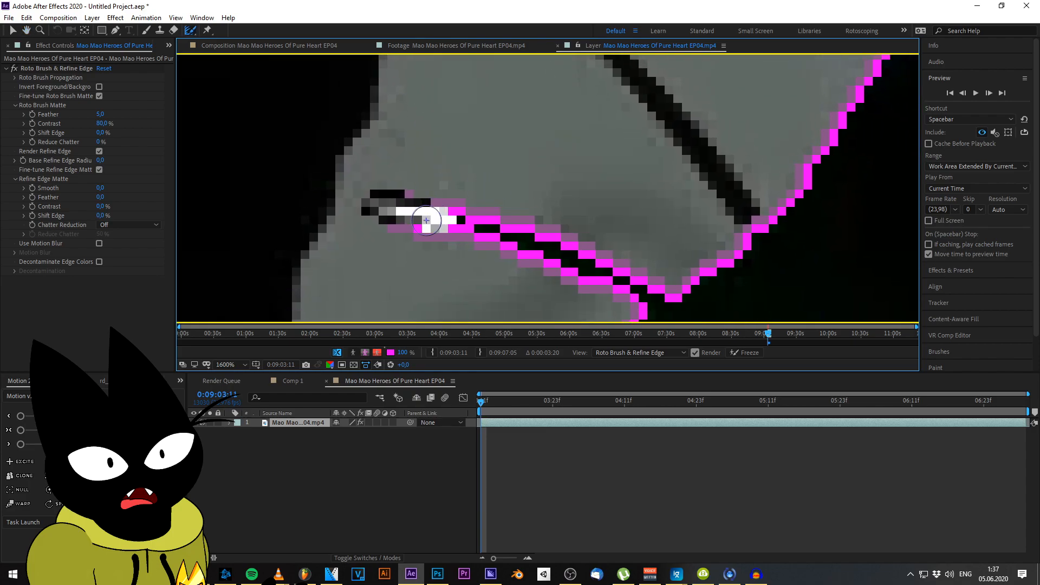
mouse_move(419, 228)
mouse_down()
mouse_move(436, 213)
mouse_move(423, 207)
mouse_move(444, 205)
mouse_move(467, 228)
mouse_up()
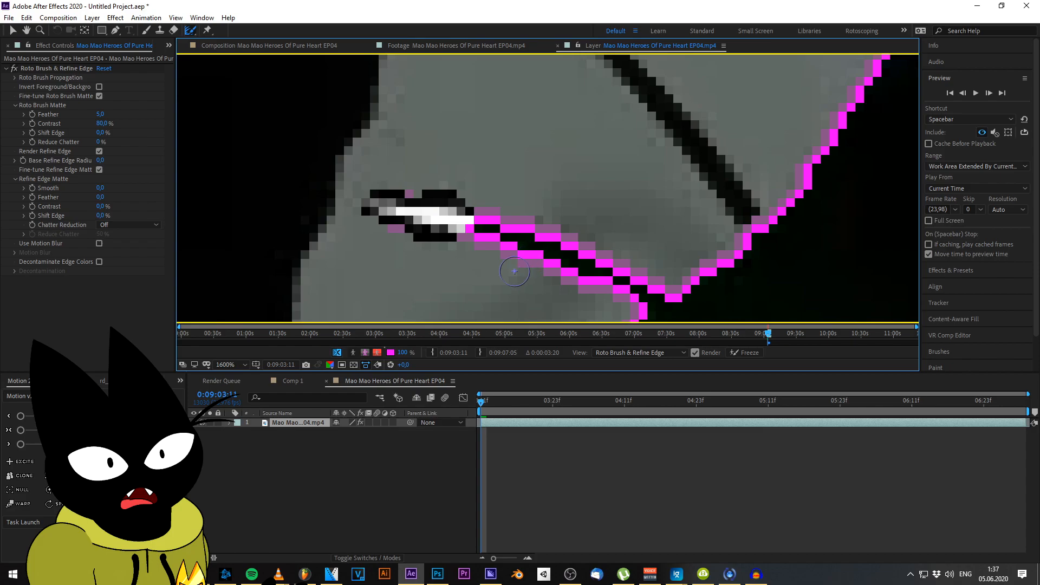
Check the refined lower whisker against transparency in the composition view, and return to the layer view
click(283, 45)
scroll(635, 316, up, 4)
scroll(635, 316, up, 3)
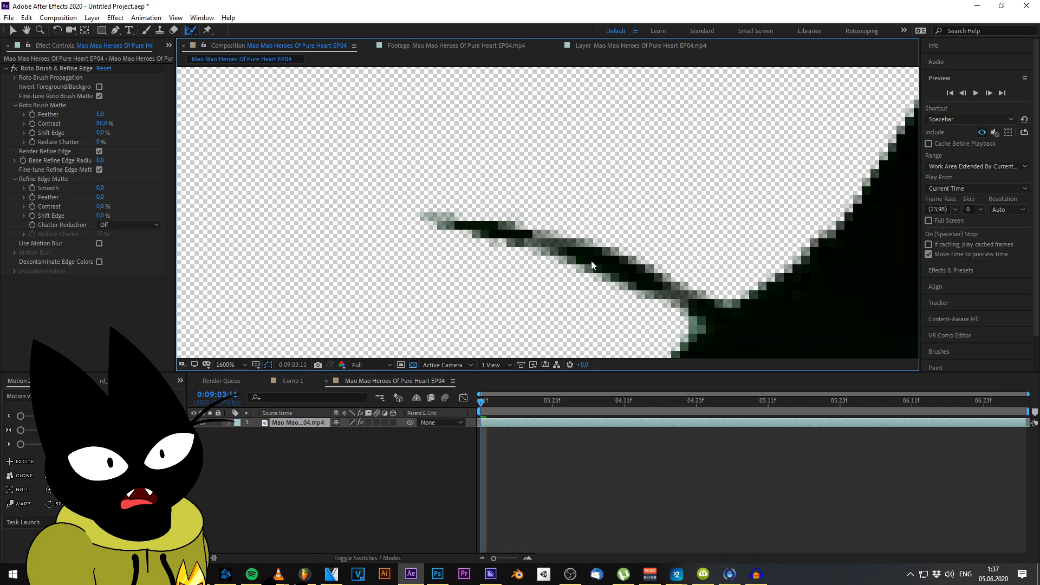
click(500, 47)
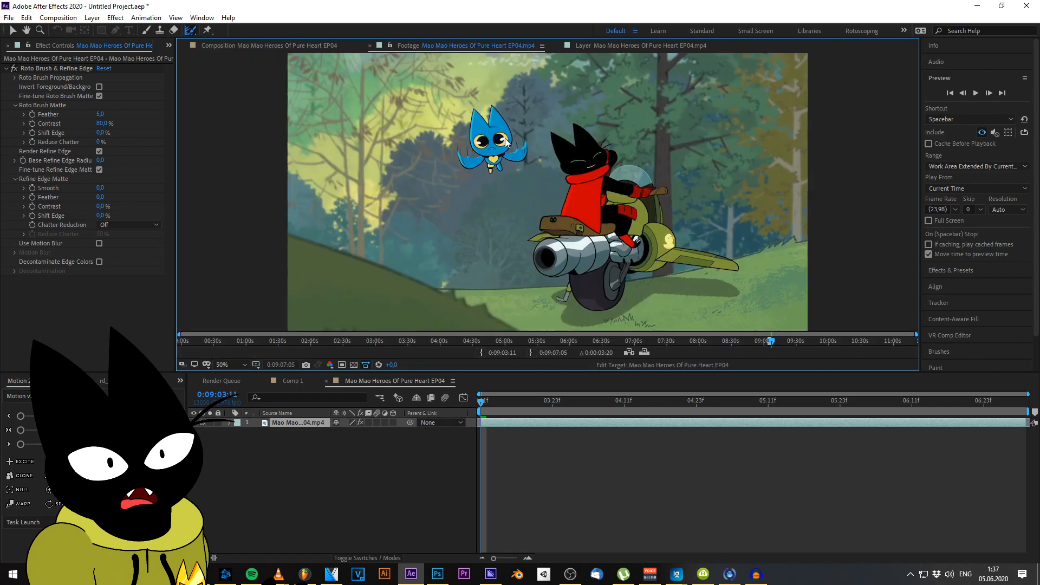
click(583, 48)
Switch back to the Roto Brush Tool, add the upper whisker's dark line to the selection and subtract the surplus background beside it
drag(520, 200, 541, 255)
mouse_move(536, 149)
mouse_down()
mouse_move(544, 253)
mouse_move(535, 269)
mouse_up()
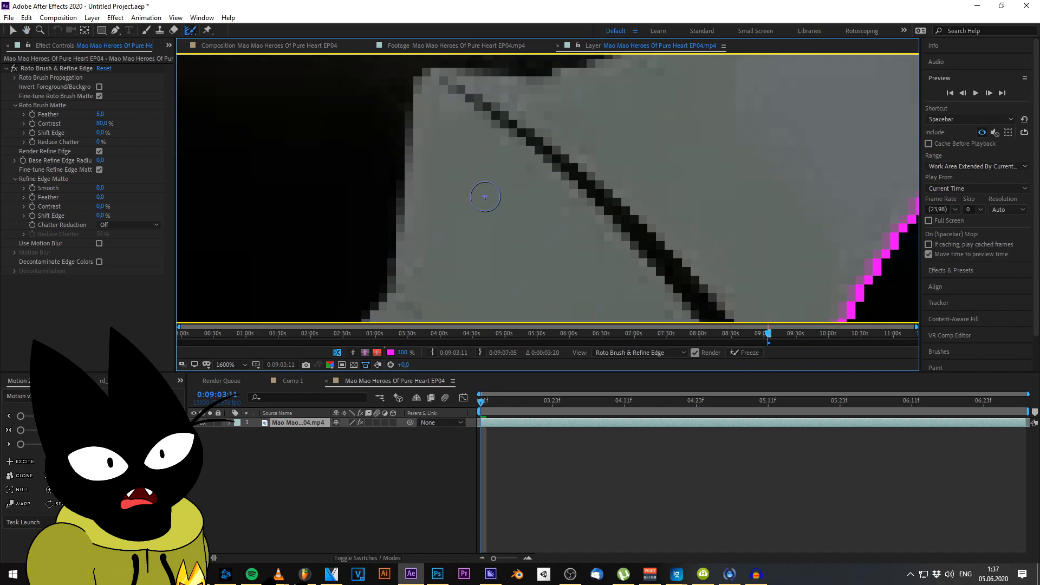
click(191, 30)
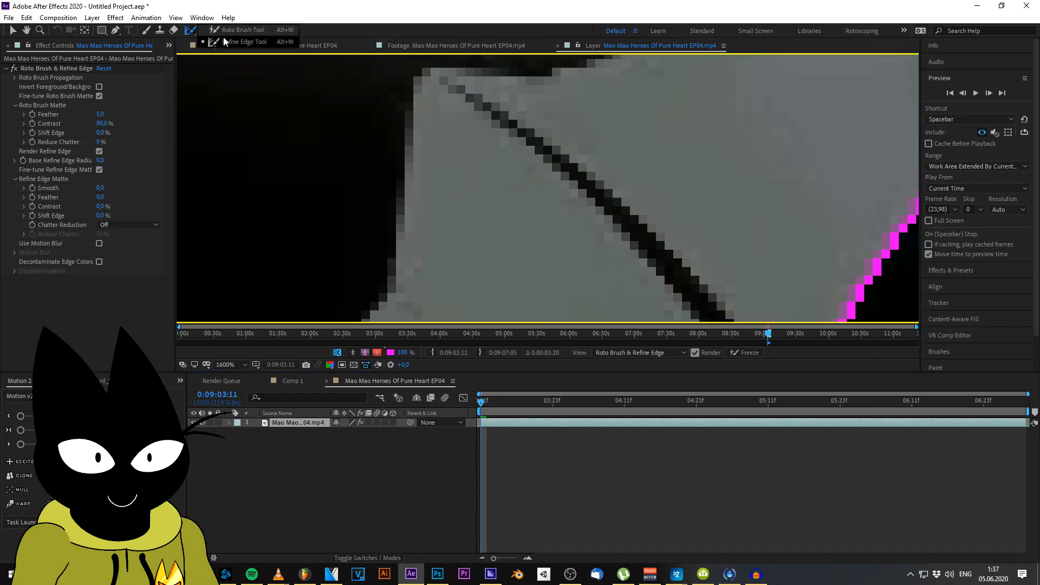
click(230, 30)
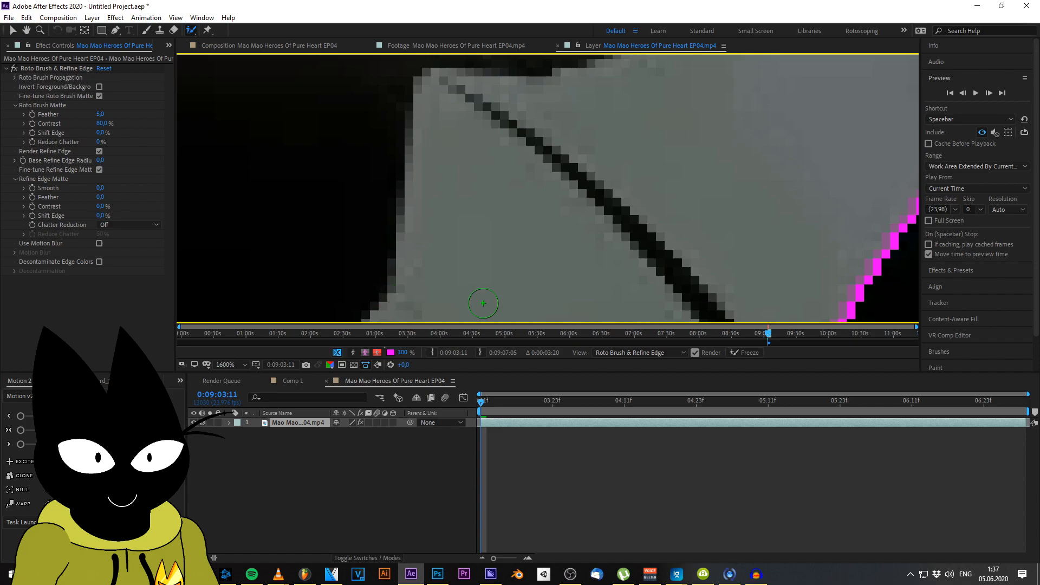
click(337, 353)
key(alt+x)
drag(582, 246, 591, 98)
drag(543, 216, 499, 294)
mouse_move(743, 315)
mouse_down()
mouse_move(730, 277)
mouse_move(720, 289)
mouse_move(645, 192)
mouse_move(709, 286)
mouse_move(639, 201)
mouse_up()
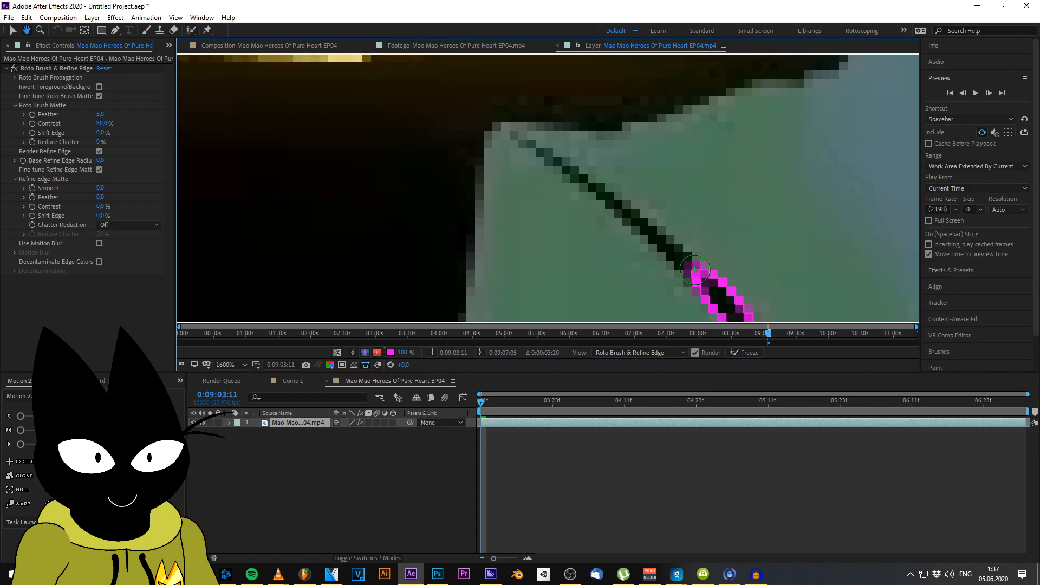
drag(699, 276, 631, 213)
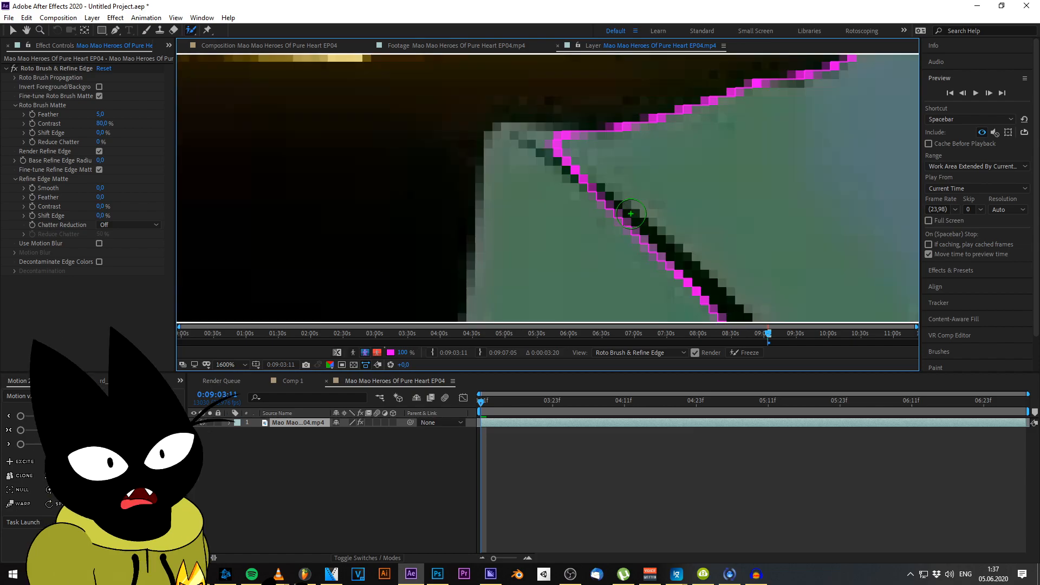
mouse_move(623, 145)
mouse_down()
mouse_move(742, 191)
mouse_move(698, 173)
mouse_move(724, 203)
mouse_up()
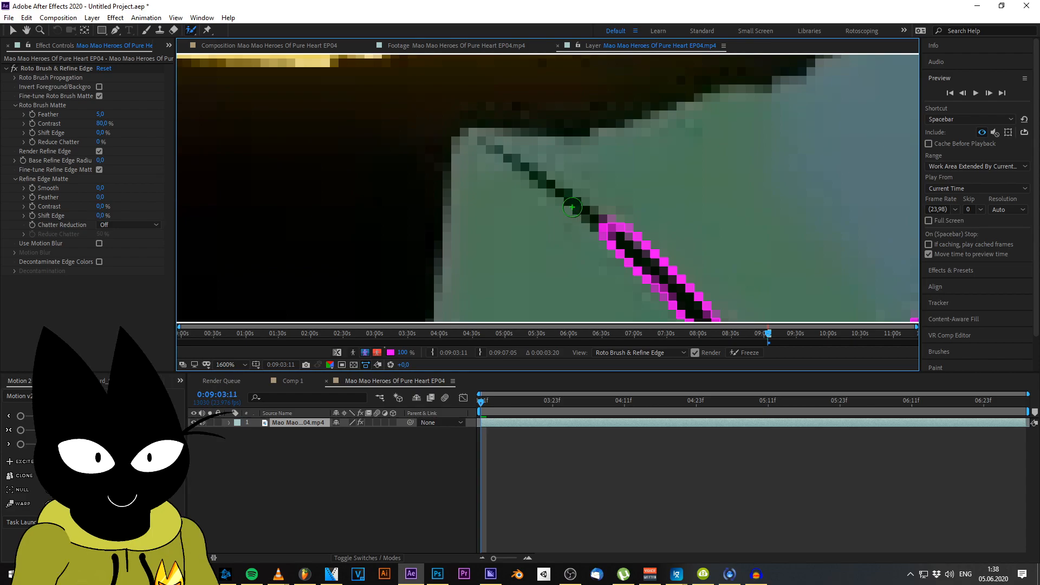
alt+click(563, 206)
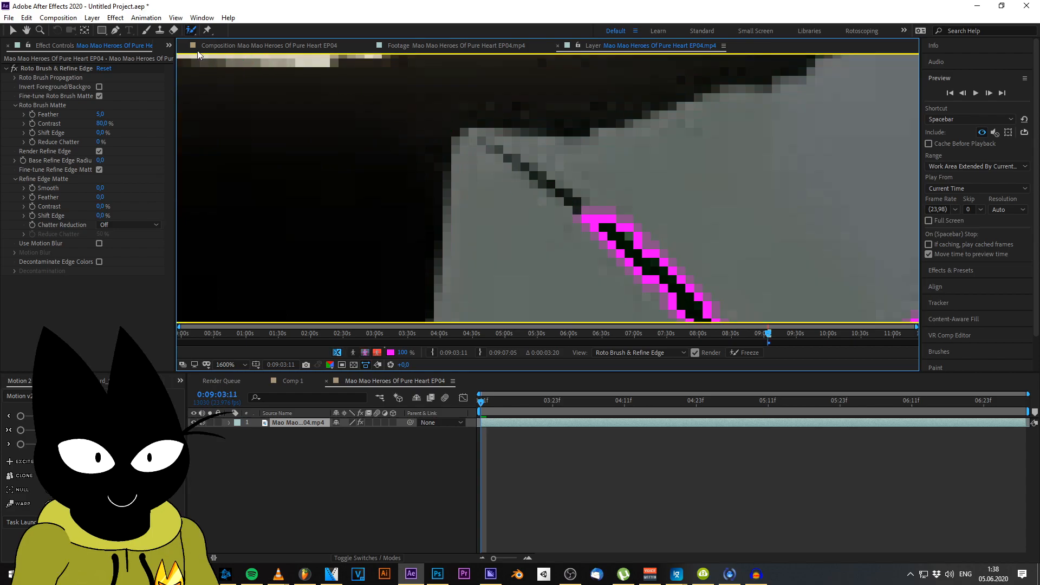
Paint the upper whisker's thin tip with the Refine Edge Tool, closing its gap to the selected part of the whisker
click(192, 32)
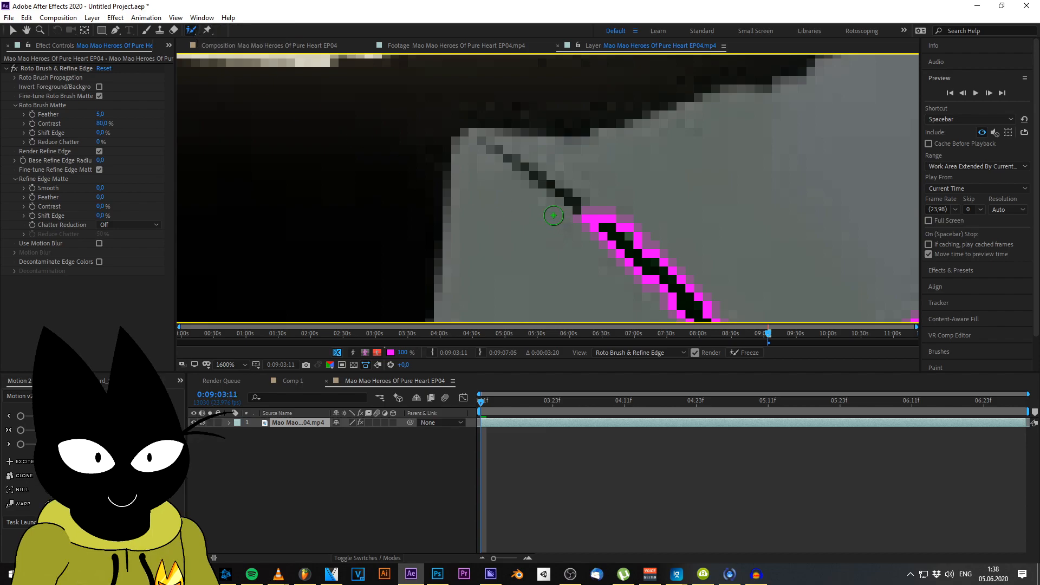
key(alt+w)
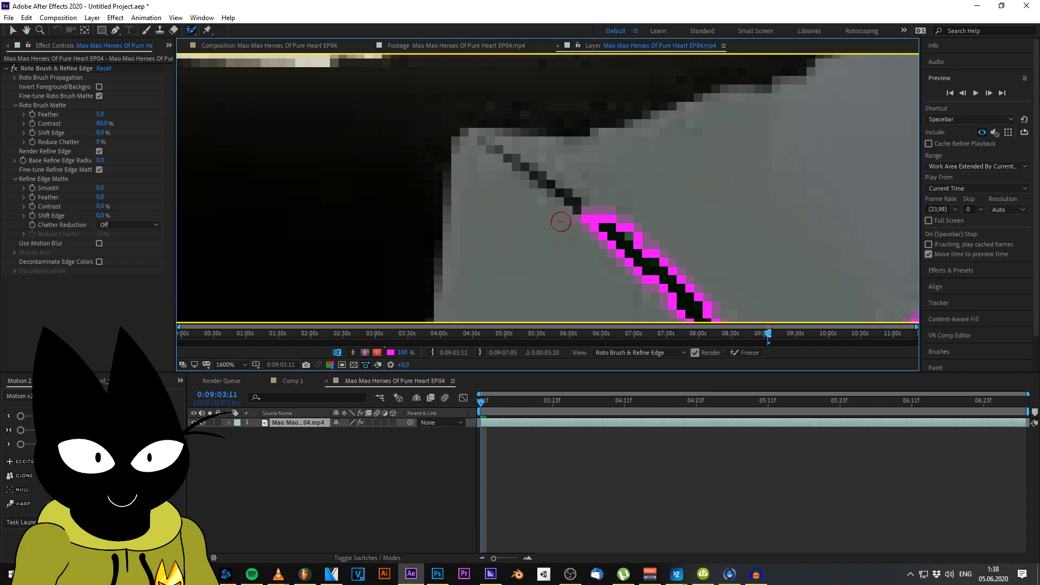
key(alt+w)
mouse_move(578, 209)
mouse_down()
mouse_move(486, 145)
mouse_move(586, 203)
mouse_move(536, 177)
mouse_move(515, 181)
mouse_move(551, 188)
mouse_move(536, 159)
mouse_move(571, 176)
mouse_move(570, 198)
mouse_move(585, 214)
mouse_up()
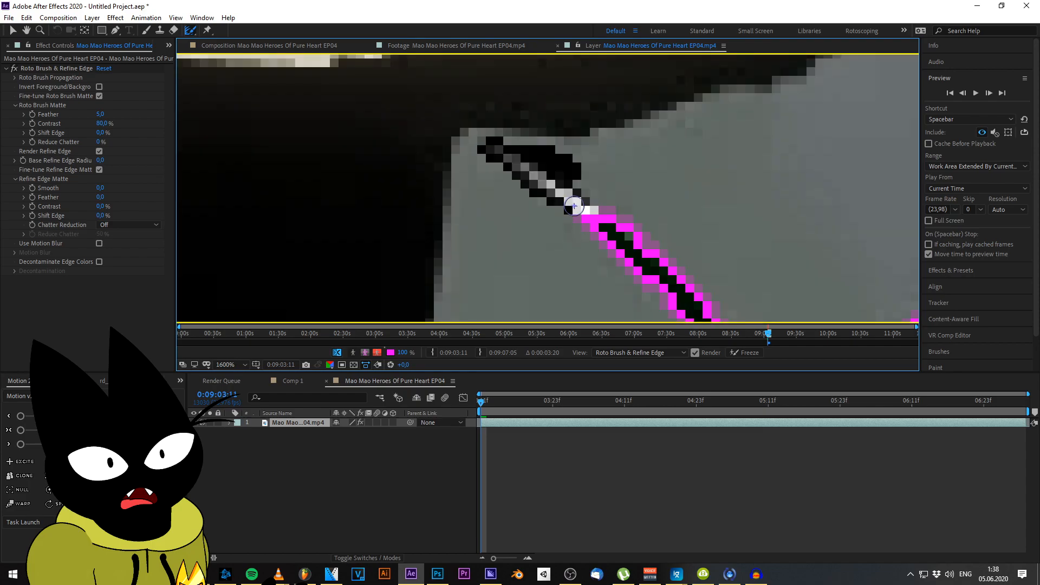
click(321, 45)
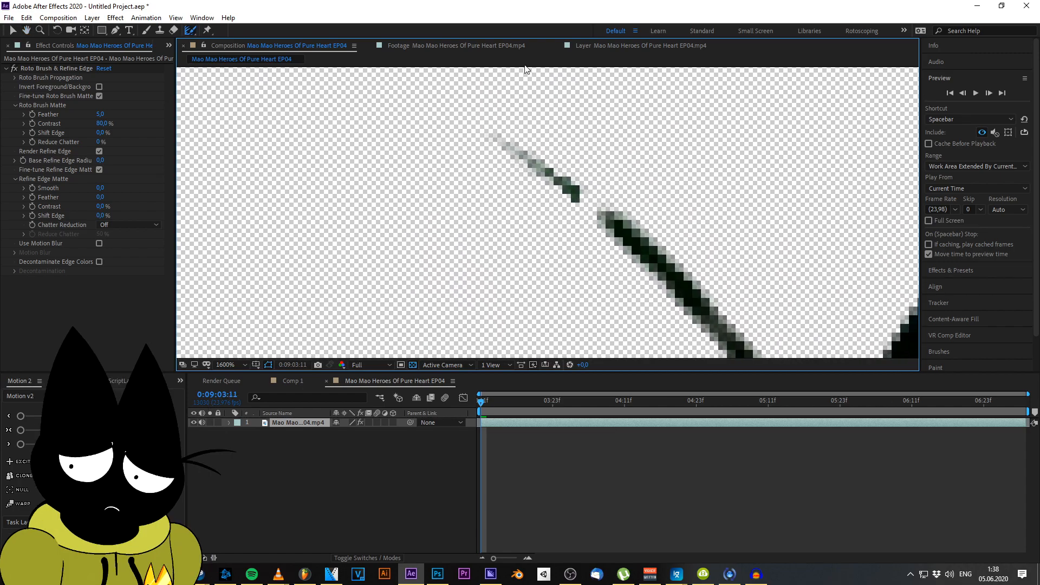
click(581, 47)
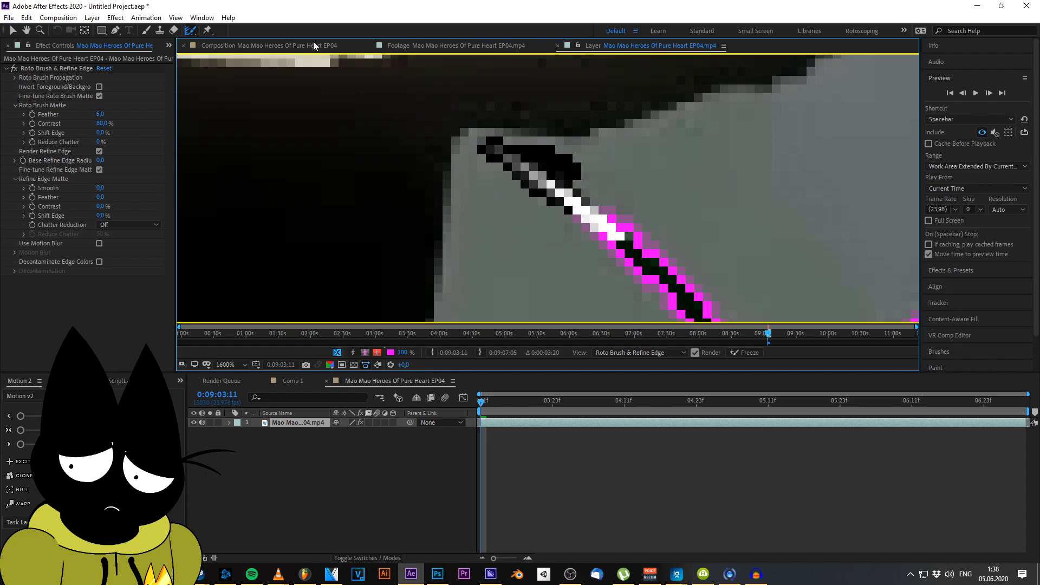
Inspect the whiskers and the whole cat and motorcycle cut-out against transparency in the composition view
click(314, 45)
scroll(587, 194, down, 4)
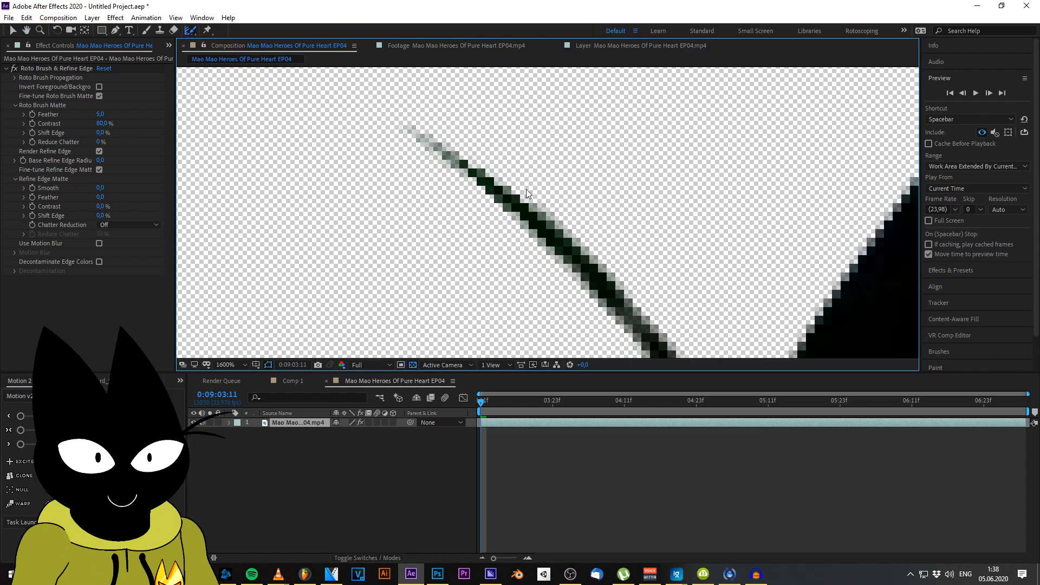
scroll(602, 199, down, 4)
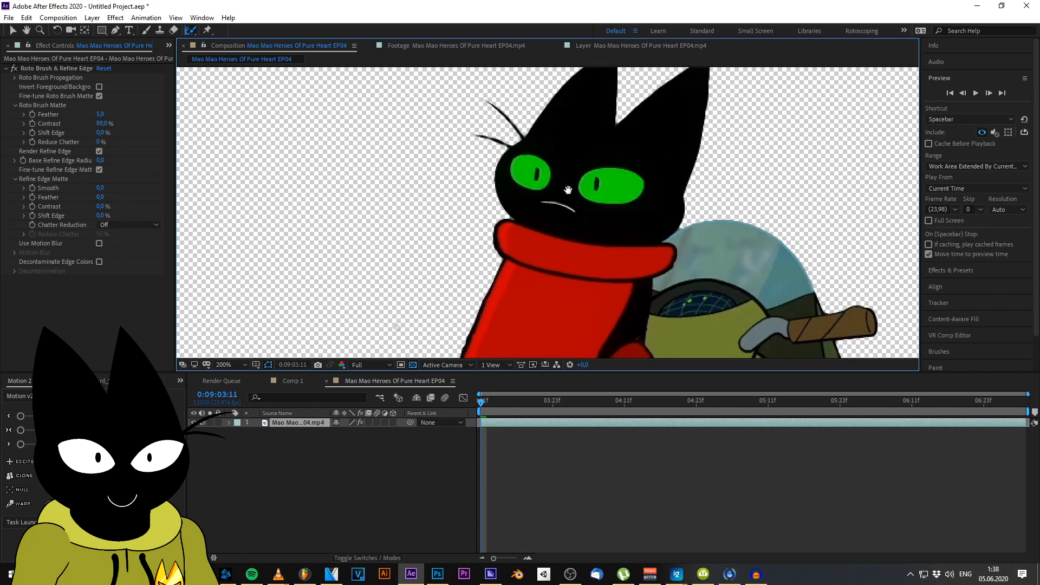
drag(594, 246, 570, 229)
scroll(585, 253, down, 1)
scroll(575, 237, up, 1)
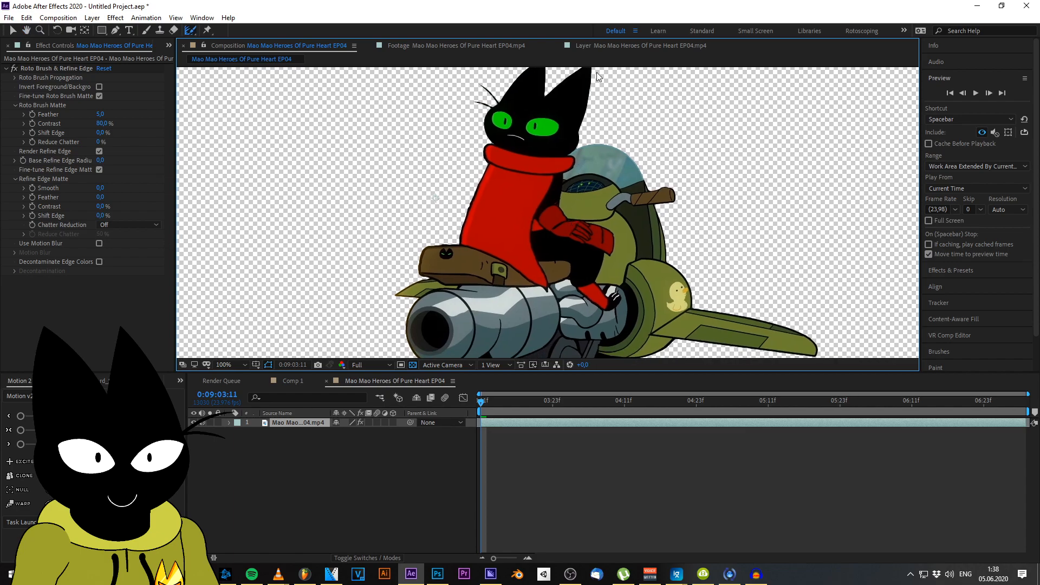
Return to the layer view with the Roto Brush Tool and advance to frame 0:09:03:12 to check the propagated selection
click(601, 47)
scroll(590, 190, down, 3)
scroll(590, 190, down, 3)
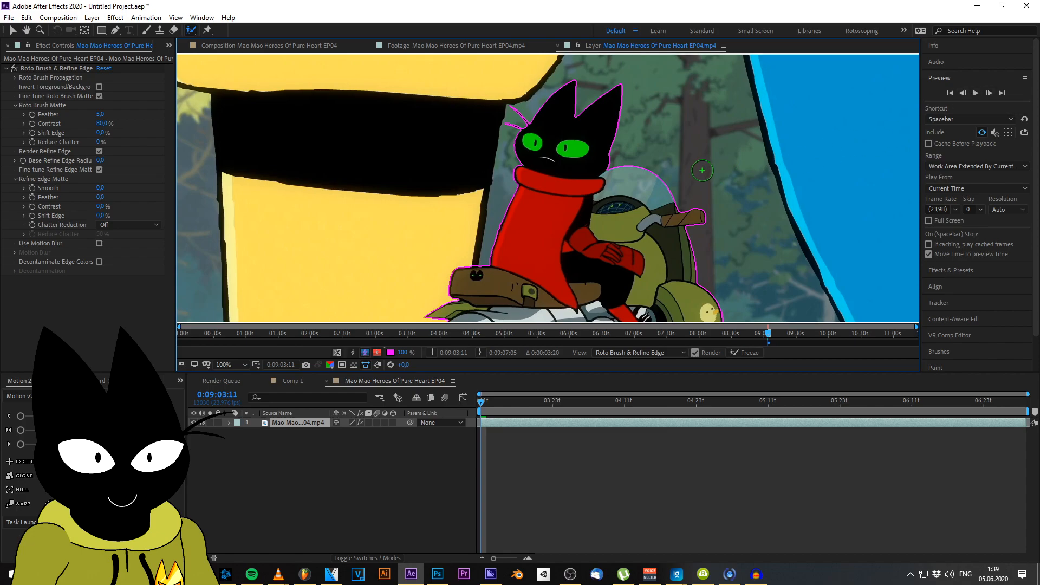
key(Page_Down)
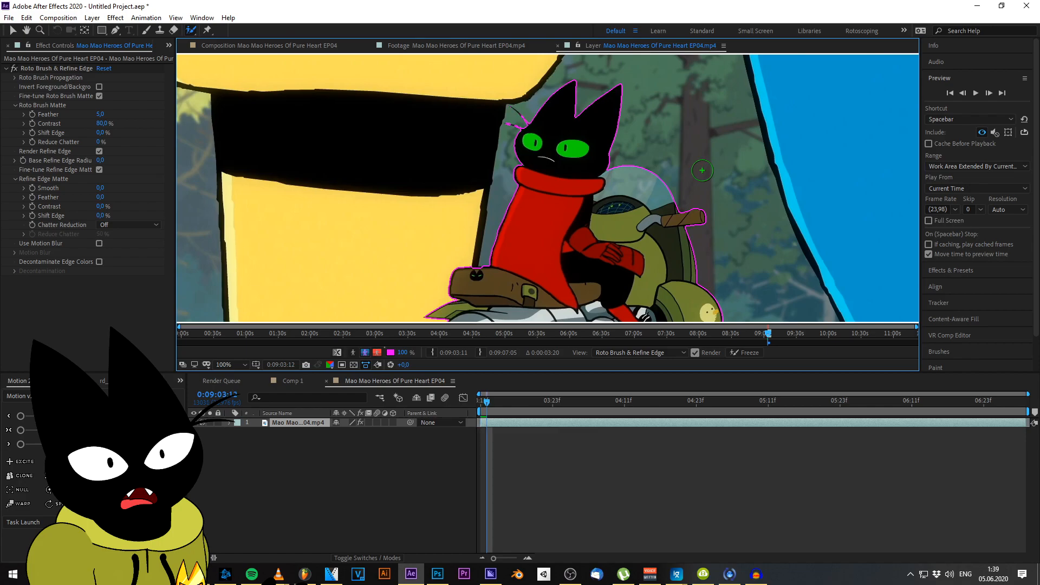
mouse_move(687, 266)
mouse_down()
mouse_move(685, 83)
mouse_move(682, 94)
mouse_move(713, 100)
mouse_up()
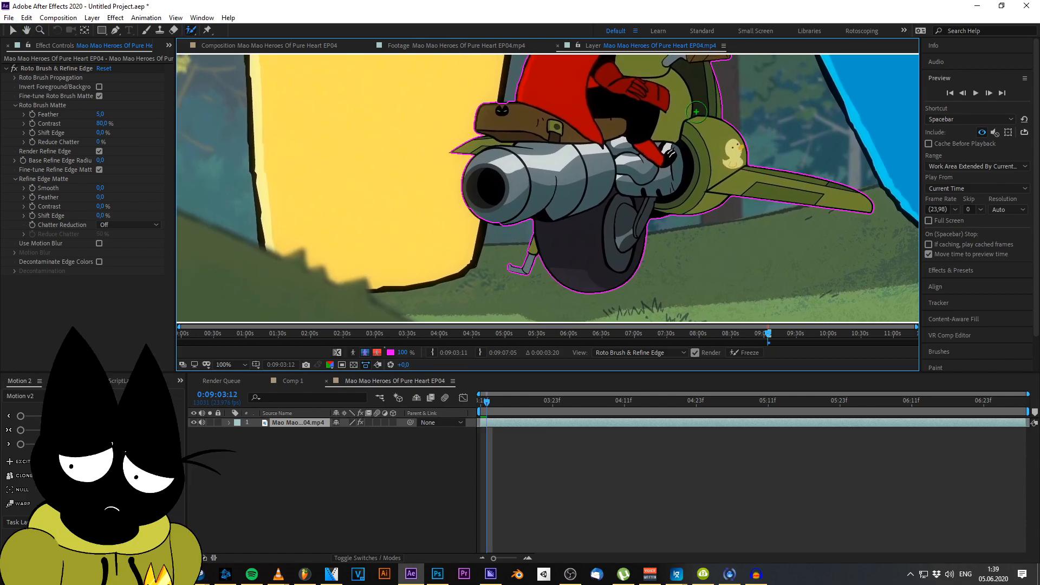
Go back to frame 0:09:03:11 and correct the selection along the engine barrel's lower edge, excluding the dark outline behind it
scroll(520, 191, up, 2)
key(Page_Up)
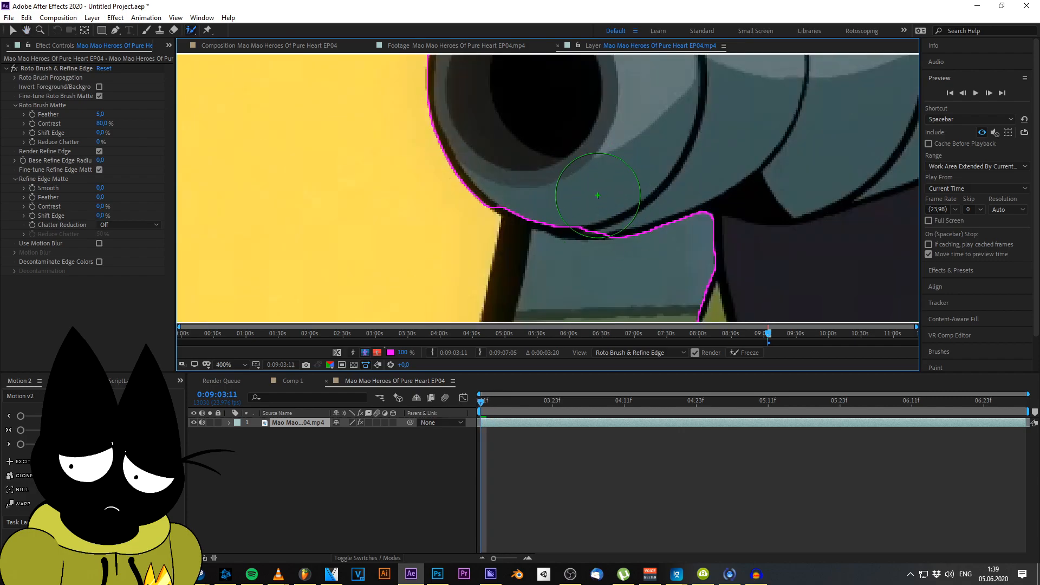
drag(504, 166, 501, 164)
mouse_move(518, 276)
mouse_down()
mouse_move(512, 195)
mouse_move(578, 224)
mouse_up()
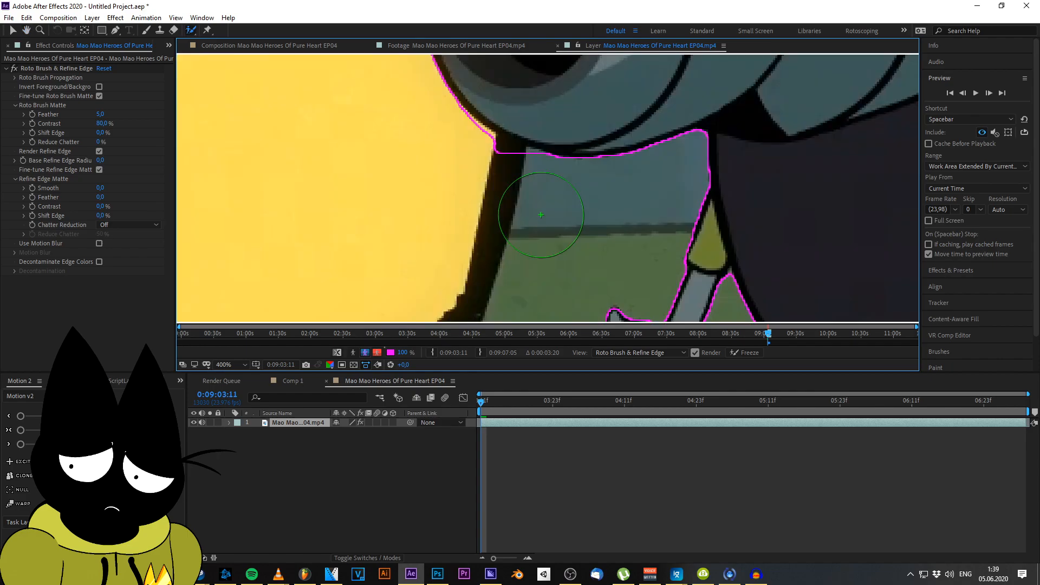
scroll(531, 195, up, 1)
drag(529, 197, 595, 257)
alt+drag(543, 234, 455, 201)
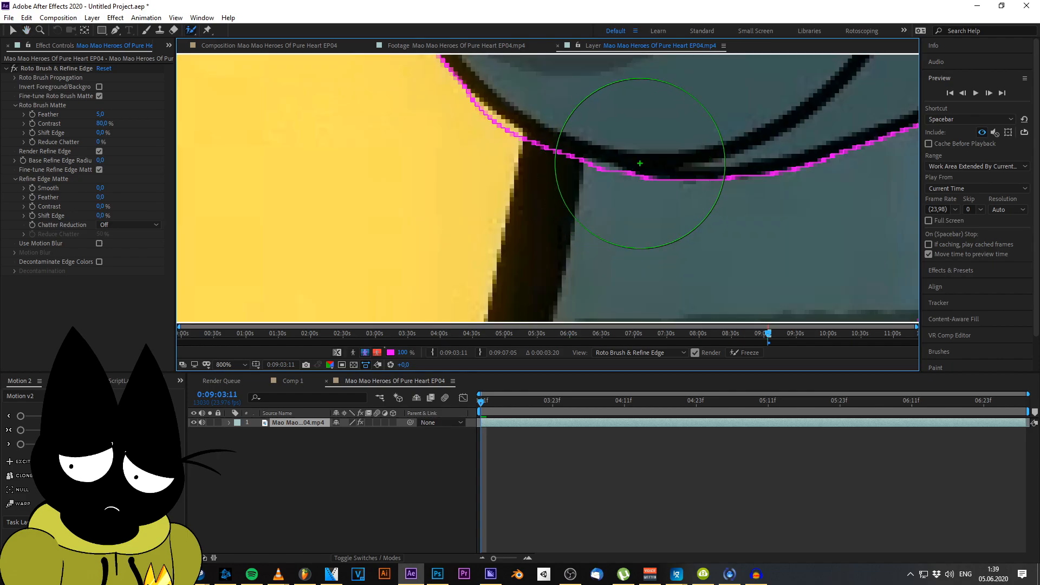
alt+click(578, 242)
scroll(581, 166, down, 2)
drag(655, 145, 609, 246)
scroll(609, 247, down, 2)
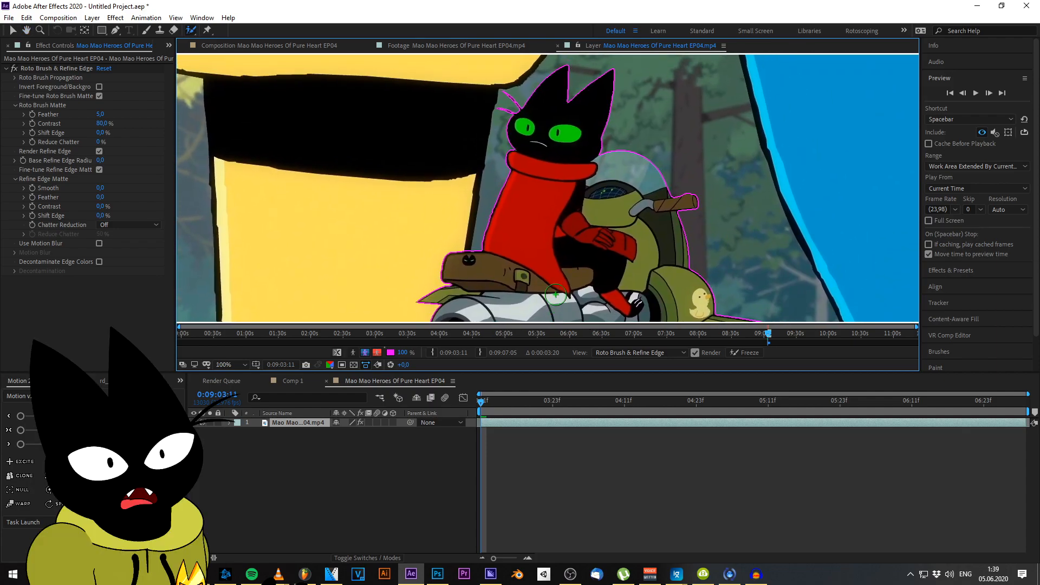
Advance to frame 0:09:03:12 and correct the engine barrel's lower edge where it crosses the dark background outline
key(Page_Down)
drag(549, 289, 553, 162)
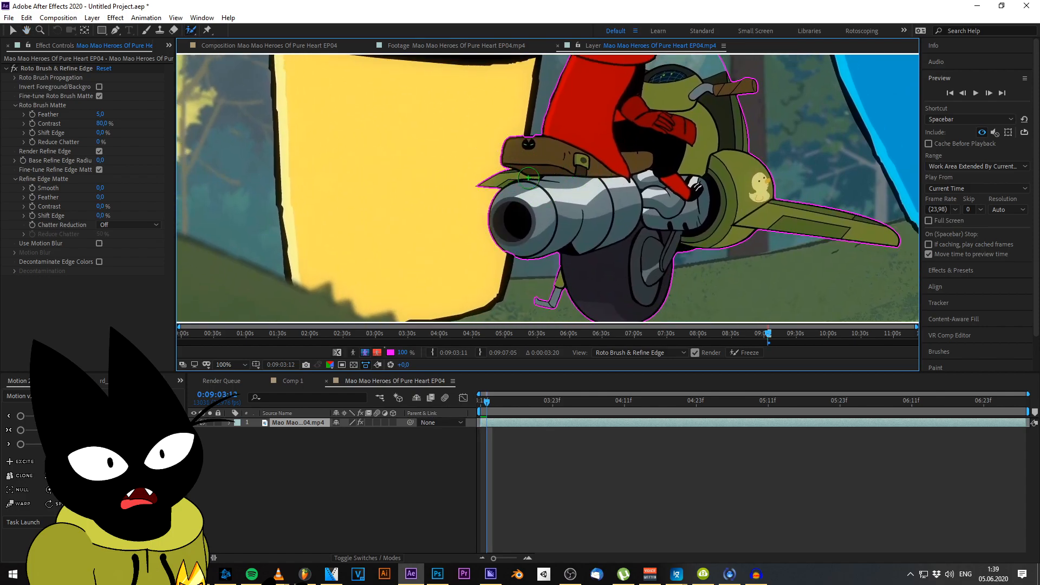
scroll(538, 220, up, 4)
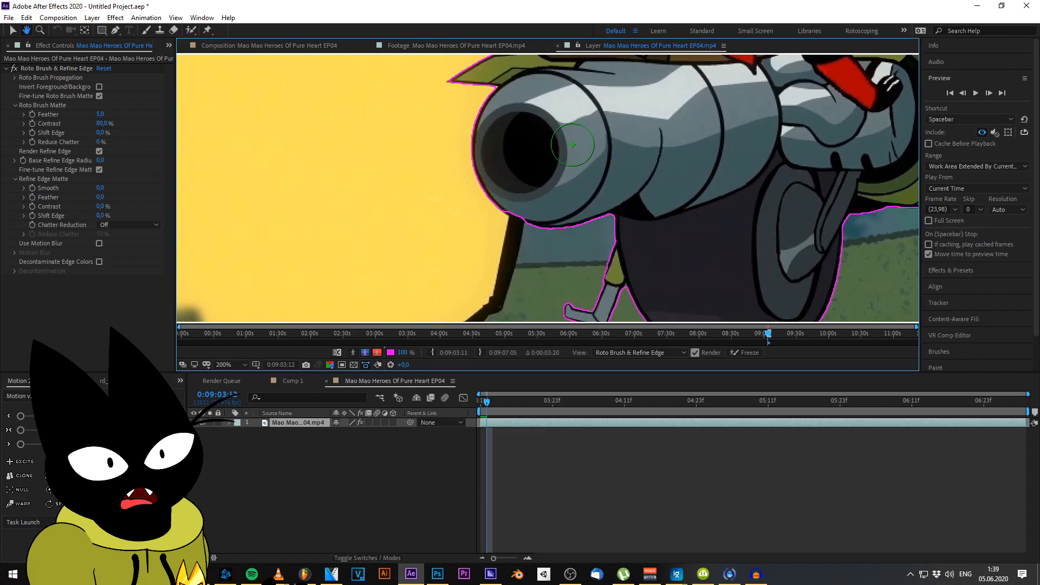
click(490, 207)
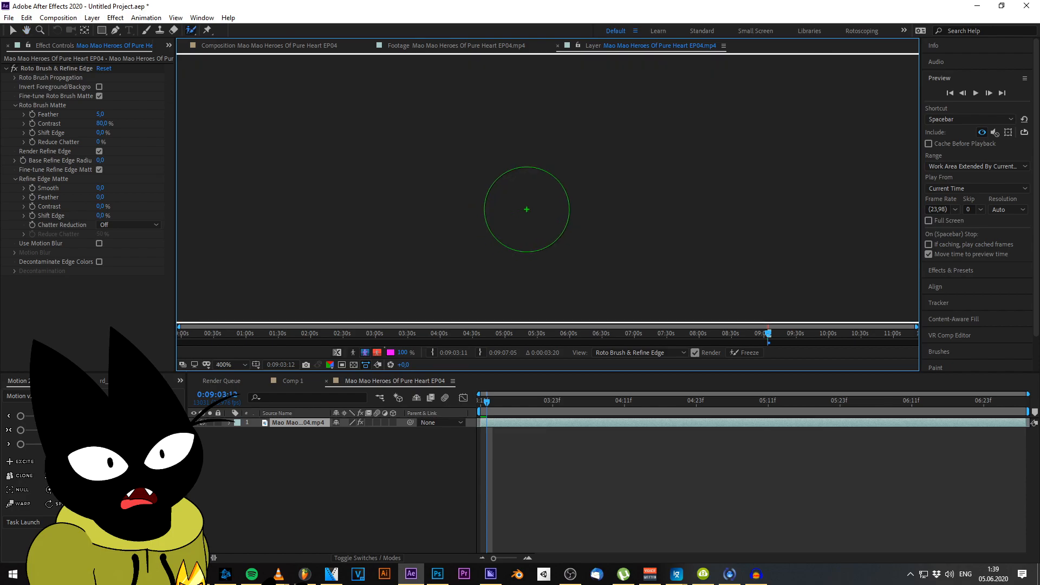
scroll(552, 167, up, 1)
alt+click(463, 227)
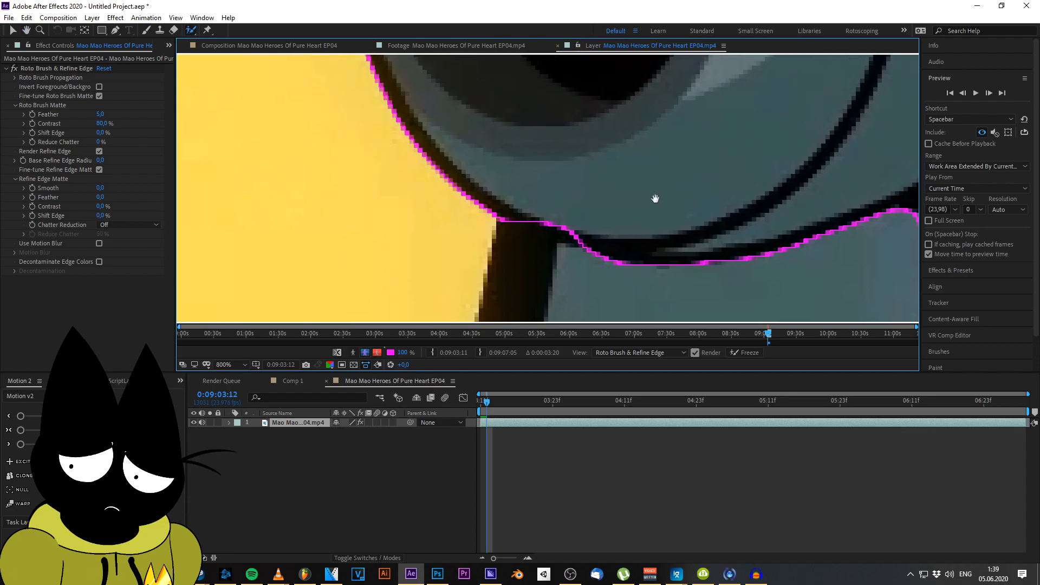
click(583, 150)
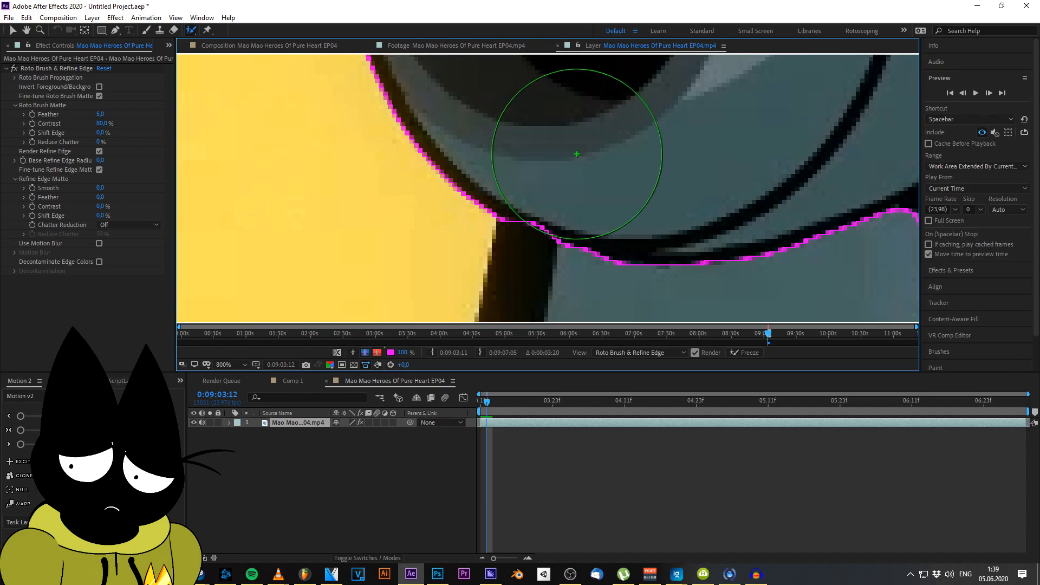
click(563, 153)
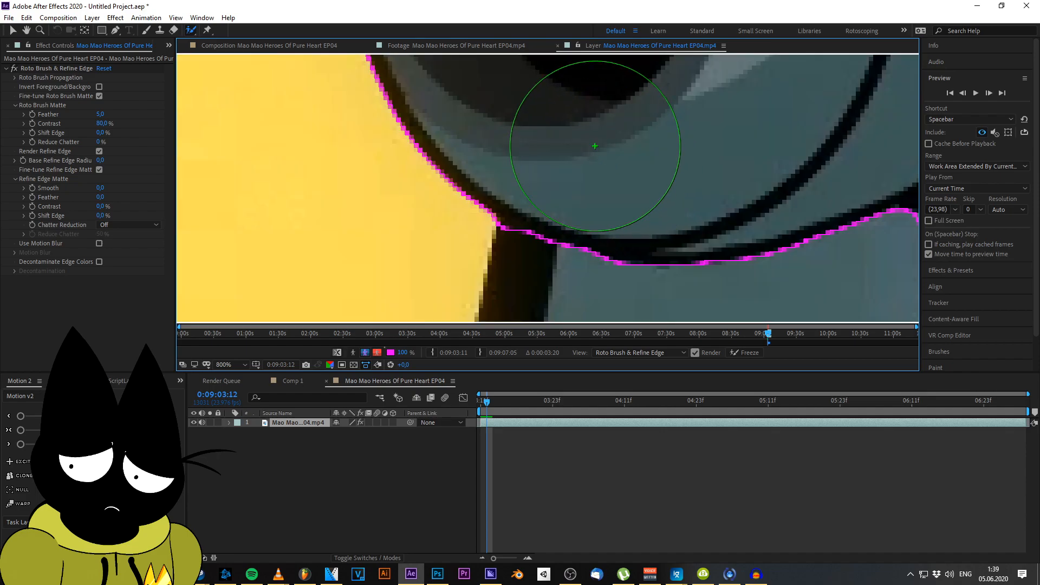
scroll(597, 144, down, 1)
Subtract the surplus dark background outline above the brown saddlebag from the selection
drag(550, 166, 486, 313)
drag(544, 196, 541, 355)
drag(529, 230, 587, 319)
scroll(564, 253, up, 1)
click(540, 277)
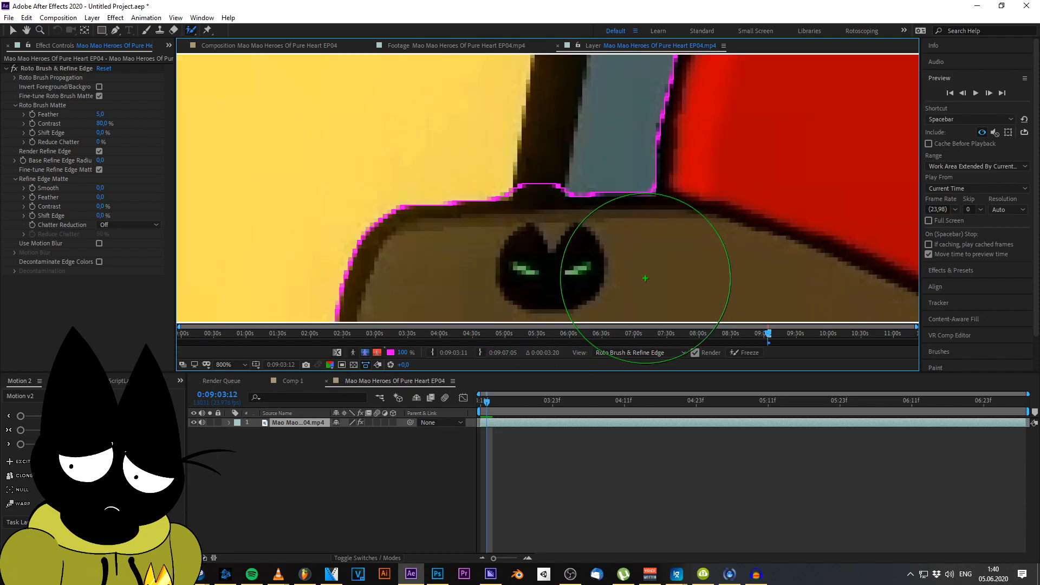
alt+click(504, 130)
scroll(696, 199, down, 1)
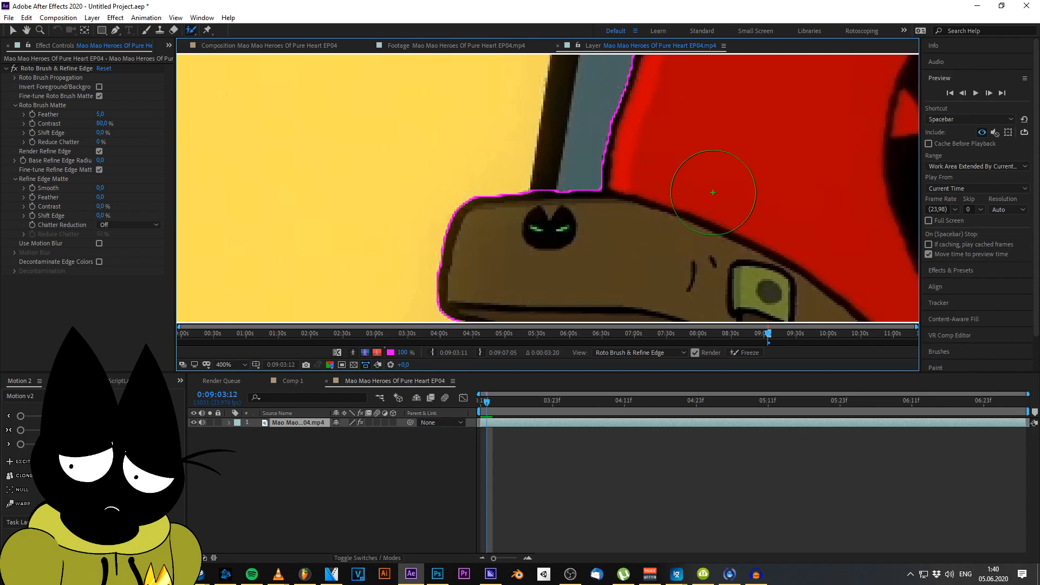
Reduce the brush size and add the missing parts of both whiskers to the selection at frame 0:09:03:12
drag(696, 157, 586, 293)
drag(635, 149, 587, 255)
scroll(587, 255, down, 1)
drag(617, 172, 627, 302)
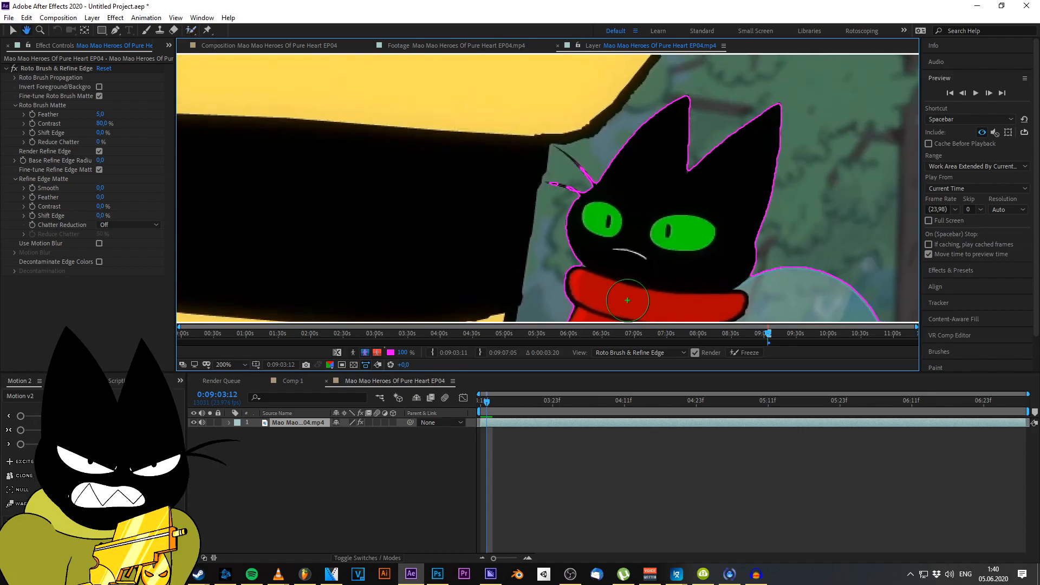
scroll(555, 186, up, 2)
ctrl+drag(598, 191, 616, 185)
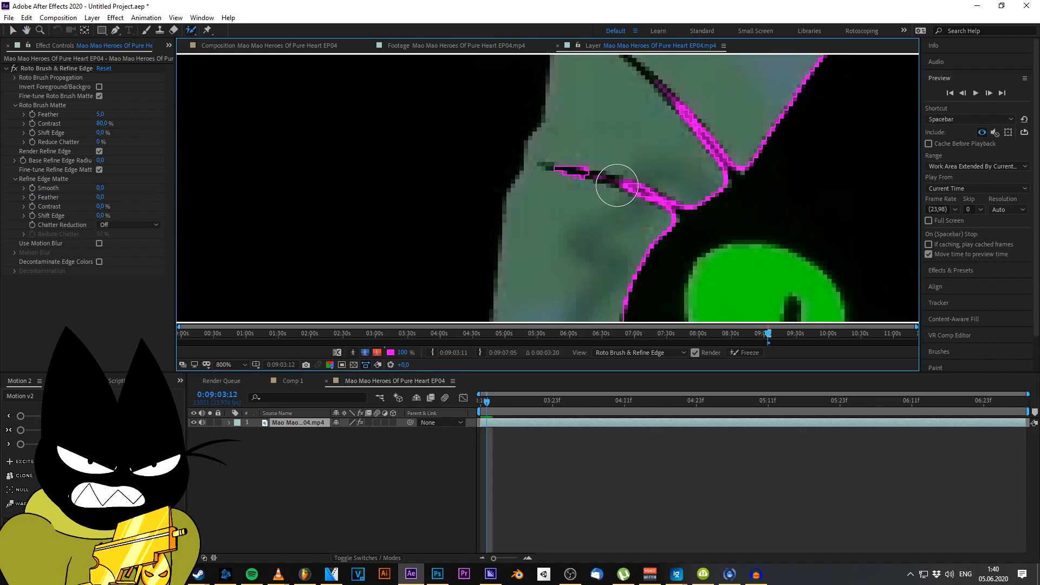
scroll(644, 253, up, 1)
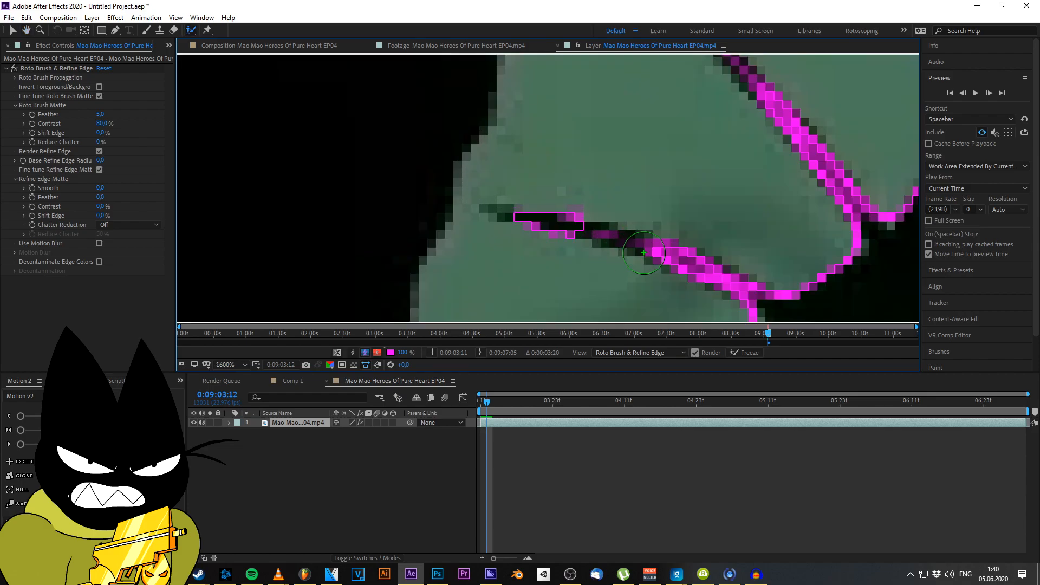
drag(590, 229, 564, 231)
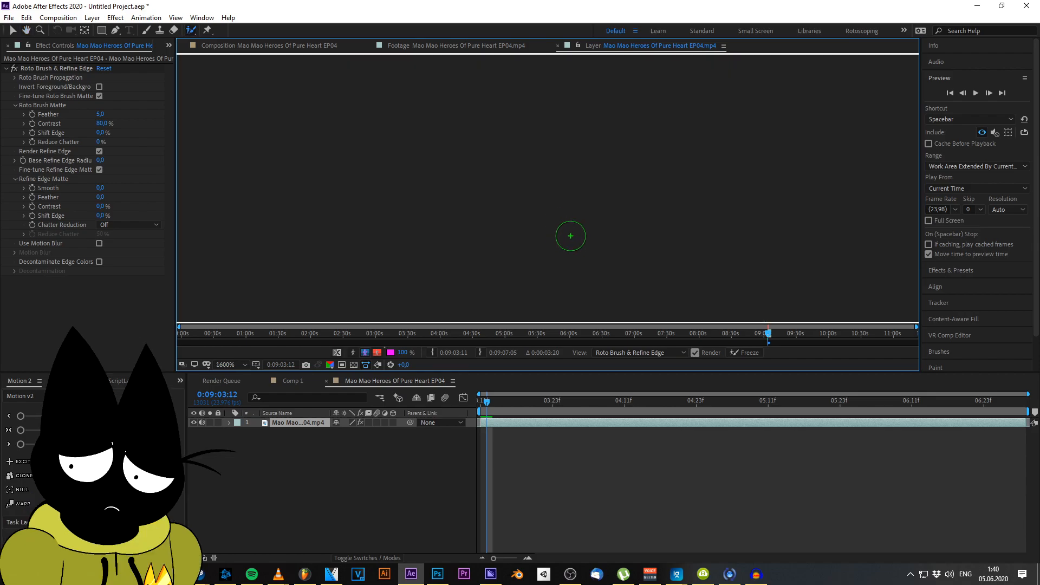
drag(637, 191, 556, 327)
drag(626, 168, 655, 229)
drag(574, 169, 575, 170)
scroll(569, 183, down, 8)
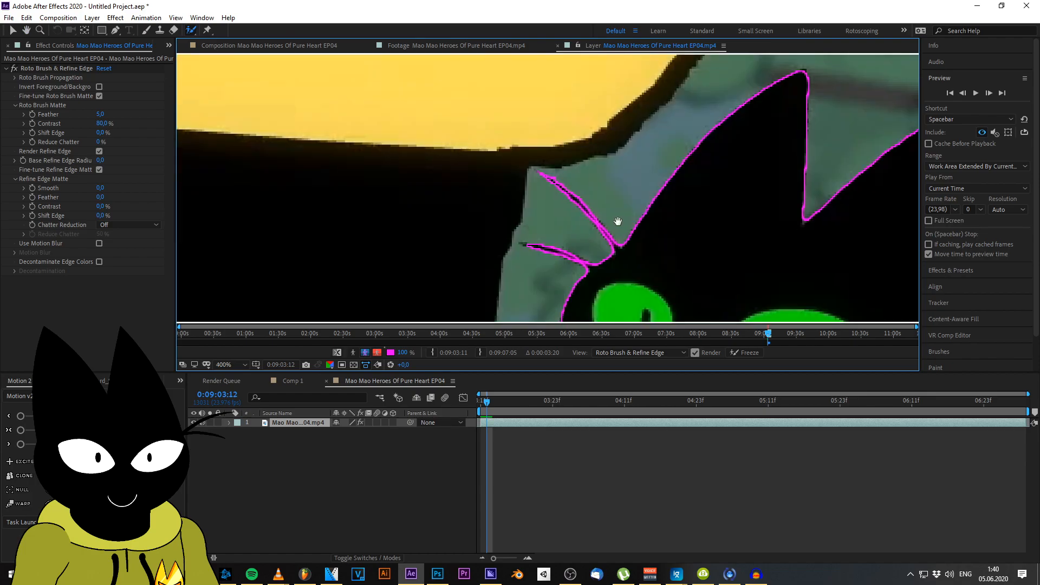
scroll(599, 287, down, 3)
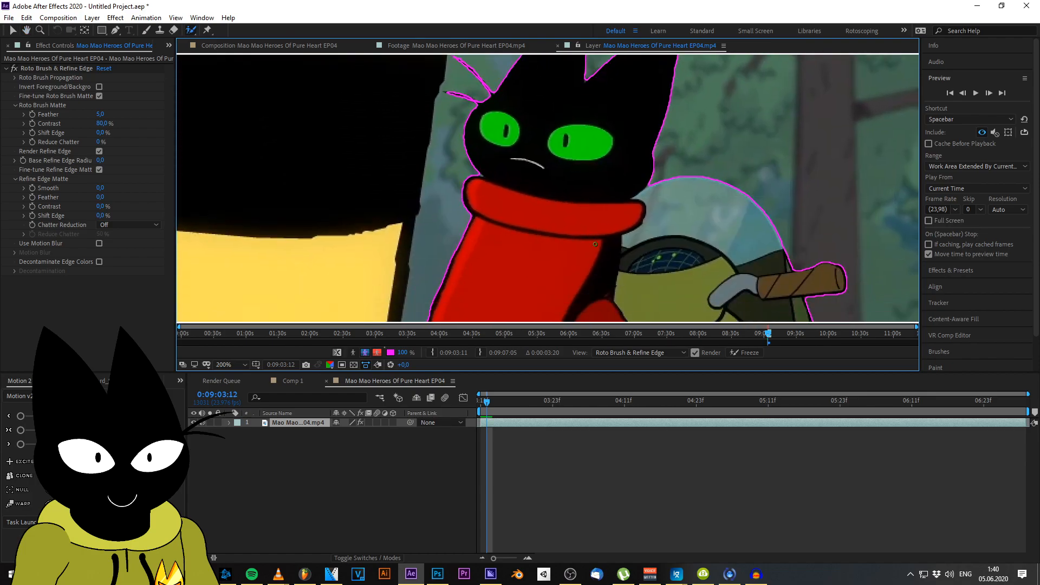
drag(561, 208, 603, 220)
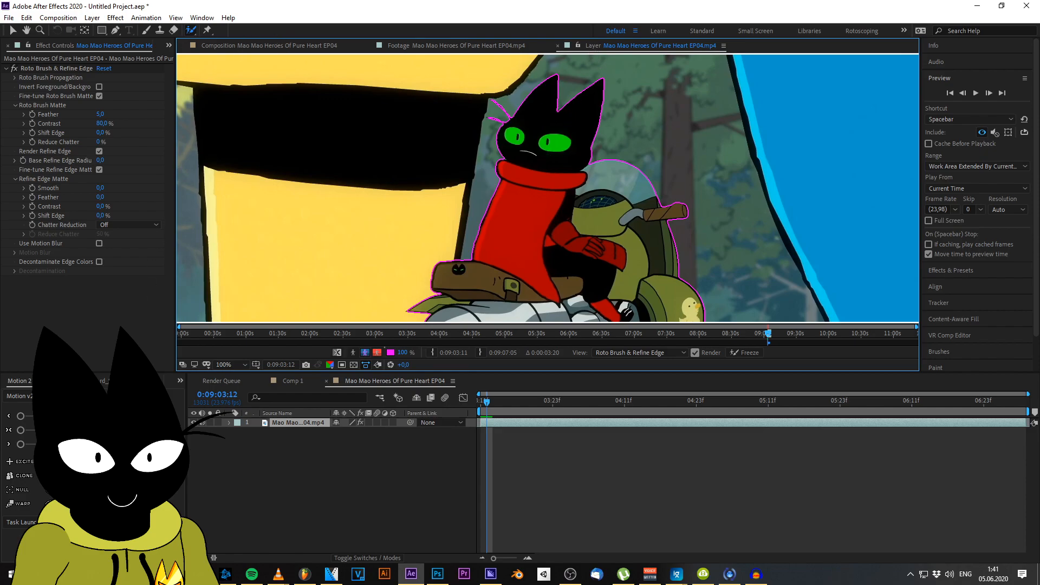
Switch to the Rotoscoping workspace and inspect the cat and motorcycle cut-out beside the layer view
click(863, 31)
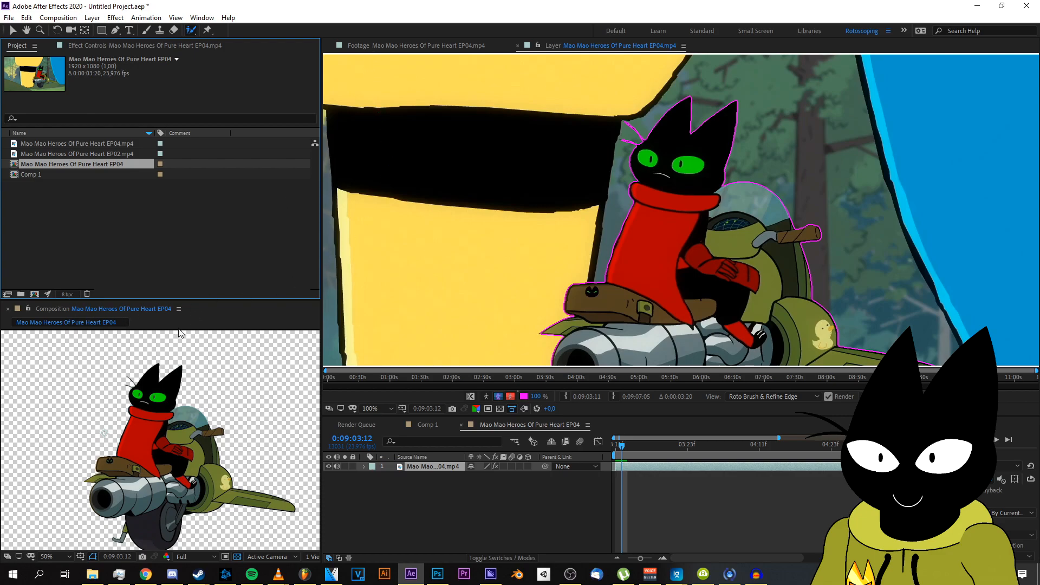
drag(189, 430, 159, 419)
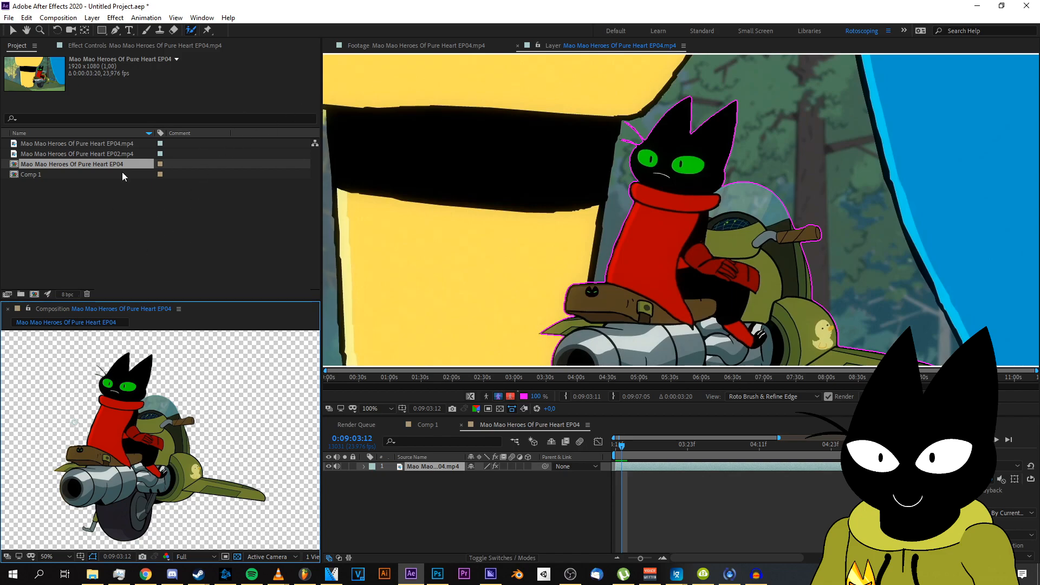
scroll(562, 258, down, 4)
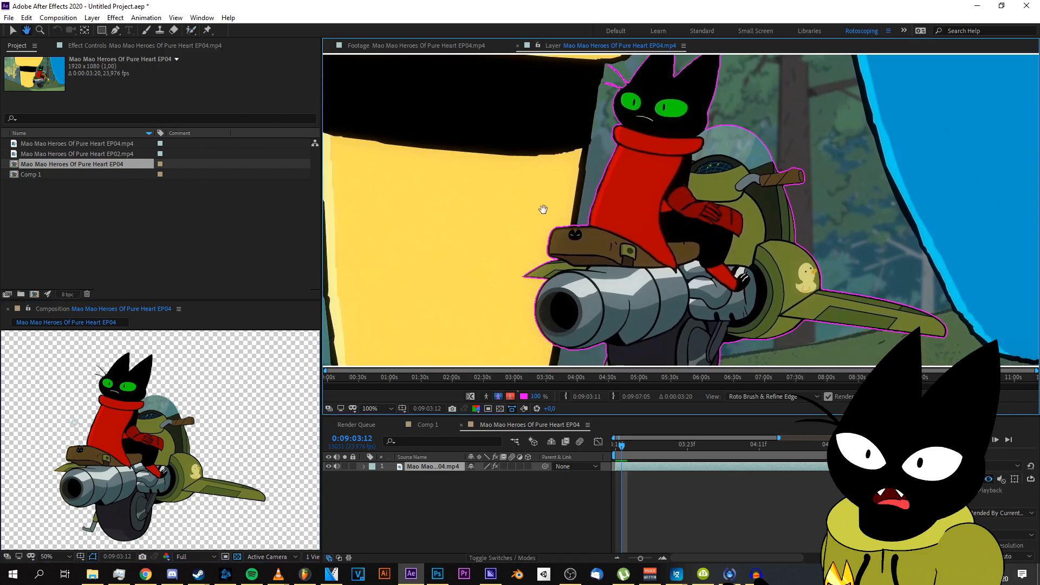
scroll(562, 227, up, 4)
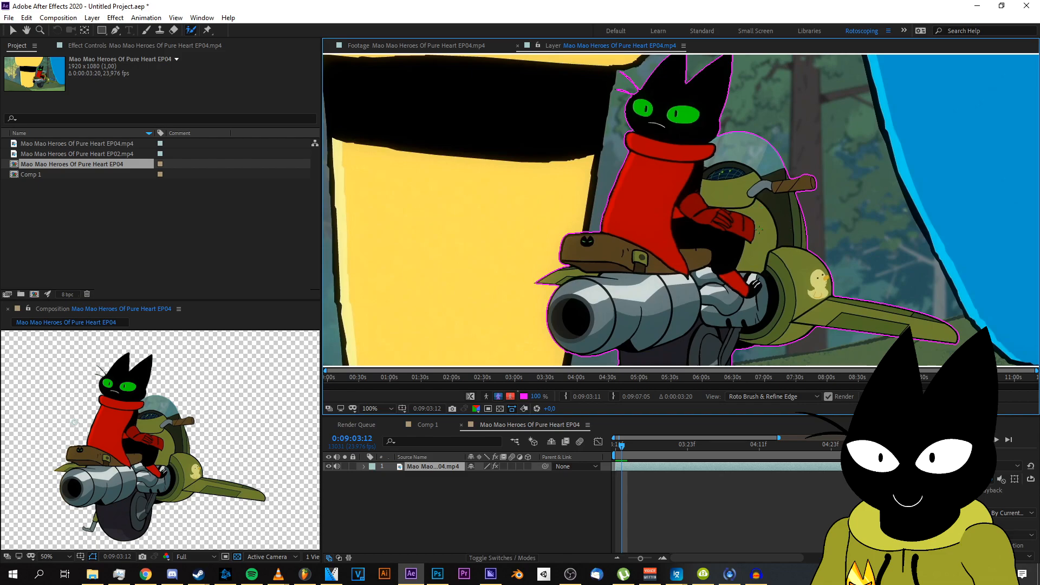
Advance to frame 0:09:03:13, check the saddlebag's edge and touch up the selection along the engine barrel
key(Page_Down)
drag(602, 241, 688, 221)
scroll(687, 221, up, 3)
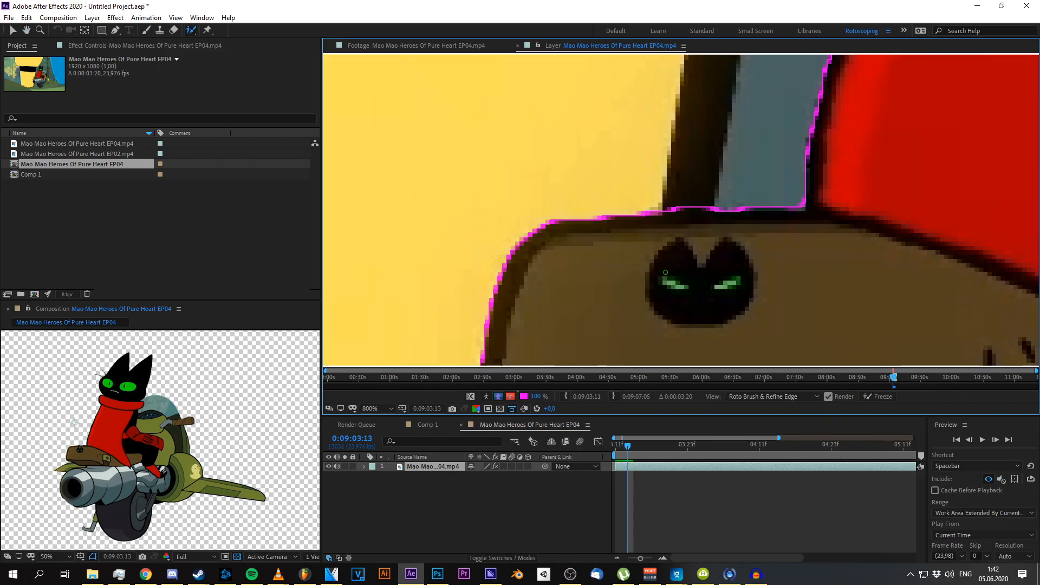
drag(590, 331, 690, 87)
scroll(688, 217, up, 1)
drag(694, 223, 652, 223)
mouse_move(658, 242)
mouse_down()
mouse_move(720, 243)
mouse_move(612, 218)
mouse_up()
scroll(612, 218, down, 1)
drag(613, 325, 607, 136)
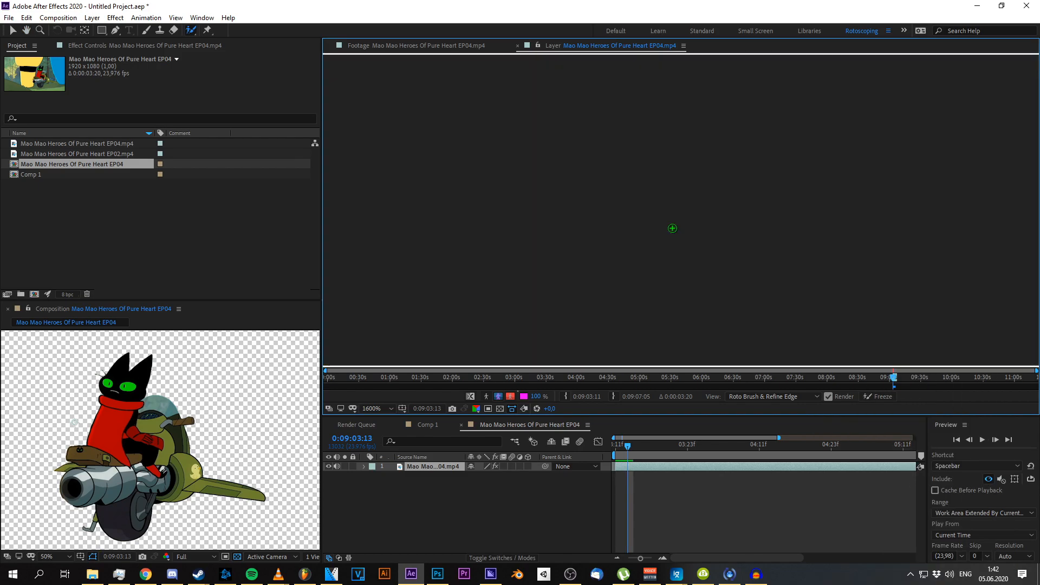
drag(585, 347, 561, 256)
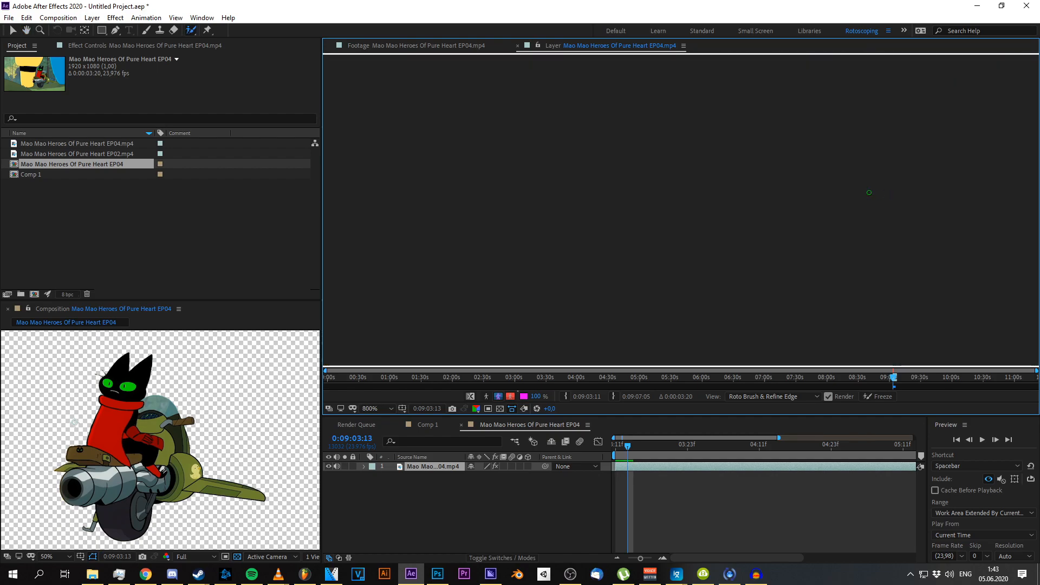
Repair the whisker selection at frame 0:09:03:13, bringing the whiskers into close view in the composition as well
scroll(869, 190, down, 2)
drag(466, 98, 616, 255)
scroll(616, 255, up, 2)
scroll(674, 246, up, 1)
mouse_move(436, 234)
mouse_down()
mouse_move(673, 246)
mouse_move(652, 360)
mouse_up()
drag(669, 154, 801, 260)
scroll(101, 376, up, 4)
drag(101, 376, 156, 495)
drag(845, 336, 802, 300)
drag(804, 304, 848, 336)
mouse_move(701, 194)
mouse_down()
mouse_move(799, 271)
mouse_move(756, 239)
mouse_move(863, 298)
mouse_move(604, 134)
mouse_move(738, 129)
mouse_up()
scroll(850, 295, down, 3)
Advance to frame 0:09:03:14 and restore the missing lower edge of the engine barrel in the selection
key(Page_Down)
scroll(604, 134, up, 1)
scroll(738, 128, up, 1)
drag(666, 326, 686, 139)
scroll(672, 271, down, 1)
drag(661, 352, 704, 65)
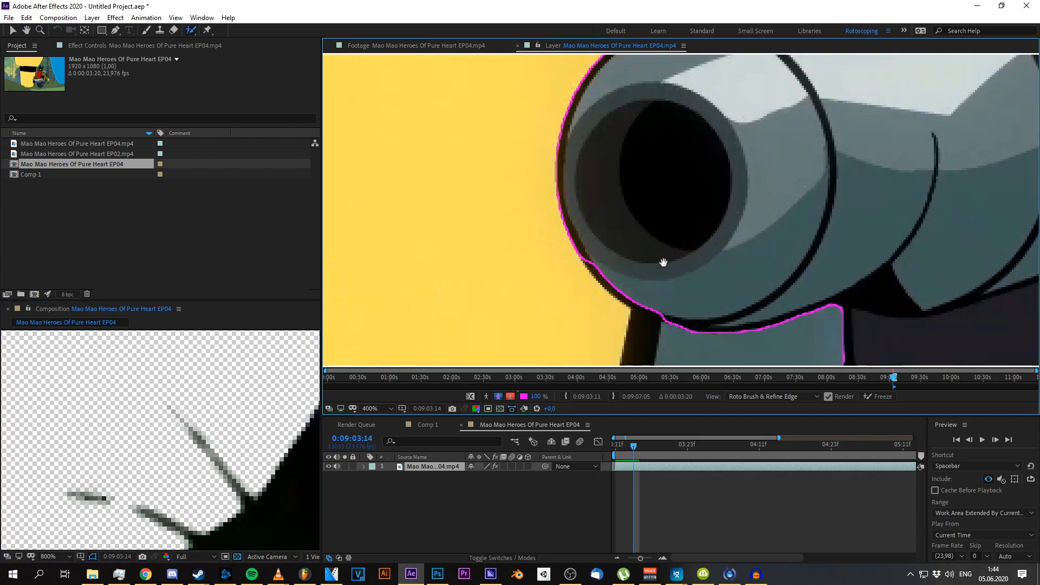
scroll(650, 260, up, 1)
drag(623, 282, 701, 142)
scroll(813, 152, down, 2)
Paint along the upper and lower whiskers to complete their selection at frame 0:09:03:14
mouse_move(888, 125)
mouse_down()
mouse_move(621, 191)
mouse_move(650, 304)
mouse_up()
scroll(650, 271, up, 3)
drag(525, 204, 602, 219)
mouse_move(772, 207)
mouse_down()
mouse_move(762, 288)
mouse_move(784, 456)
mouse_up()
mouse_move(599, 164)
mouse_down()
mouse_move(709, 241)
mouse_move(525, 59)
mouse_up()
drag(488, 260, 627, 221)
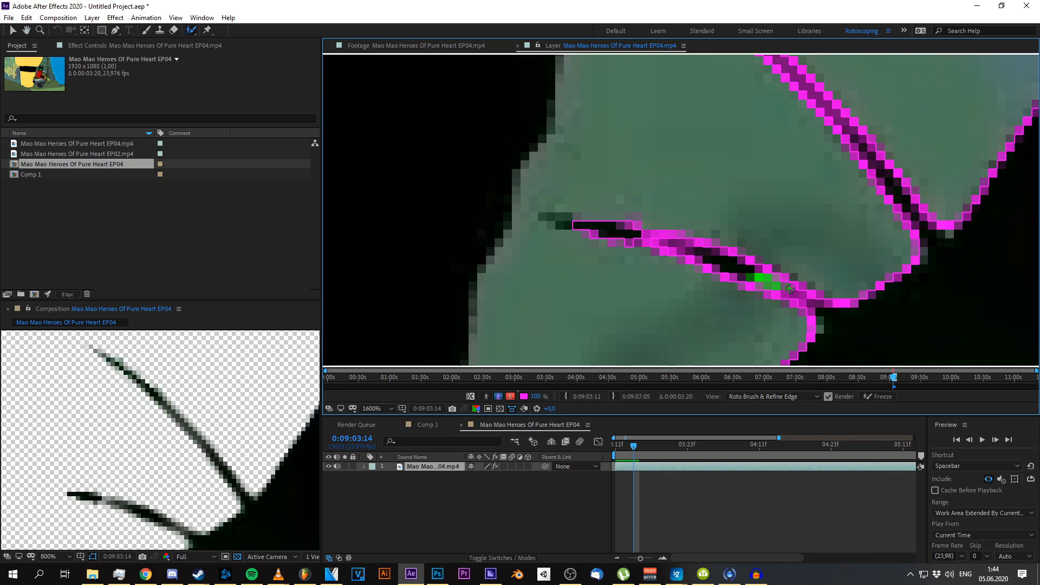
drag(558, 219, 629, 253)
scroll(587, 239, down, 3)
drag(667, 217, 649, 262)
Advance to frame 0:09:03:15 and touch up the selection edge around the engine barrel
key(Page_Down)
mouse_move(544, 352)
mouse_down()
mouse_move(707, 219)
mouse_move(756, 266)
mouse_up()
scroll(709, 219, up, 2)
drag(722, 221, 638, 225)
drag(616, 215, 643, 224)
mouse_move(669, 347)
mouse_down()
mouse_move(623, 86)
mouse_move(642, 232)
mouse_move(699, 282)
mouse_up()
scroll(637, 268, down, 2)
Trace both whiskers with short brush strokes to complete their selection at frame 0:09:03:15
scroll(641, 223, up, 3)
drag(715, 128, 716, 270)
drag(790, 251, 653, 130)
drag(754, 222, 811, 274)
drag(805, 243, 671, 174)
drag(707, 215, 758, 309)
drag(680, 202, 603, 134)
drag(608, 140, 693, 217)
drag(645, 304, 761, 170)
scroll(785, 193, down, 3)
mouse_move(671, 262)
mouse_down()
mouse_move(796, 303)
mouse_move(692, 202)
mouse_up()
scroll(704, 203, down, 1)
Move back and forth through the corrected frames up to 0:09:03:16 to review the selection
key(Page_Up)
key(Page_Up)
key(Page_Up)
key(Page_Up)
key(Page_Down)
key(Page_Down)
key(Page_Down)
key(Page_Down)
key(Page_Down)
key(Page_Down)
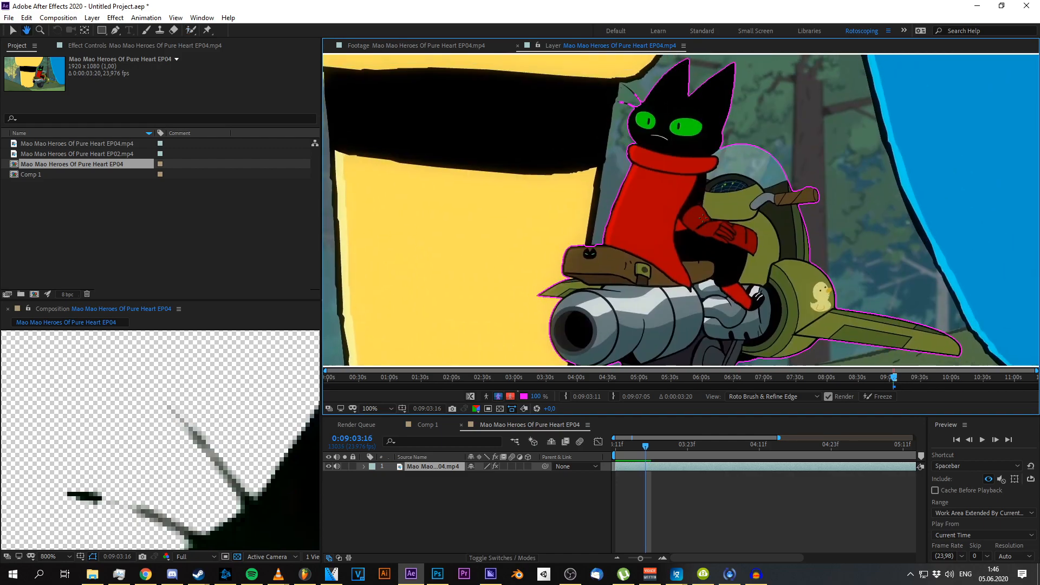
key(Page_Up)
Touch up the selection edge of the engine and saddlebag at frame 0:09:03:16
scroll(588, 263, up, 3)
drag(592, 282, 640, 283)
drag(591, 346, 669, 70)
drag(639, 336, 596, 81)
drag(567, 229, 757, 300)
scroll(704, 271, down, 2)
Paint over the broken parts of both whiskers to complete their selection at frame 0:09:03:16
drag(651, 179, 632, 336)
scroll(666, 243, up, 3)
drag(640, 258, 720, 284)
drag(580, 249, 544, 240)
drag(601, 220, 667, 233)
drag(574, 276, 639, 293)
drag(716, 283, 804, 320)
drag(813, 115, 740, 297)
drag(601, 182, 663, 222)
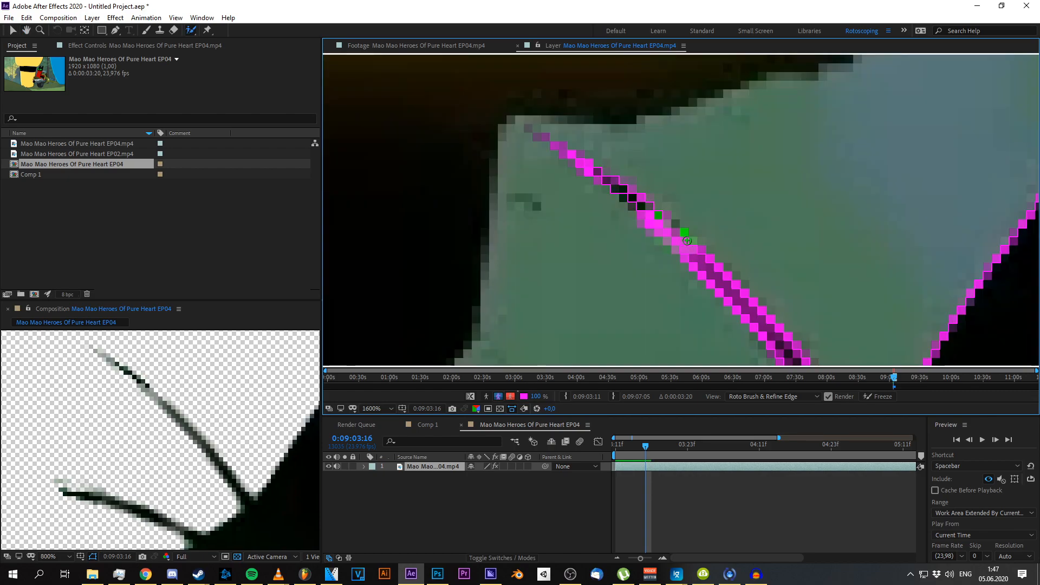
scroll(672, 252, down, 6)
scroll(671, 252, up, 6)
Advance to frame 0:09:03:17 and paint along the upper and lower whiskers to extend their selection
key(Page_Down)
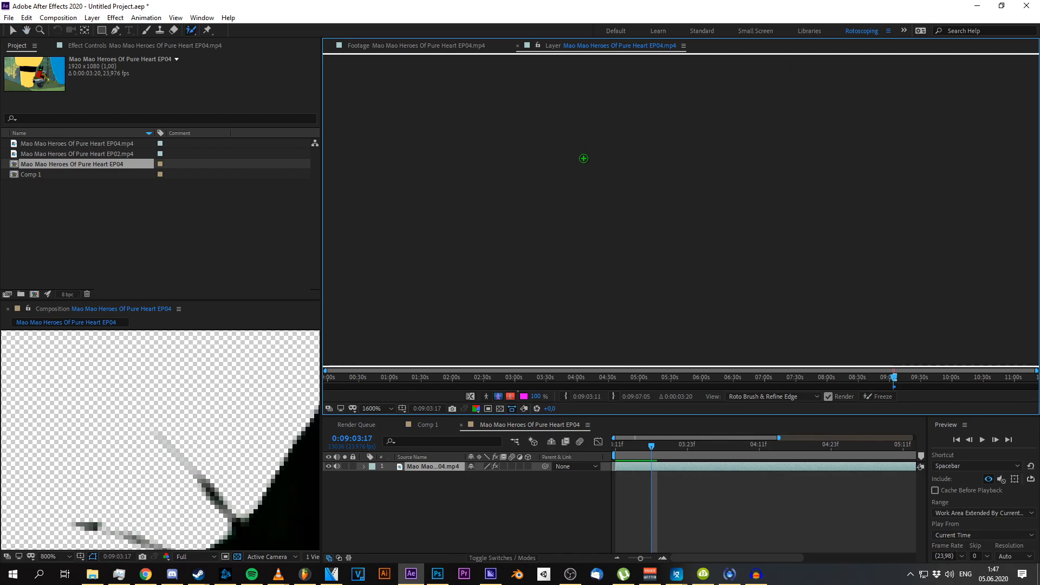
mouse_move(740, 250)
mouse_down()
mouse_move(724, 260)
mouse_move(808, 313)
mouse_up()
drag(689, 260, 590, 230)
drag(715, 108, 652, 271)
mouse_move(775, 295)
mouse_down()
mouse_move(655, 181)
mouse_move(604, 149)
mouse_up()
mouse_move(663, 188)
mouse_down()
mouse_move(747, 274)
mouse_move(671, 217)
mouse_move(729, 205)
mouse_move(645, 201)
mouse_move(637, 219)
mouse_up()
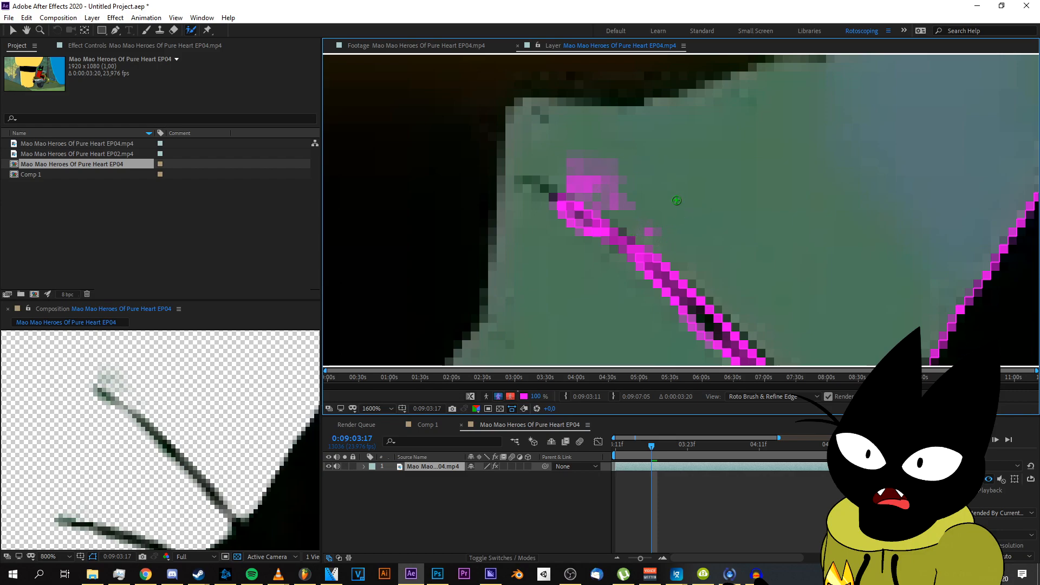
Compare the whisker selection between frames 0:09:03:16 and 0:09:03:17
click(191, 30)
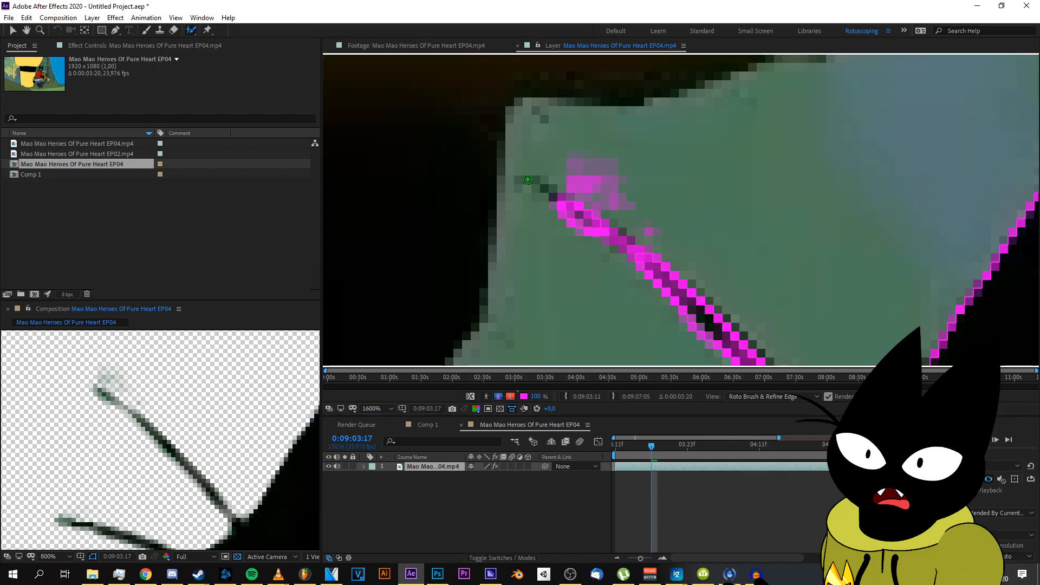
scroll(602, 223, down, 1)
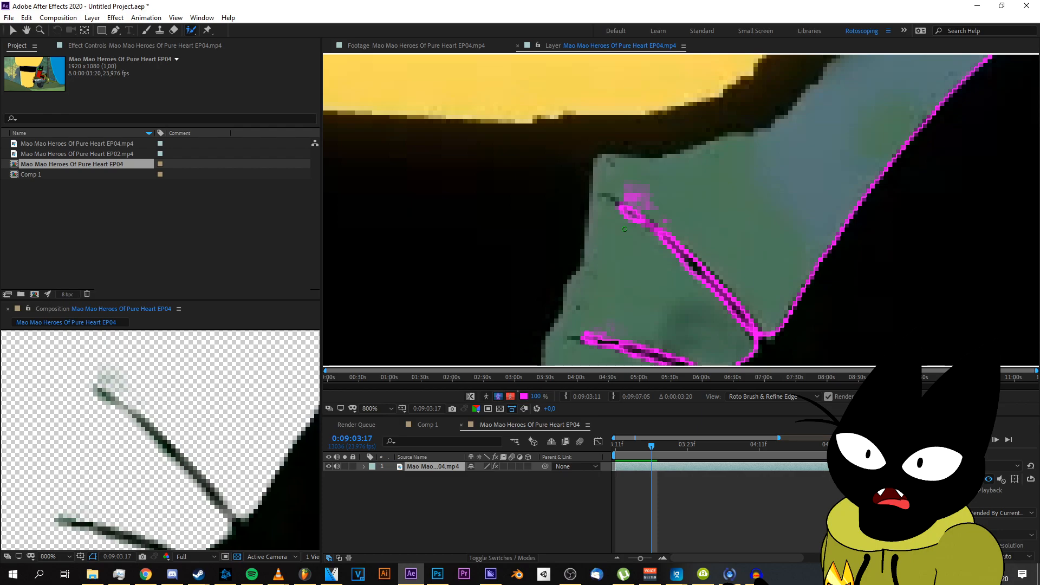
key(Page_Up)
key(Page_Down)
key(Page_Up)
key(Page_Down)
key(Page_Up)
key(Page_Down)
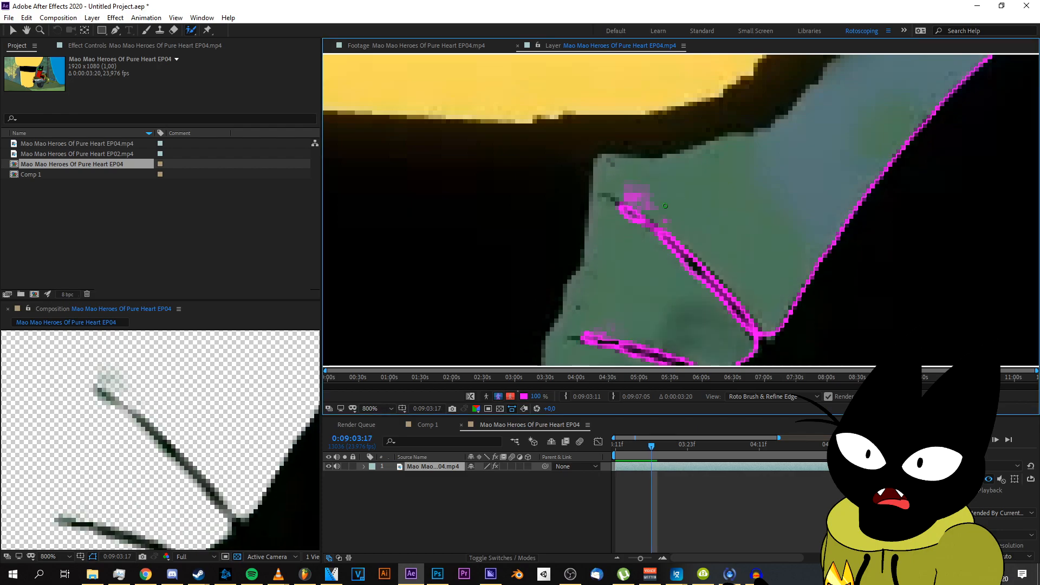
Clean up the stray refine-edge area above the upper whisker's tip with Refine Edge at frame 0:09:03:17
scroll(666, 206, up, 1)
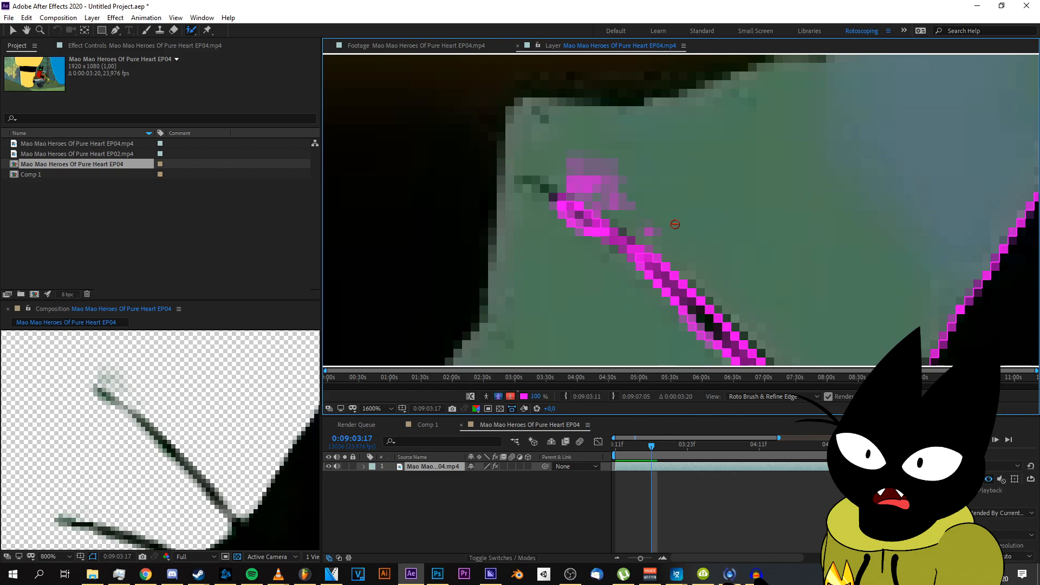
key(alt+x)
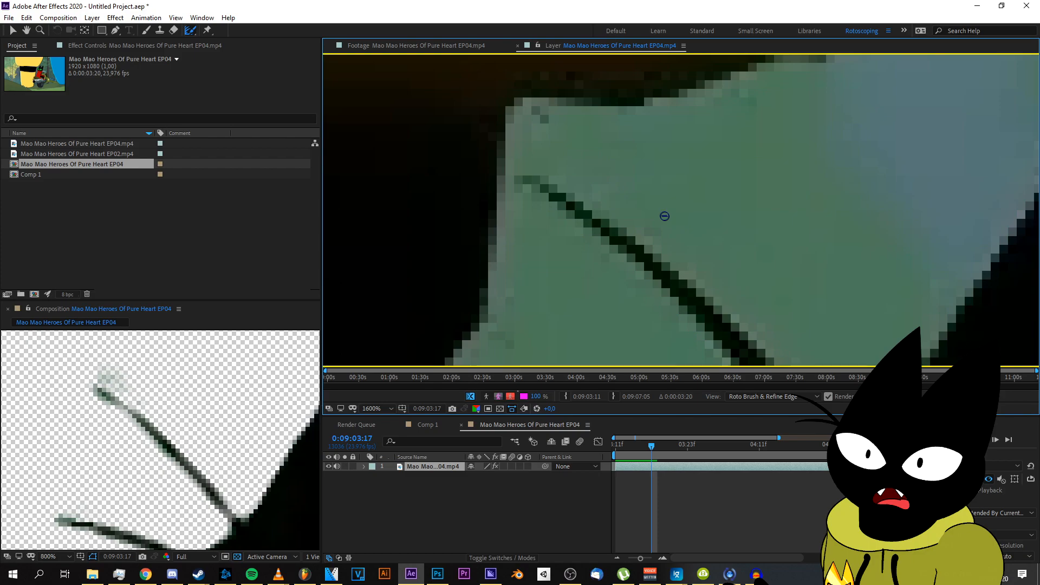
mouse_move(536, 145)
mouse_down()
mouse_move(658, 211)
mouse_move(713, 260)
mouse_move(664, 253)
mouse_up()
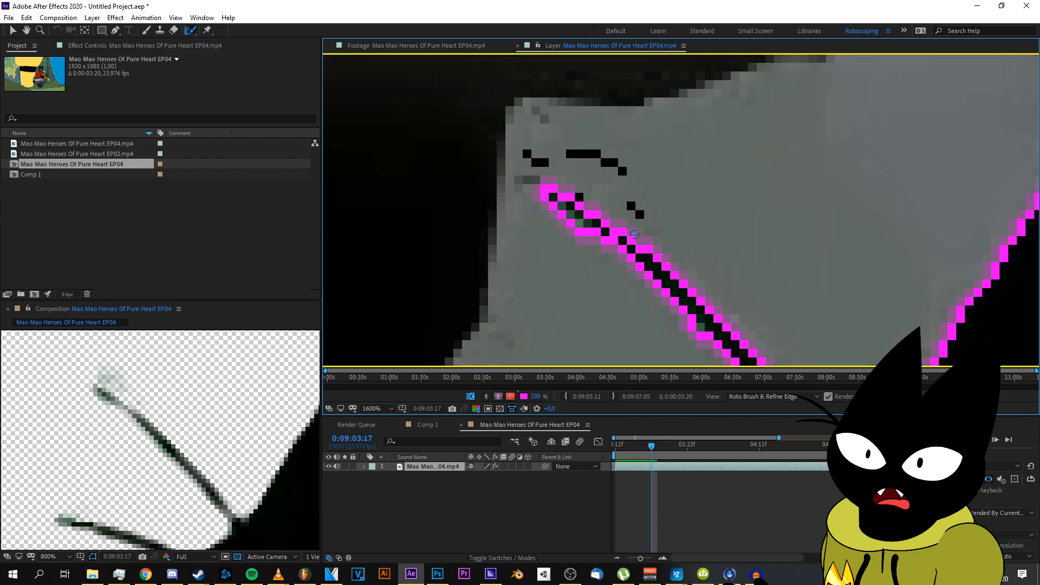
mouse_move(562, 169)
mouse_down()
mouse_move(672, 201)
mouse_move(625, 162)
mouse_move(542, 184)
mouse_move(520, 157)
mouse_move(563, 233)
mouse_move(520, 195)
mouse_move(704, 212)
mouse_move(715, 227)
mouse_up()
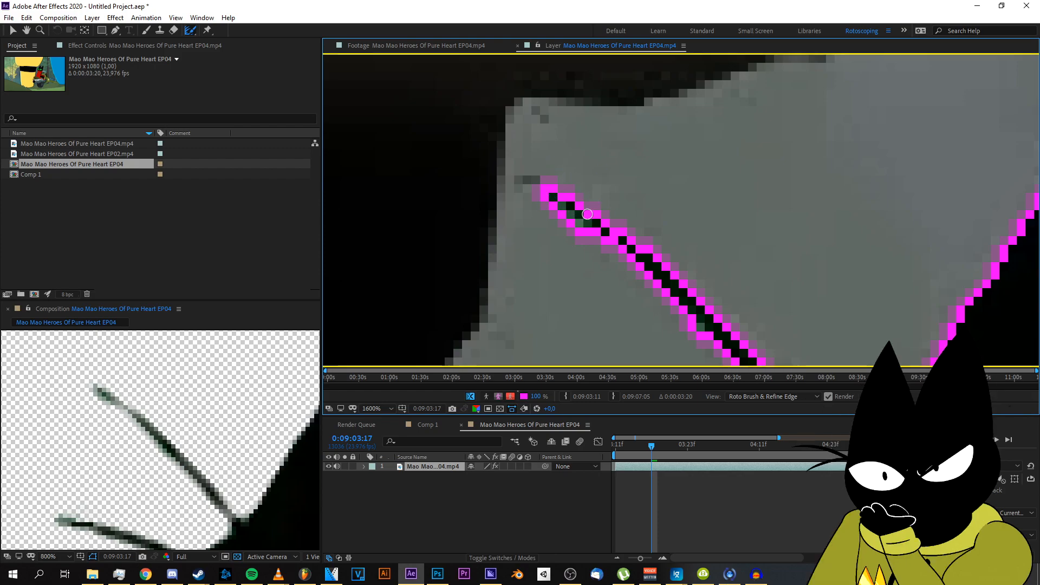
mouse_move(590, 210)
mouse_down()
mouse_move(543, 190)
mouse_move(709, 234)
mouse_up()
Paint along the upper whisker with Roto Brush to complete its selection at frame 0:09:03:17
scroll(599, 226, down, 1)
key(alt+w)
drag(601, 236, 690, 264)
scroll(615, 328, down, 2)
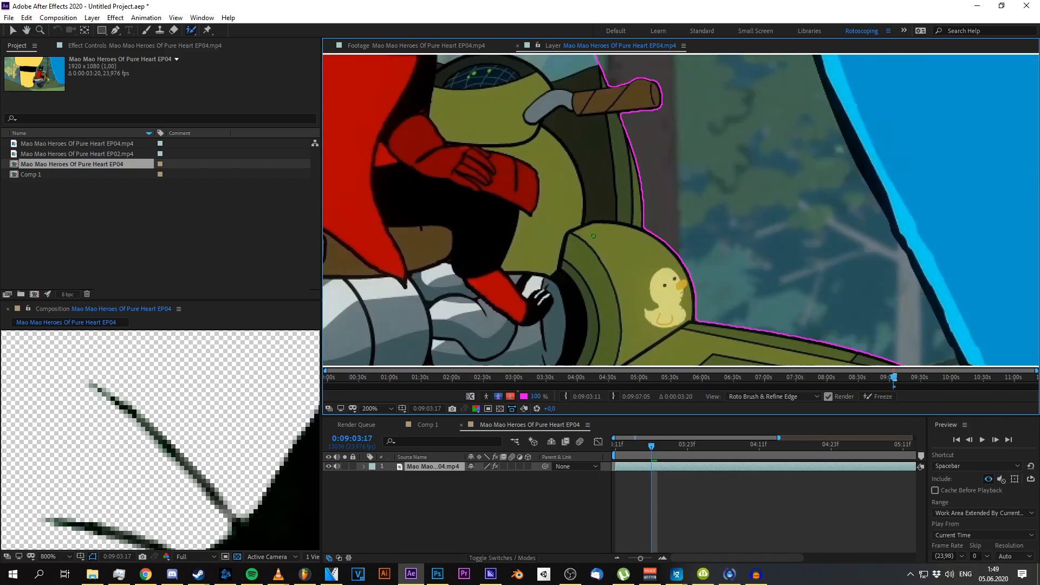
Advance to frame 0:09:03:18, paint along the whiskers and refine the edge at the upper whisker's tip
key(Page_Down)
scroll(583, 302, up, 3)
drag(580, 249, 755, 289)
drag(707, 190, 810, 268)
key(alt+w)
drag(634, 111, 724, 158)
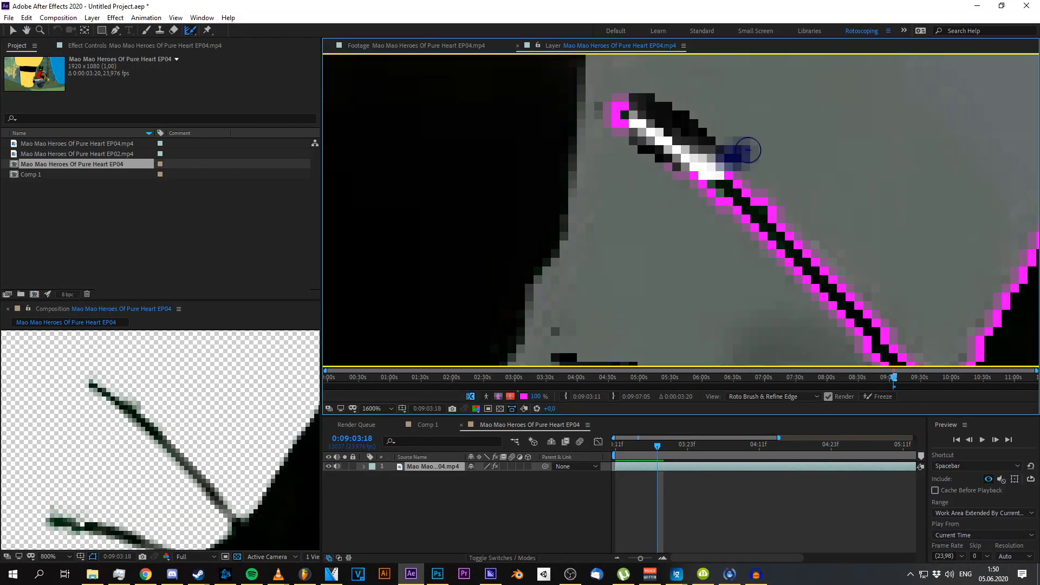
Touch up the remaining whisker selection with Roto Brush at frame 0:09:03:18
key(alt+w)
drag(764, 282, 774, 288)
scroll(704, 244, down, 2)
drag(476, 253, 597, 255)
scroll(602, 244, down, 2)
scroll(649, 185, down, 2)
Advance to frame 0:09:03:19 and paint along the lower and upper whiskers with Refine Edge
key(Page_Down)
scroll(474, 251, up, 6)
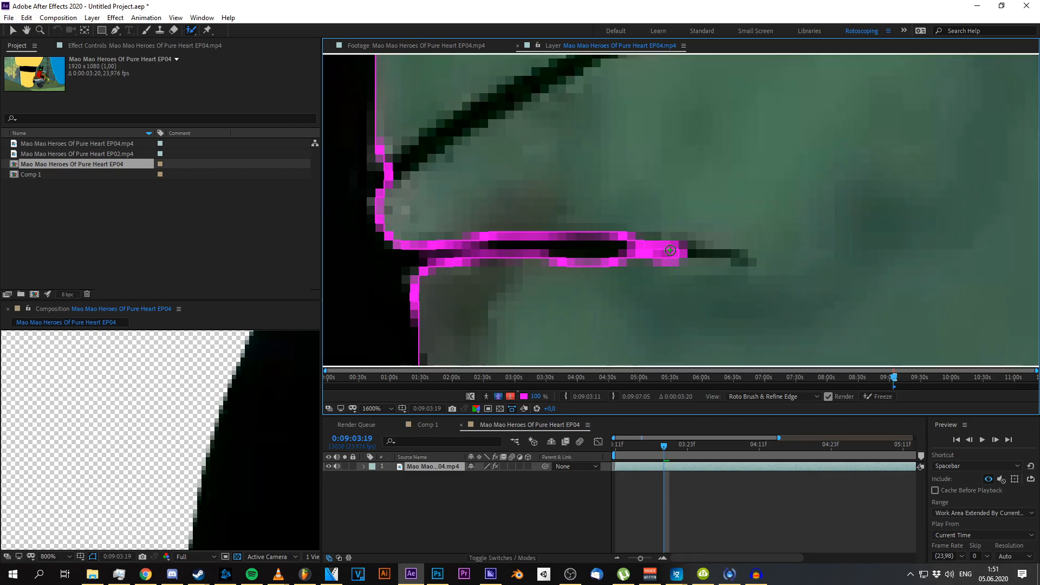
key(alt+w)
drag(659, 249, 747, 260)
scroll(163, 440, down, 2)
scroll(163, 440, up, 2)
drag(439, 338, 883, 149)
scroll(163, 440, down, 2)
key(alt+w)
scroll(695, 246, down, 3)
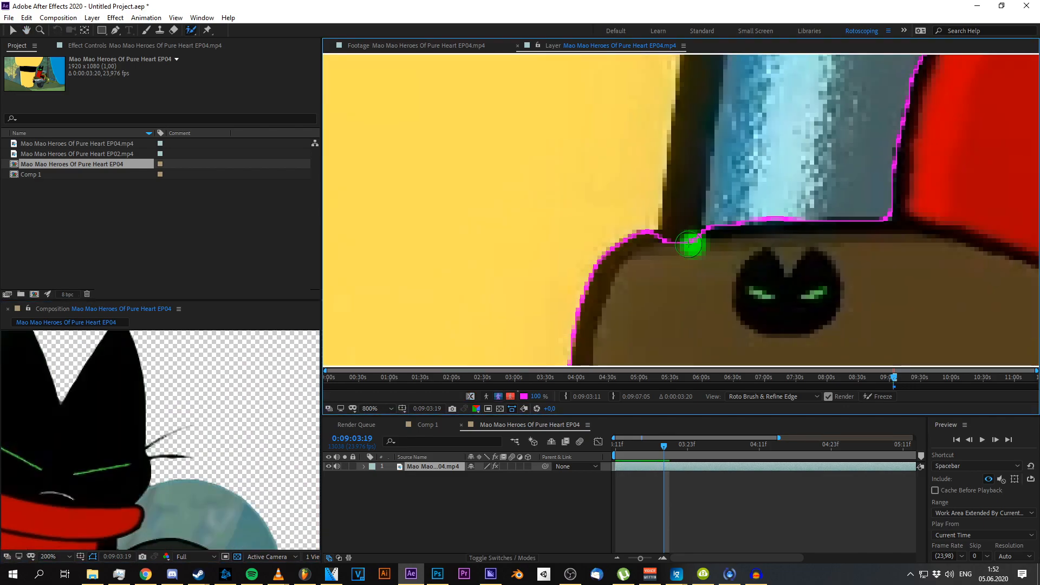
Touch up the Roto Brush selection along the top edge of the brown saddlebag at frame 0:09:03:19
drag(657, 311, 765, 303)
drag(704, 217, 718, 292)
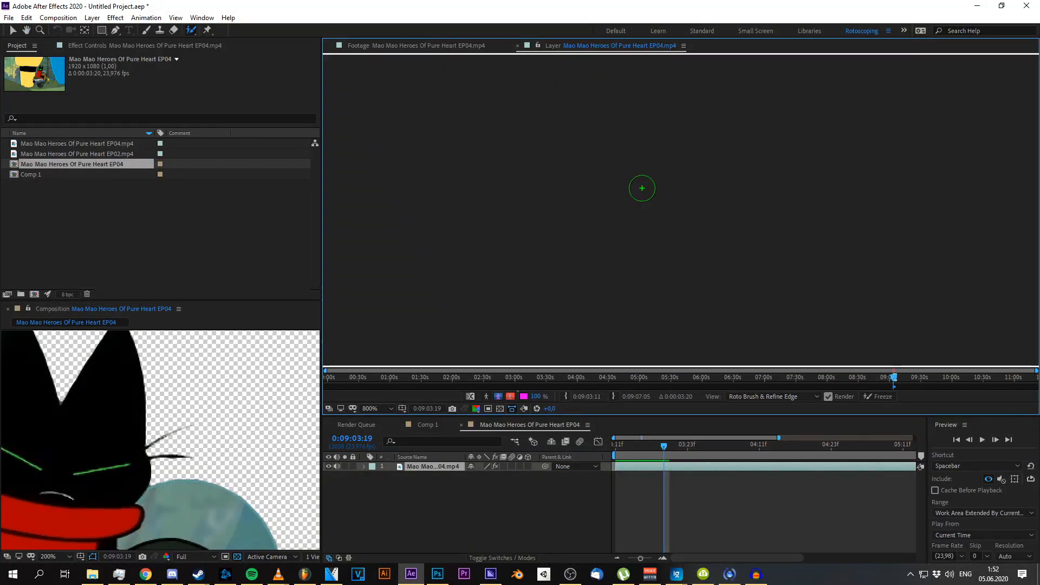
scroll(163, 440, down, 2)
scroll(162, 440, up, 4)
scroll(628, 217, up, 1)
alt+click(583, 196)
scroll(162, 440, down, 3)
scroll(713, 248, down, 3)
Advance to frame 0:09:03:20 and touch up the selection edge with a Roto Brush stroke
key(Page_Down)
scroll(608, 286, up, 3)
scroll(130, 440, up, 1)
drag(729, 313, 657, 320)
scroll(597, 319, down, 2)
Advance to frame 0:09:03:21 and paint along both whiskers with Refine Edge
key(Page_Down)
scroll(650, 279, up, 2)
key(alt+w)
scroll(650, 279, down, 1)
mouse_move(643, 233)
mouse_down()
mouse_move(787, 163)
mouse_move(876, 149)
mouse_up()
drag(590, 290, 768, 289)
scroll(733, 290, down, 3)
Touch up the selection edge around the cat and motorcycle with Roto Brush at frame 0:09:03:21
key(alt+w)
scroll(687, 222, up, 2)
click(687, 223)
mouse_move(610, 319)
mouse_down()
mouse_move(632, 213)
mouse_move(721, 303)
mouse_up()
scroll(162, 440, up, 1)
scroll(610, 267, up, 1)
click(573, 193)
scroll(574, 194, down, 3)
scroll(657, 237, up, 2)
mouse_move(537, 264)
mouse_down()
mouse_move(625, 237)
mouse_move(601, 281)
mouse_up()
scroll(625, 237, down, 2)
scroll(623, 204, up, 2)
scroll(622, 204, down, 2)
scroll(804, 257, up, 2)
Advance to frame 0:09:03:22 and correct the selection edge with two Roto Brush strokes
key(Page_Down)
scroll(658, 277, up, 2)
drag(676, 276, 662, 217)
drag(497, 258, 559, 289)
scroll(558, 288, down, 4)
Advance to frame 0:09:03:23 and touch up the selection edge around the rear fender and engine
key(Page_Down)
scroll(452, 268, up, 4)
drag(718, 211, 672, 222)
scroll(677, 222, down, 1)
drag(802, 227, 624, 195)
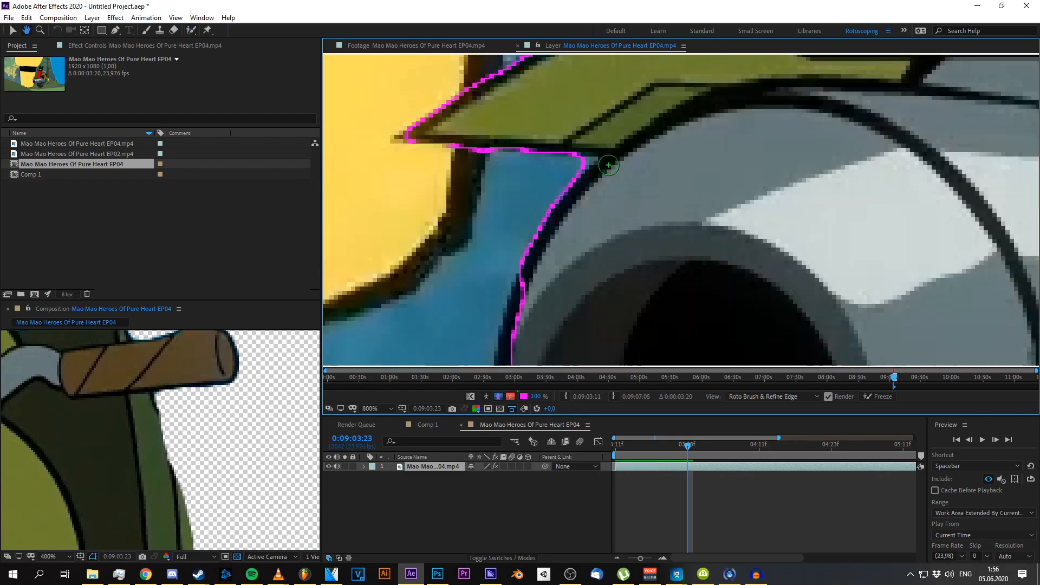
scroll(625, 196, down, 2)
drag(668, 268, 610, 301)
Paint along both whiskers with Refine Edge at frame 0:09:03:23
key(alt+w)
scroll(626, 213, up, 2)
drag(591, 220, 821, 117)
drag(615, 267, 805, 261)
Reopen the clip's layer view and touch up the selection edge with Roto Brush at frame 0:09:03:23
click(517, 46)
double_click(435, 467)
key(alt+w)
scroll(681, 246, down, 2)
drag(669, 136, 729, 325)
scroll(738, 284, down, 2)
mouse_move(683, 282)
mouse_down()
mouse_move(655, 61)
mouse_move(705, 347)
mouse_up()
Advance to frame 0:09:04:00 and correct the selection edge with two Roto Brush strokes
key(Page_Down)
scroll(691, 184, up, 3)
drag(641, 176, 628, 206)
scroll(628, 206, down, 4)
scroll(687, 216, up, 3)
scroll(650, 260, down, 2)
scroll(635, 297, up, 3)
drag(683, 287, 634, 296)
scroll(635, 296, down, 4)
Step frame by frame to 0:09:04:03 and examine the selection edge beside the cat's ear
key(Page_Down)
key(Page_Down)
scroll(795, 275, up, 2)
scroll(645, 251, down, 2)
key(Page_Down)
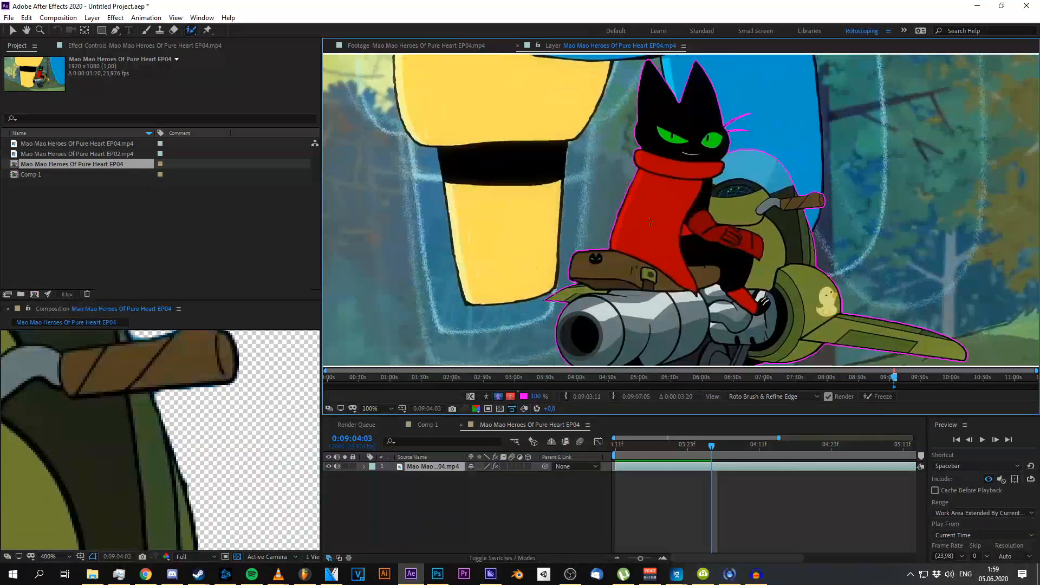
scroll(639, 290, down, 2)
scroll(677, 255, up, 4)
scroll(710, 224, down, 2)
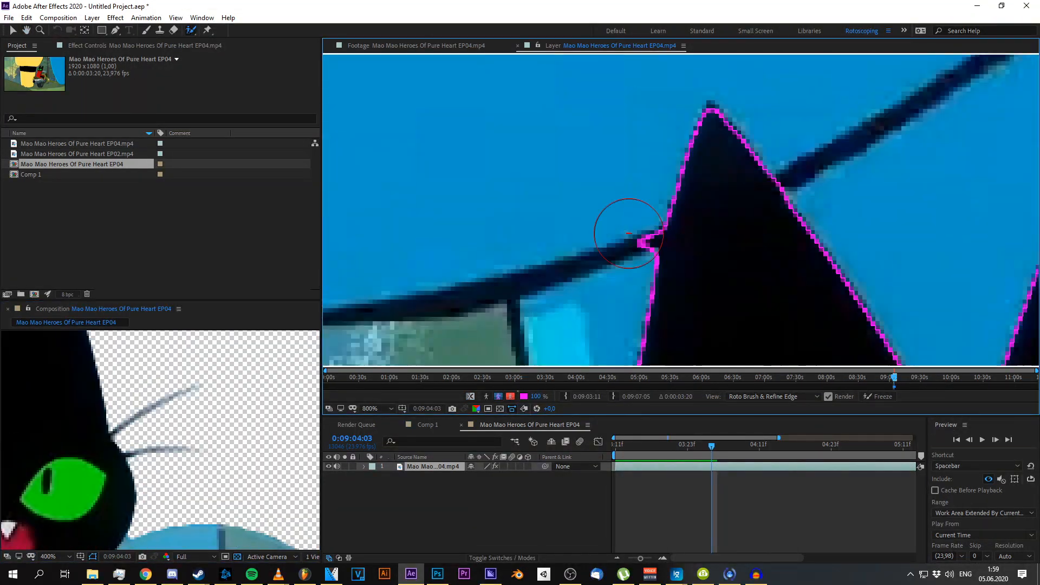
scroll(709, 224, down, 3)
Step frame by frame to 0:09:04:07 and check the selection around the cat and motorcycle
key(Page_Down)
key(Page_Down)
key(Page_Down)
key(Page_Down)
scroll(662, 227, up, 3)
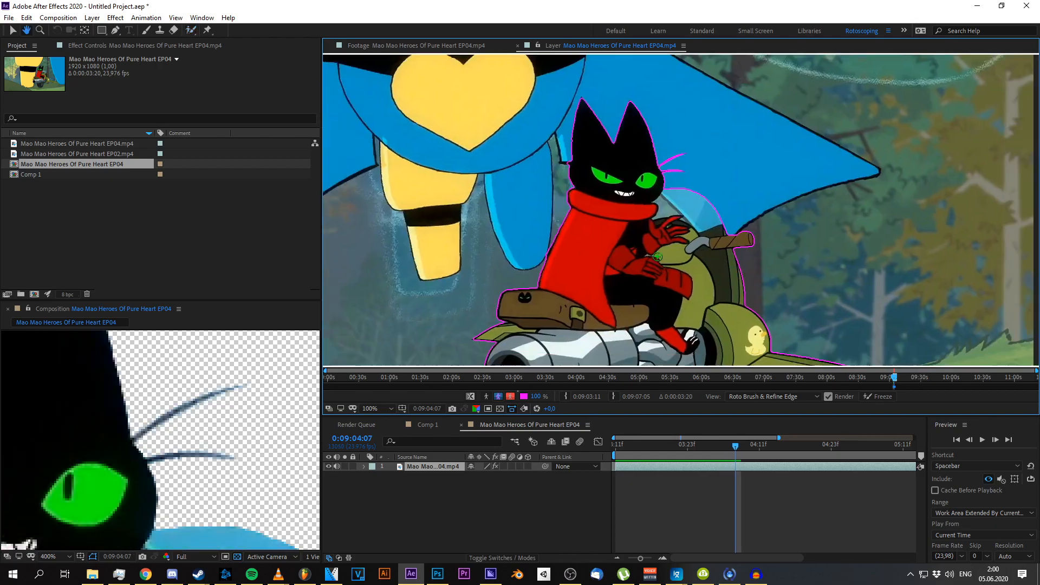
scroll(662, 227, up, 3)
scroll(704, 238, down, 3)
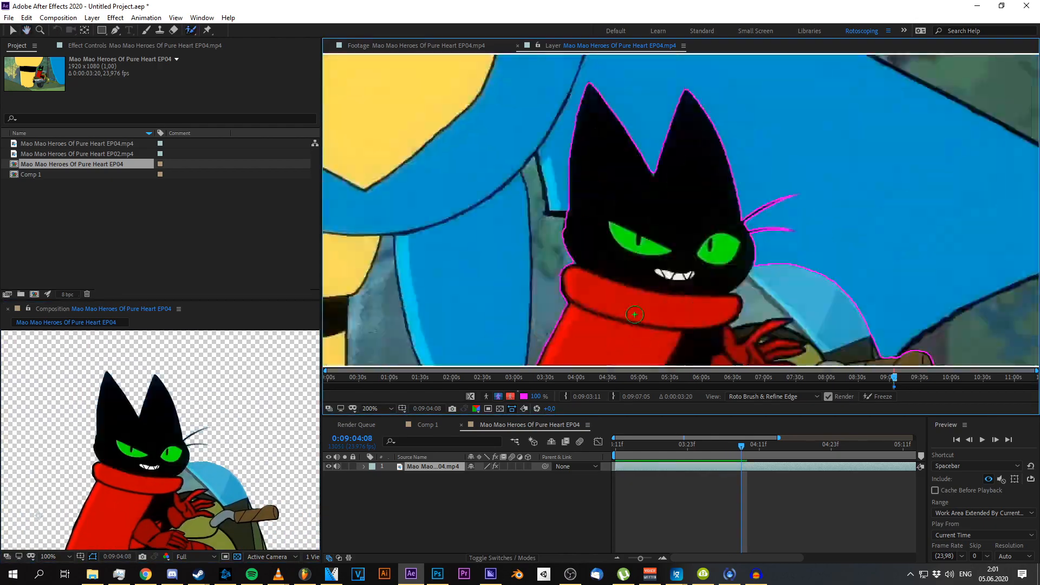
Advance to frame 0:09:04:09 and paint over the glass dome beside the raised hand to restore its selection
key(Page_Down)
key(Page_Down)
scroll(636, 244, up, 2)
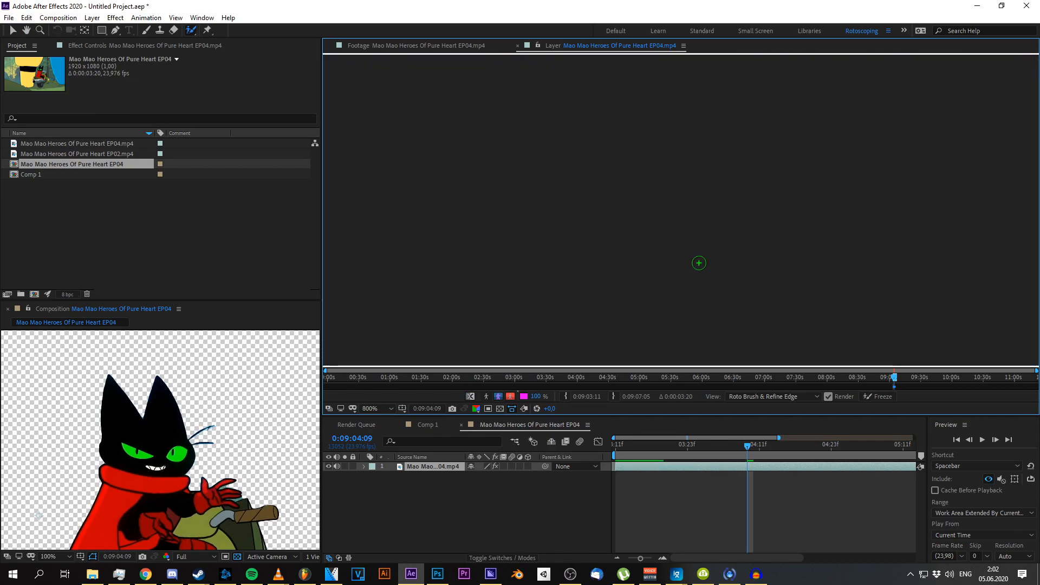
scroll(623, 248, down, 1)
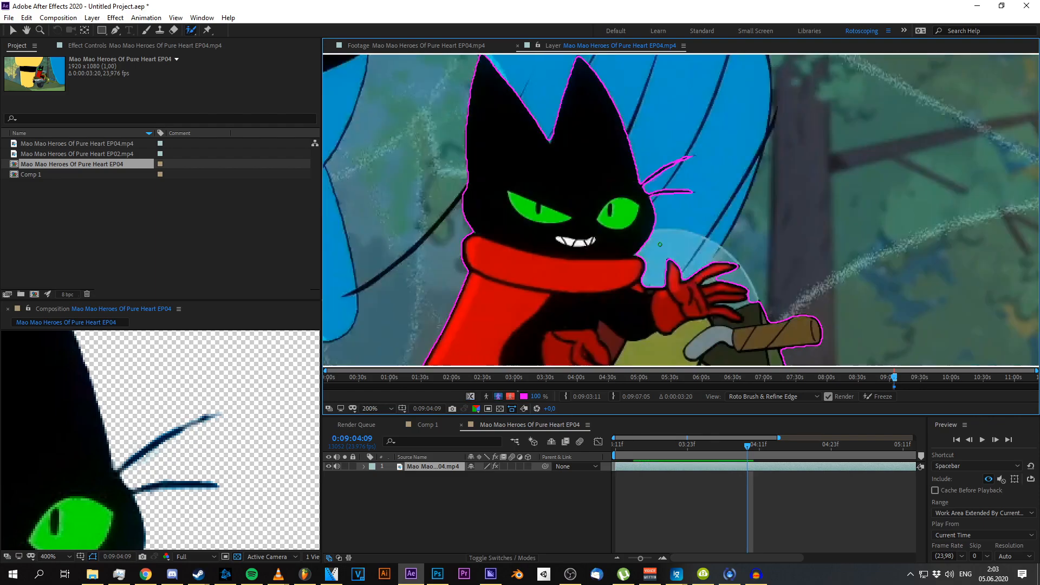
drag(660, 245, 763, 117)
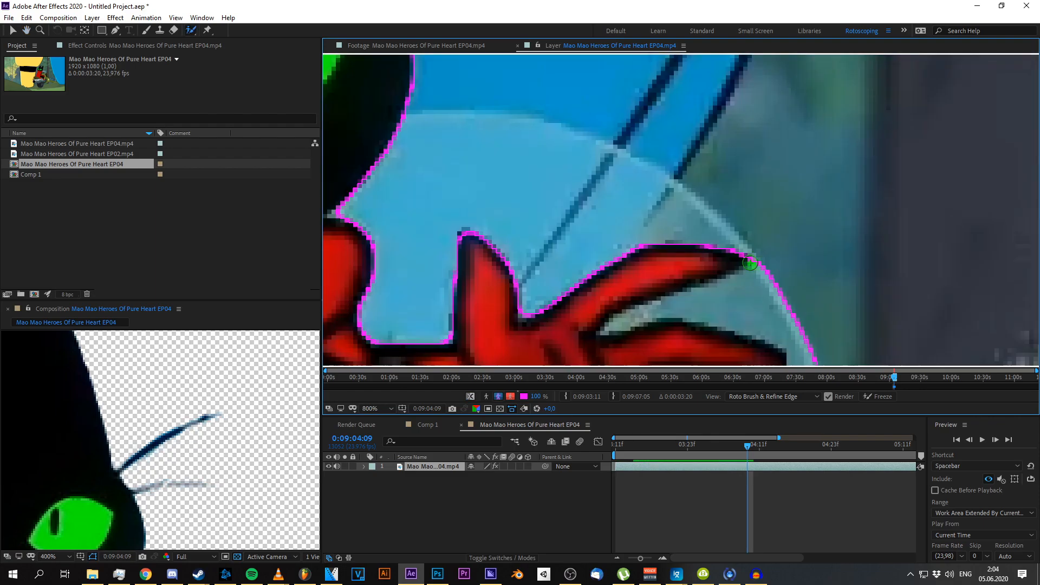
scroll(735, 215, up, 3)
Advance to frame 0:09:04:10 and paint over the unselected ends of the upper whisker and along the lower whisker
key(Page_Down)
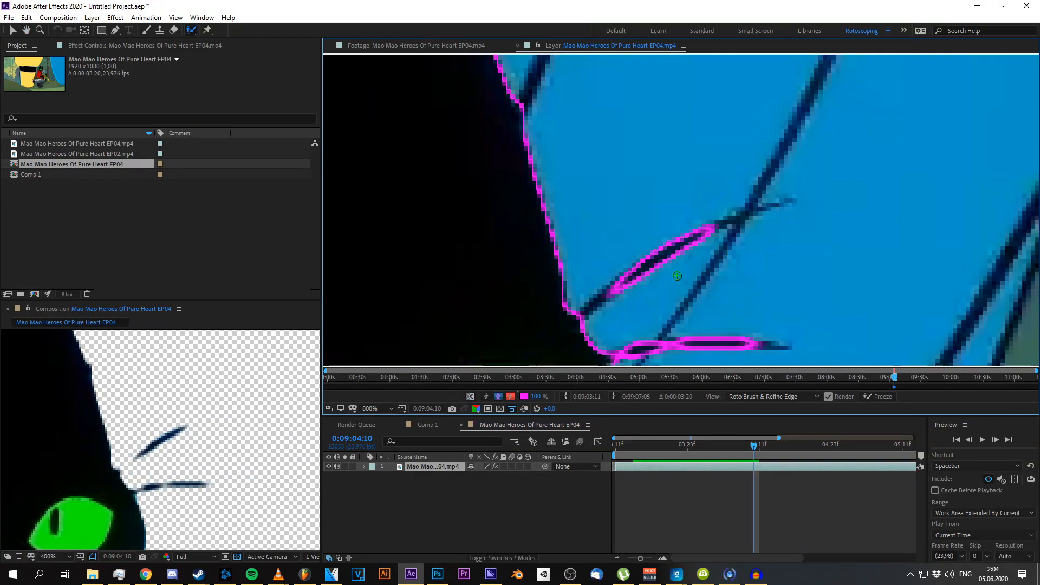
drag(582, 309, 609, 288)
drag(710, 227, 766, 202)
scroll(767, 202, up, 1)
drag(655, 289, 695, 295)
scroll(695, 295, down, 3)
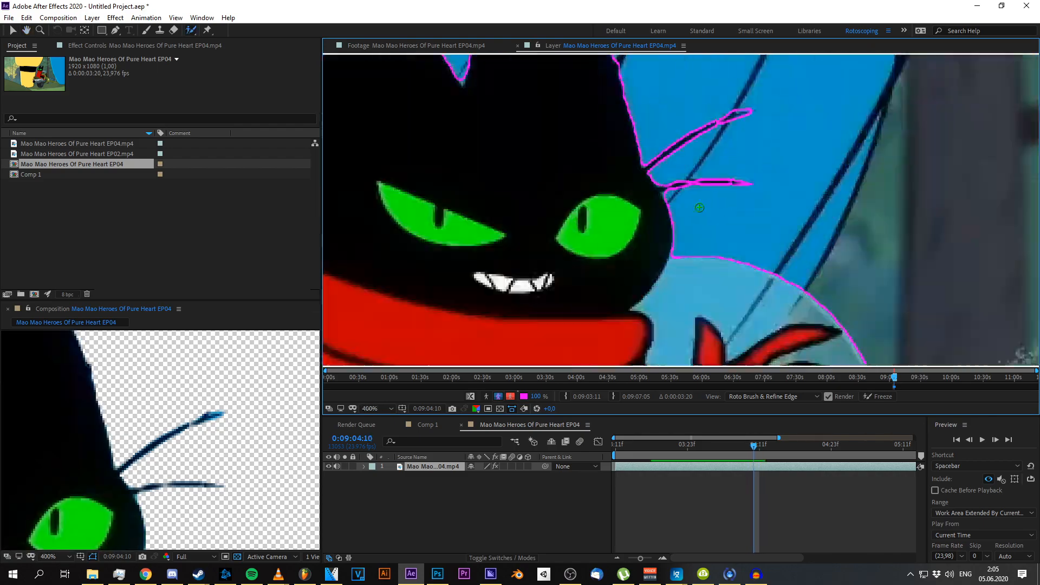
Advance to frame 0:09:04:11 and touch up the whisker selection with Roto Brush strokes
key(Page_Down)
scroll(763, 103, up, 2)
drag(675, 212, 792, 177)
drag(724, 171, 725, 225)
Advance to frame 0:09:04:12 and paint over the unselected tip of the upper whisker with Roto Brush
key(Page_Down)
scroll(703, 103, up, 3)
drag(706, 185, 771, 167)
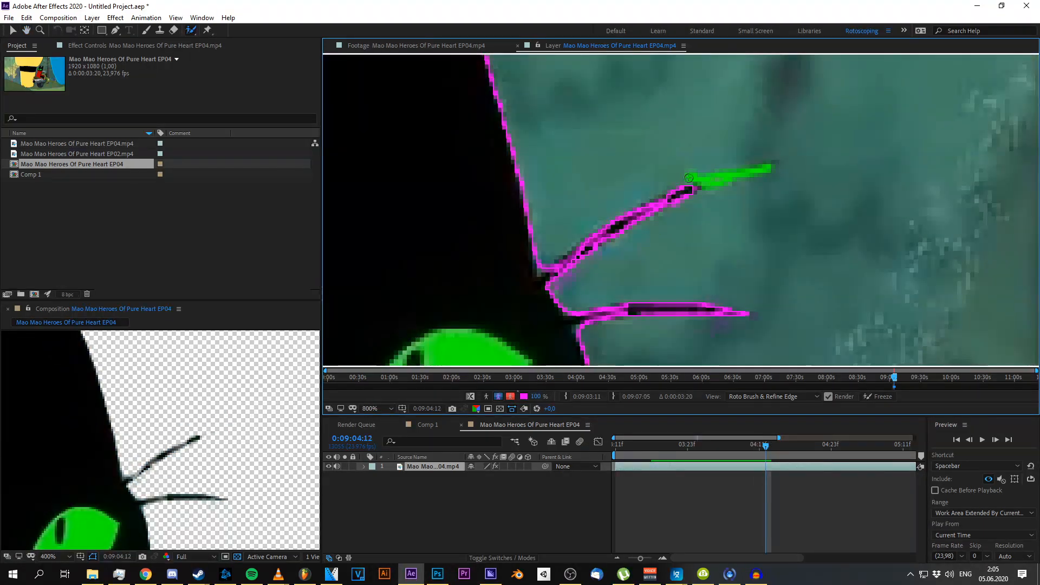
scroll(764, 132, down, 3)
Advance one frame and add both whiskers to the selection with Roto Brush strokes
key(Page_Down)
scroll(700, 108, up, 3)
scroll(780, 141, up, 1)
drag(596, 222, 750, 160)
mouse_move(642, 233)
mouse_down()
mouse_move(718, 211)
mouse_move(785, 214)
mouse_up()
Soften the selection along the upper and lower whiskers with Refine Edge strokes
scroll(785, 214, down, 1)
key(alt+w)
drag(704, 109, 690, 218)
mouse_move(718, 157)
mouse_down()
mouse_move(640, 191)
mouse_move(521, 287)
mouse_up()
mouse_move(558, 326)
mouse_down()
mouse_move(653, 304)
mouse_move(742, 306)
mouse_up()
scroll(747, 260, down, 3)
key(alt+w)
Step frame by frame to 0:09:05:07 and check the selection around the cat's head, whiskers and glass dome
key(Page_Down)
key(Page_Down)
key(Page_Down)
key(Page_Down)
key(Page_Down)
key(Page_Down)
scroll(723, 244, up, 2)
scroll(704, 271, down, 1)
key(Page_Down)
key(Page_Down)
key(Page_Down)
key(Page_Down)
key(Page_Down)
key(Page_Down)
key(Page_Down)
key(Page_Down)
key(Page_Down)
key(Page_Down)
key(Page_Down)
key(Page_Down)
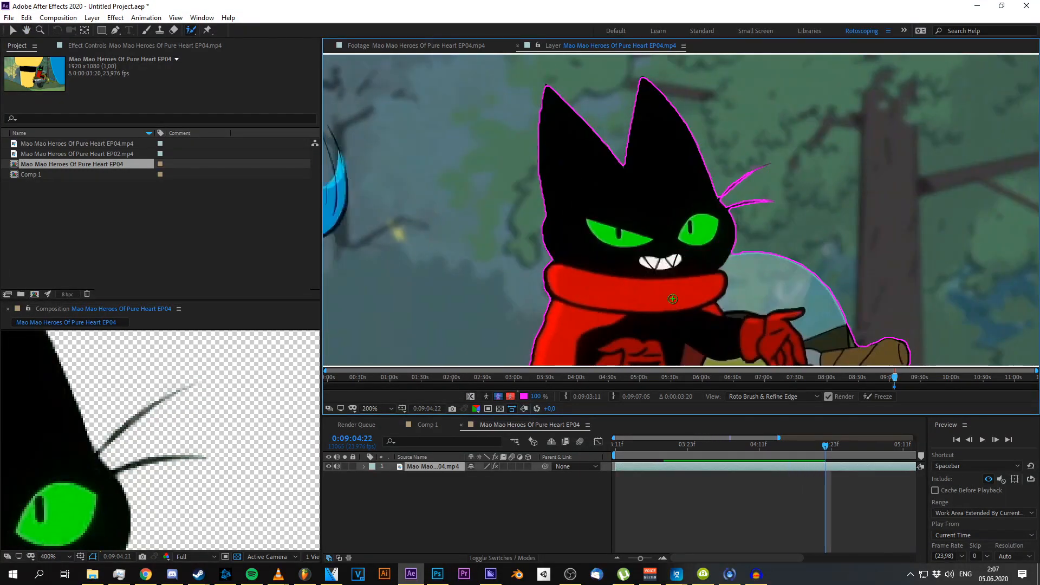
key(Page_Down)
key(Page_Down)
key(Page_Down)
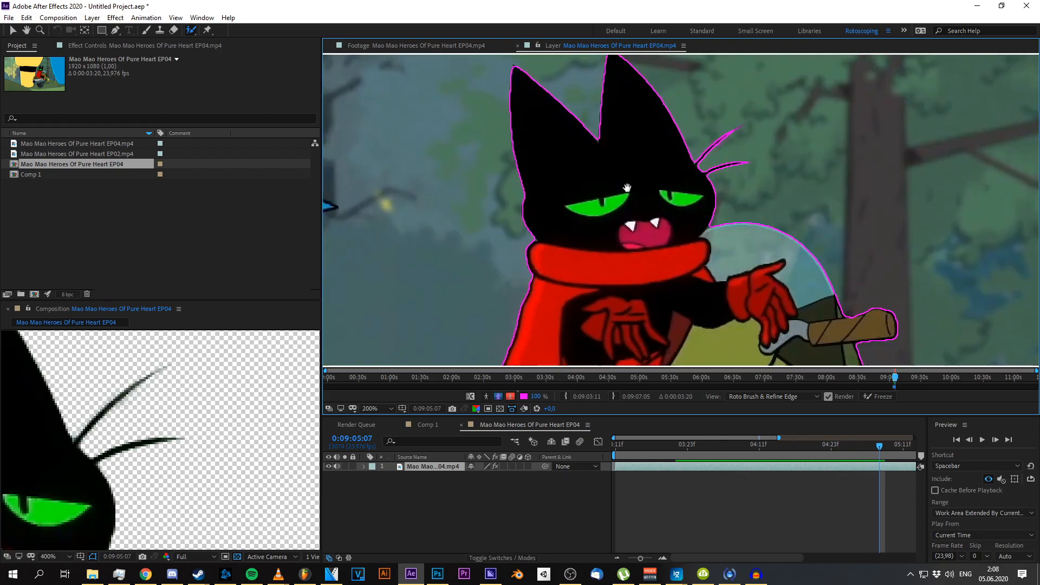
Keep stepping through the frames to 0:09:05:16 and check the whisker selection up close
scroll(718, 191, up, 4)
scroll(711, 262, down, 6)
key(Page_Down)
key(Page_Down)
key(Page_Down)
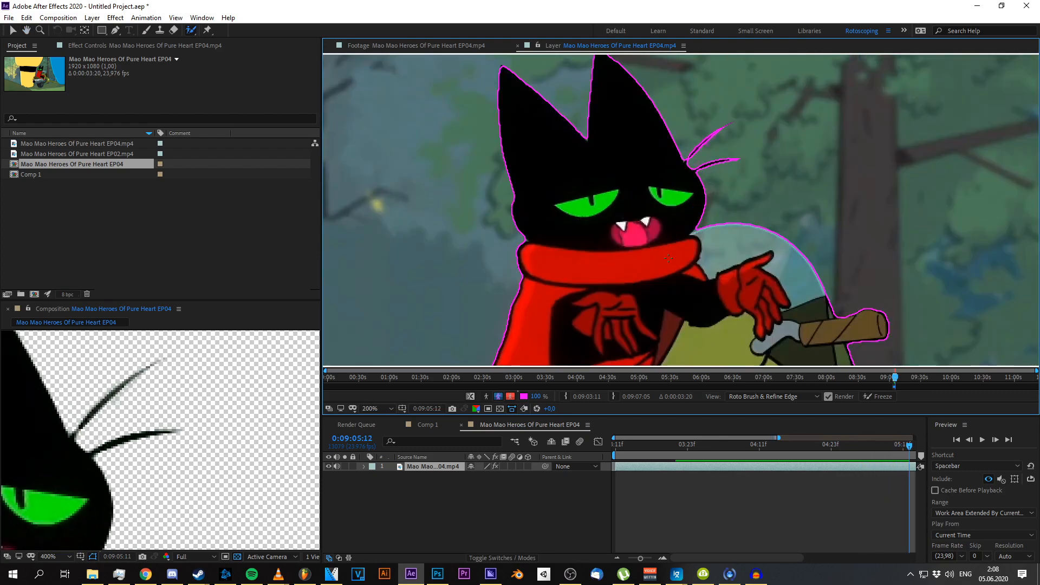
scroll(650, 217, up, 6)
scroll(623, 226, down, 5)
key(Page_Down)
key(Page_Down)
scroll(641, 217, up, 4)
key(alt+w)
scroll(677, 201, down, 2)
key(Page_Down)
key(Page_Down)
key(Page_Down)
key(Page_Down)
key(Page_Down)
key(Page_Down)
key(Page_Down)
key(Page_Down)
key(Page_Down)
key(Page_Down)
key(Page_Down)
key(Page_Down)
key(Page_Down)
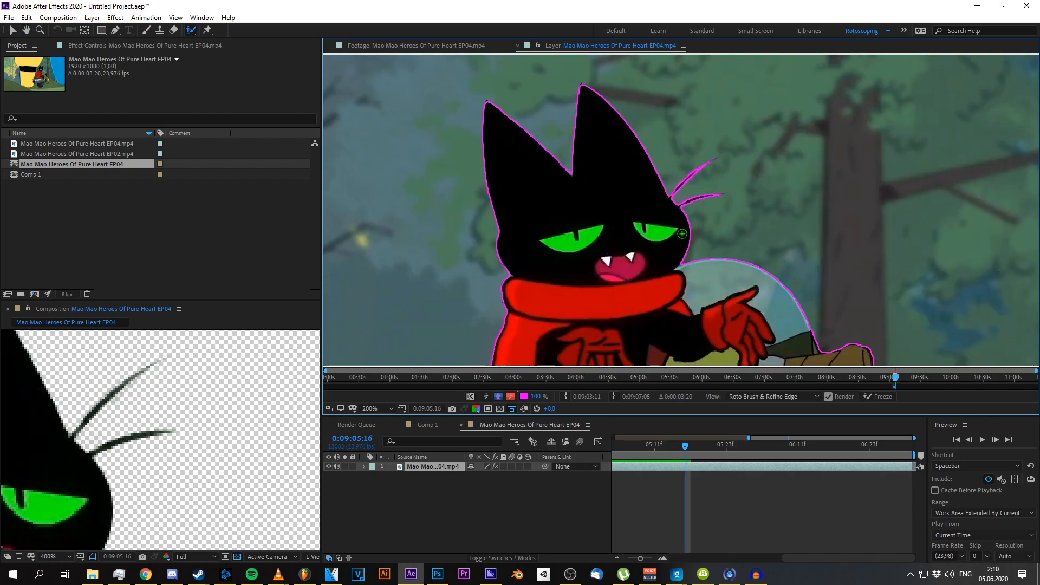
Go to frame 0:09:06:03 and brush over both whiskers with Refine Edge
key(Page_Up)
scroll(728, 196, up, 2)
key(alt+w)
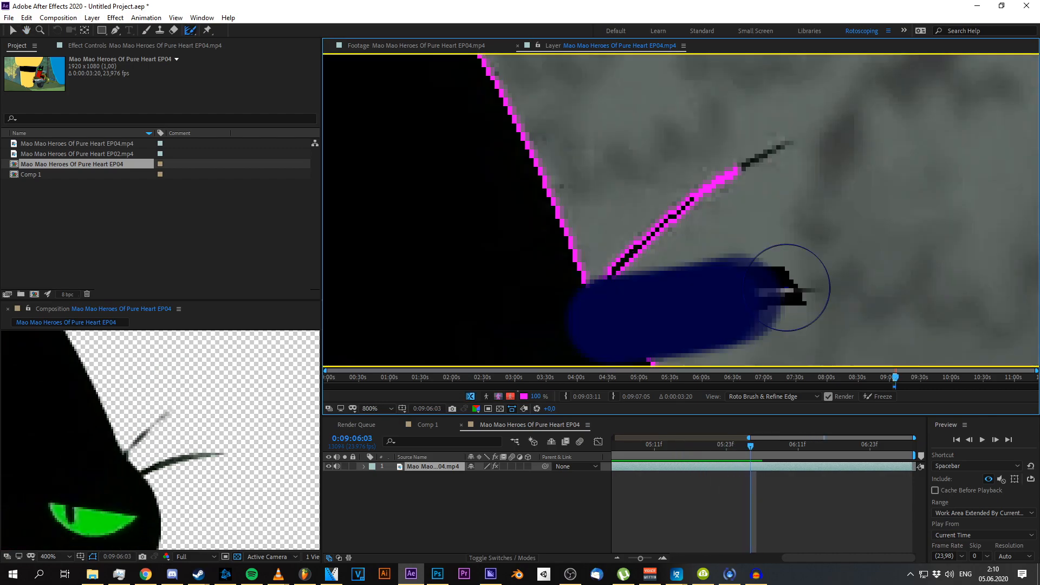
drag(608, 233, 782, 97)
drag(633, 285, 820, 252)
Advance to frame 0:09:06:05 and add the palm of the raised red hand with a Roto Brush stroke
key(Page_Down)
key(Page_Down)
scroll(612, 173, up, 1)
key(alt+w)
mouse_move(599, 280)
mouse_down()
mouse_move(696, 251)
mouse_move(669, 189)
mouse_up()
key(ctrl+z)
scroll(636, 504, up, 5)
click(364, 466)
key(alt+w)
scroll(839, 325, up, 1)
drag(558, 303, 699, 344)
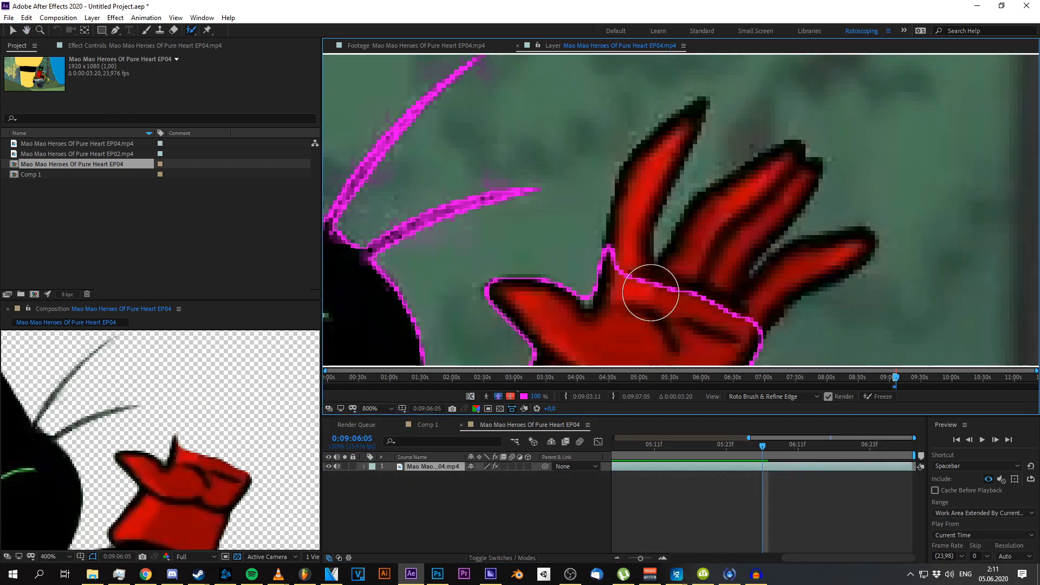
Add the fingers of the raised red hand to the selection with Roto Brush strokes
drag(674, 163, 829, 241)
scroll(850, 269, up, 1)
drag(732, 260, 822, 212)
scroll(822, 212, down, 1)
drag(460, 204, 655, 321)
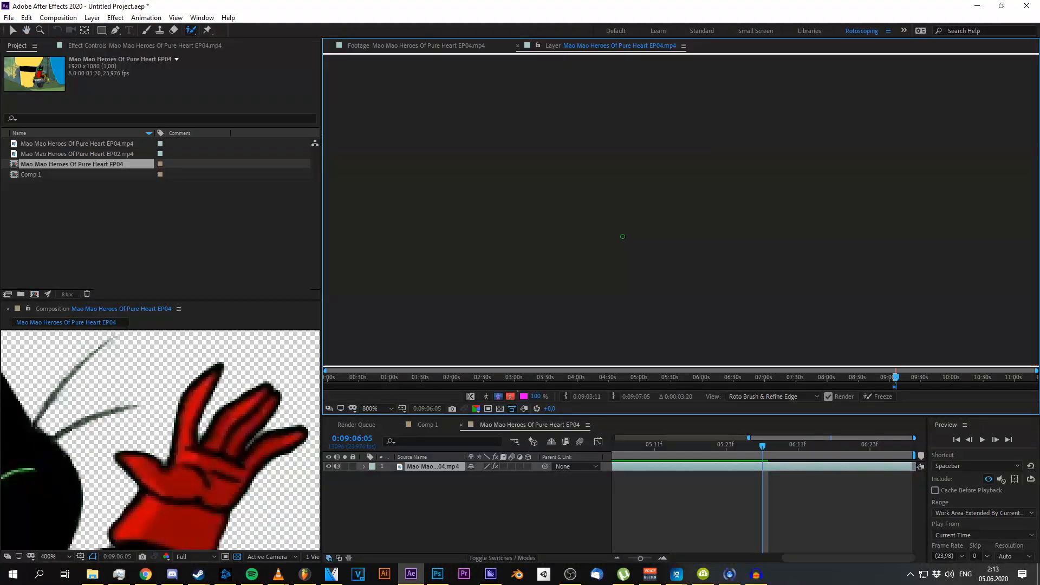
Review the neighbouring frames, go to 0:09:06:07 and paint over the unselected area beside the cat's face
key(Page_Up)
key(Page_Up)
scroll(572, 264, up, 2)
key(Page_Down)
key(Page_Down)
key(Page_Down)
key(Page_Down)
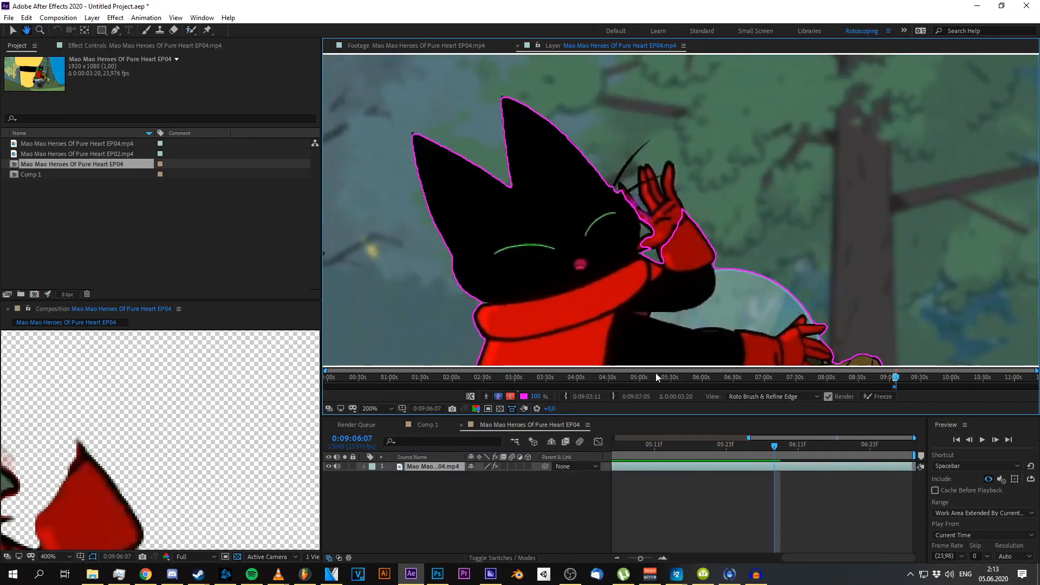
scroll(619, 60, up, 1)
drag(728, 100, 577, 286)
drag(185, 434, 337, 467)
Brush over the whiskers and the raised hand's fingers to clean up their selection edges
key(alt+w)
mouse_move(591, 216)
mouse_down()
mouse_move(698, 303)
mouse_move(746, 122)
mouse_up()
scroll(780, 152, up, 1)
drag(726, 303, 728, 209)
drag(680, 324, 556, 108)
drag(650, 174, 653, 228)
mouse_move(698, 289)
mouse_down()
mouse_move(671, 190)
mouse_move(649, 201)
mouse_up()
scroll(76, 484, up, 2)
scroll(655, 142, down, 1)
drag(234, 401, 168, 467)
scroll(167, 466, down, 1)
scroll(814, 153, down, 2)
Advance to frame 0:09:06:08 and brush short Refine Edge strokes along the upper whisker beside the raised hand
key(Page_Down)
scroll(682, 217, up, 1)
scroll(618, 266, up, 1)
key(alt+w)
drag(749, 166, 721, 196)
drag(702, 218, 670, 247)
drag(657, 266, 626, 302)
mouse_move(651, 282)
mouse_down()
mouse_move(681, 211)
mouse_move(634, 261)
mouse_up()
scroll(655, 162, down, 3)
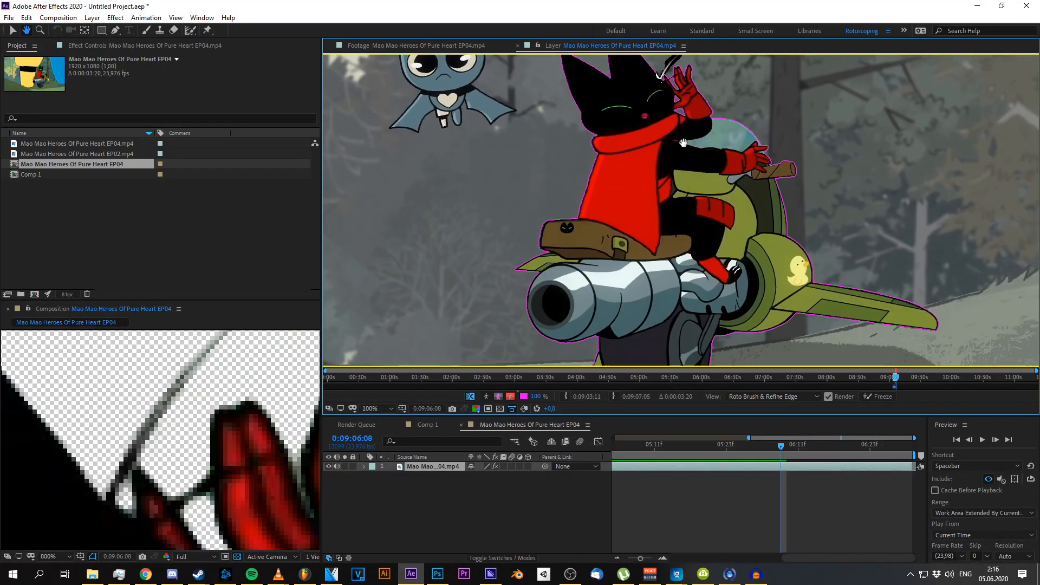
Advance one more frame and brush Refine Edge strokes along the upper and lower whiskers
key(Page_Down)
key(alt+w)
scroll(623, 141, up, 3)
scroll(159, 439, down, 1)
scroll(650, 211, up, 1)
scroll(635, 214, down, 2)
scroll(590, 195, up, 1)
key(alt+w)
drag(583, 303, 701, 123)
drag(639, 320, 777, 251)
drag(583, 293, 715, 99)
scroll(645, 163, down, 3)
Advance several frames and refine the edges of both whiskers again with Refine Edge
key(alt+w)
key(Page_Down)
key(Page_Down)
key(Page_Down)
key(Page_Down)
scroll(658, 130, up, 2)
key(alt+w)
drag(612, 266, 679, 172)
drag(634, 281, 715, 240)
scroll(688, 217, down, 1)
key(alt+w)
Step frame by frame to 0:09:07:02 and check the selection around the cat's head and whiskers
key(Page_Down)
key(Page_Down)
key(Page_Down)
key(Page_Down)
key(Page_Down)
key(Page_Down)
key(Page_Down)
key(Page_Down)
key(Page_Down)
key(Page_Down)
key(Page_Down)
key(Page_Down)
key(Page_Down)
key(Page_Down)
key(Page_Down)
key(Page_Down)
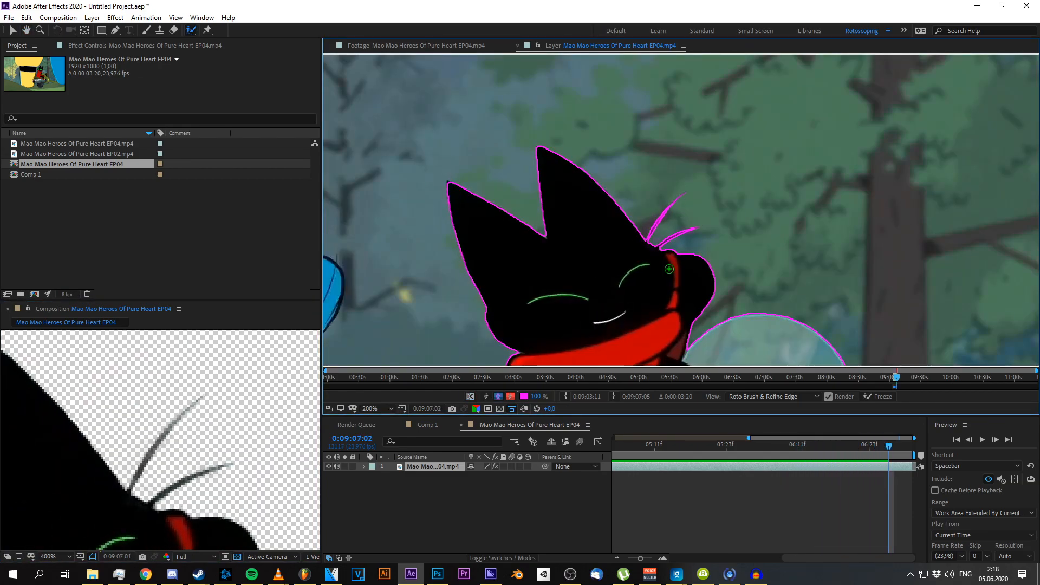
Return the playhead to the start of the rotoscoped clip at 0:09:03:11
scroll(674, 210, down, 1)
drag(813, 558, 677, 558)
click(616, 445)
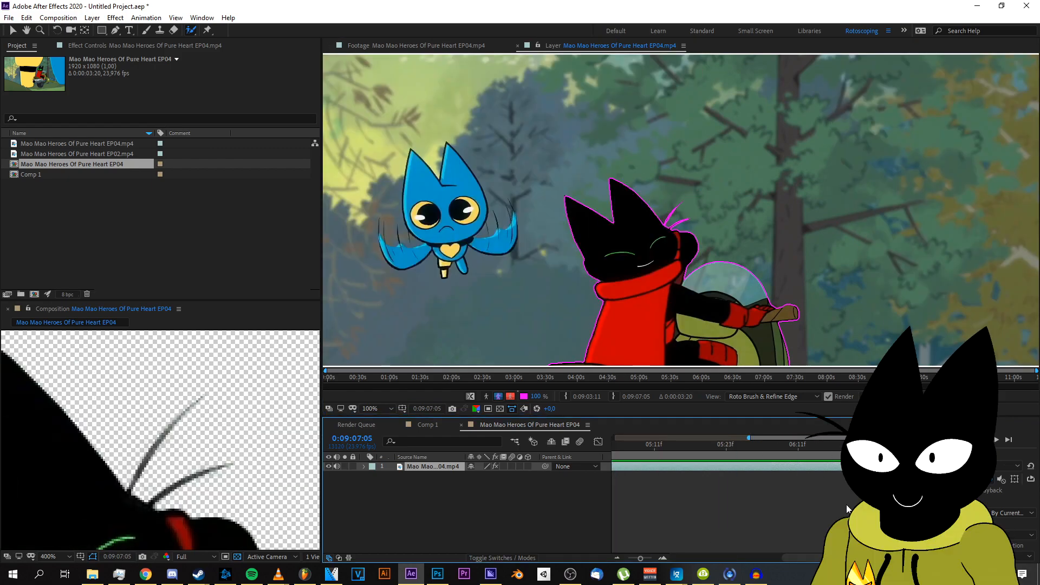
drag(802, 558, 696, 555)
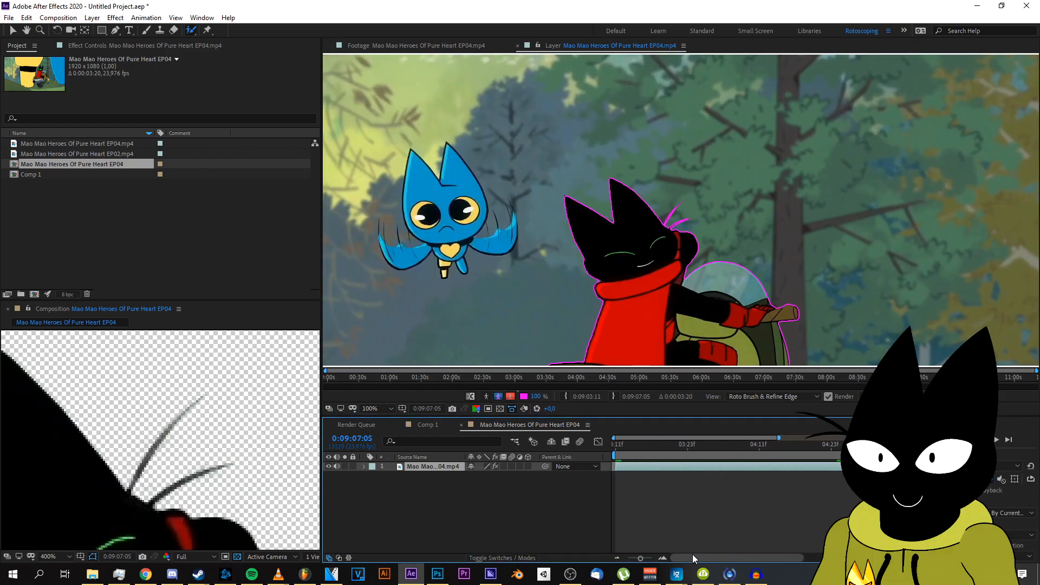
click(621, 452)
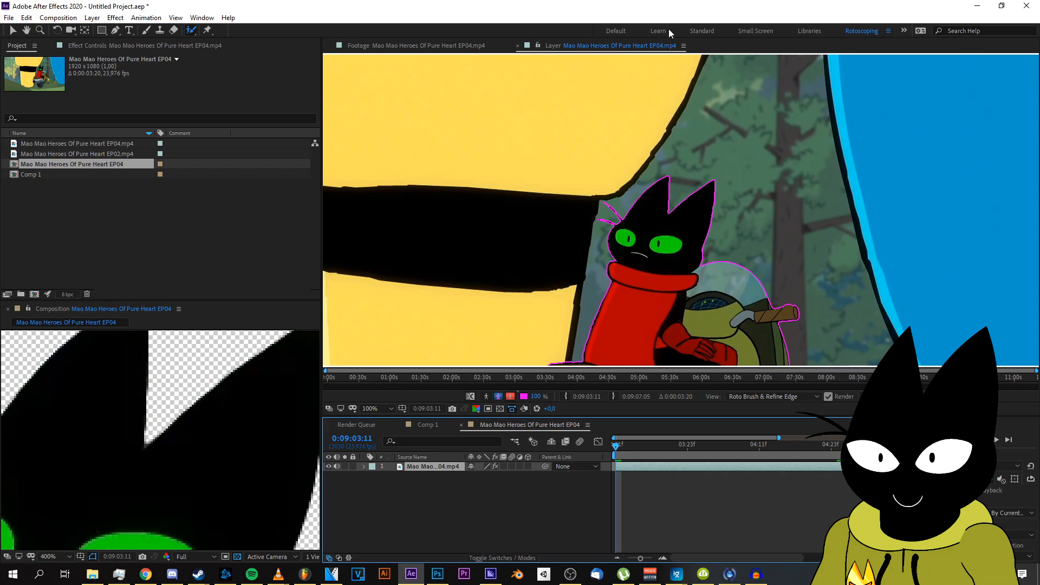
Switch to the Default workspace and show the composition with the cutout cat and motorcycle in view
click(612, 31)
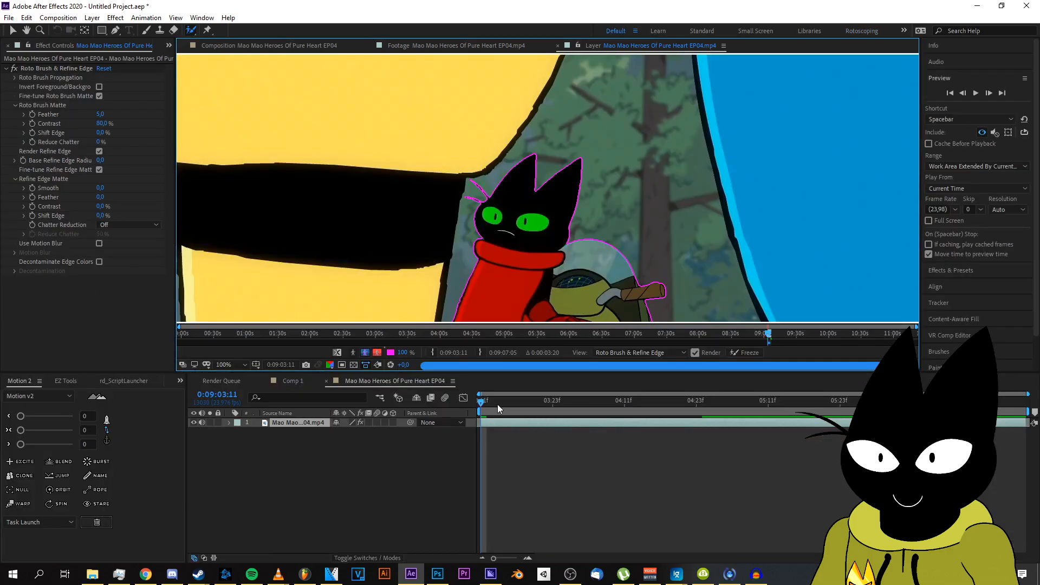
click(238, 46)
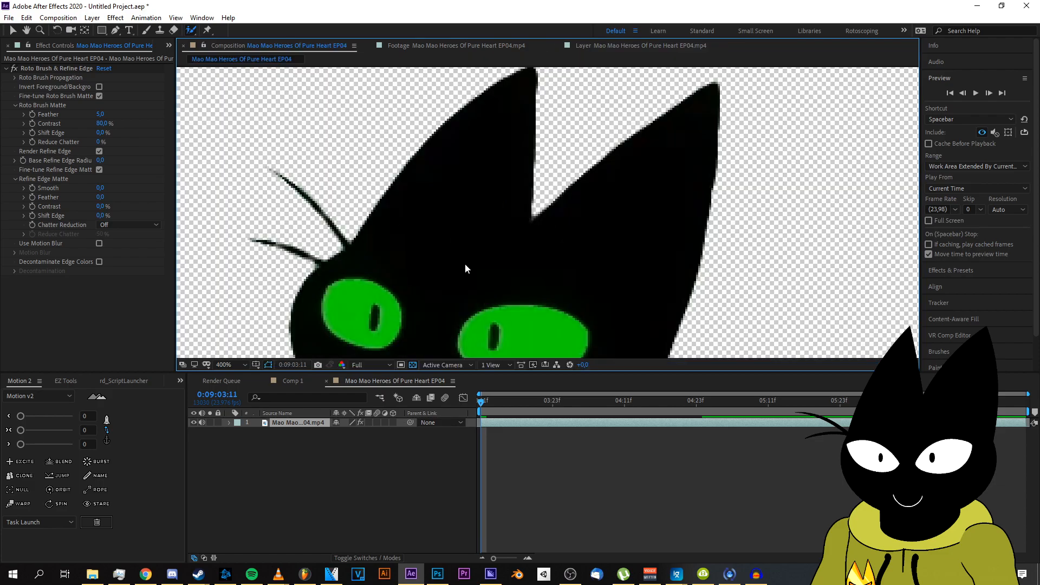
scroll(465, 269, down, 5)
drag(535, 197, 527, 240)
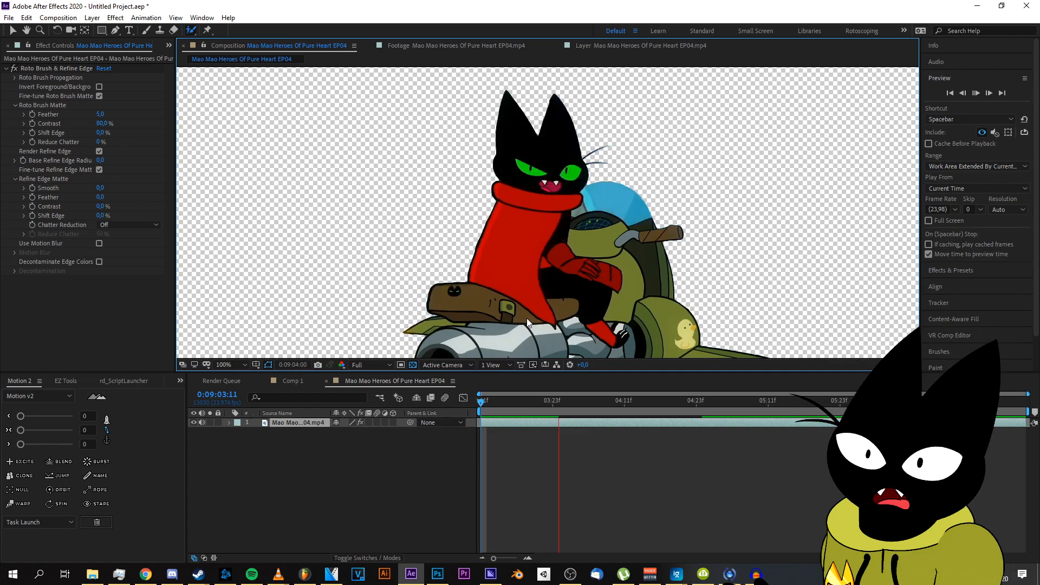
Play and scrub through the composition to check the cat and motorcycle cutout, returning to the first frame
key(space)
drag(574, 402, 655, 414)
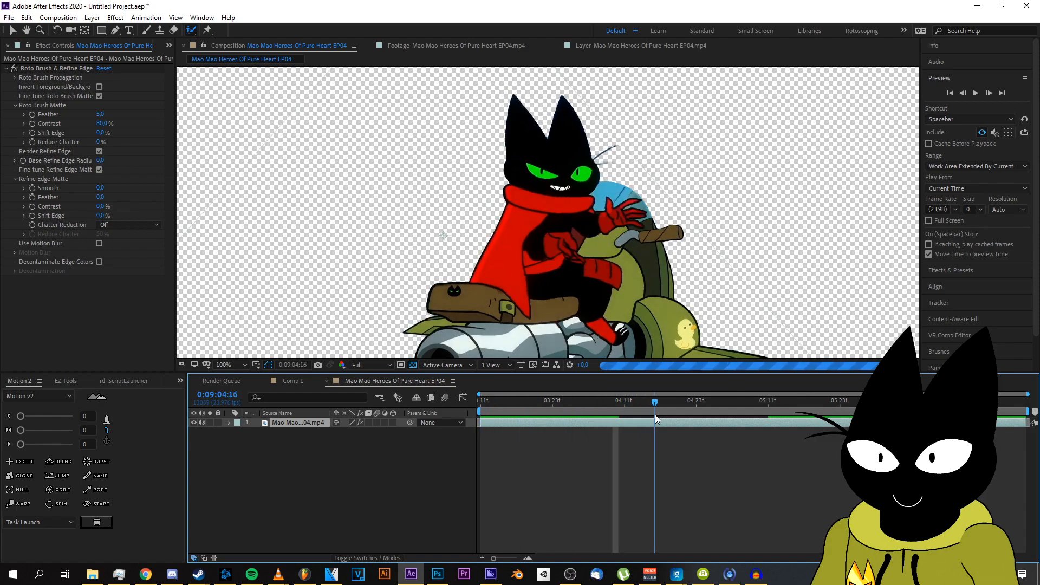
click(611, 406)
drag(611, 409, 481, 407)
scroll(574, 300, down, 2)
mouse_move(574, 301)
mouse_down()
mouse_move(612, 280)
mouse_move(582, 287)
mouse_move(580, 333)
mouse_move(600, 288)
mouse_up()
scroll(578, 298, up, 1)
scroll(599, 297, down, 2)
scroll(596, 302, up, 2)
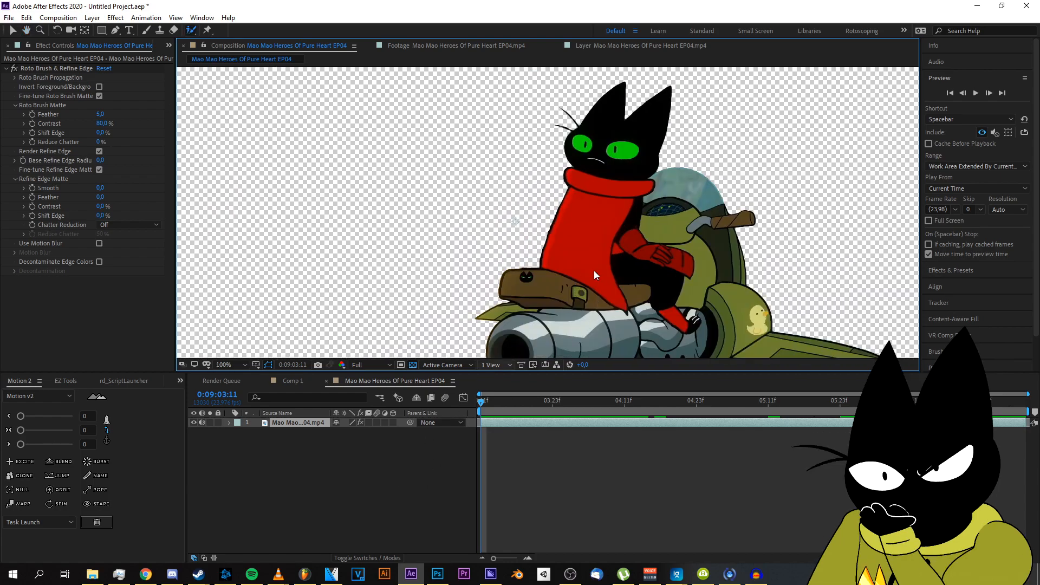
scroll(556, 267, down, 1)
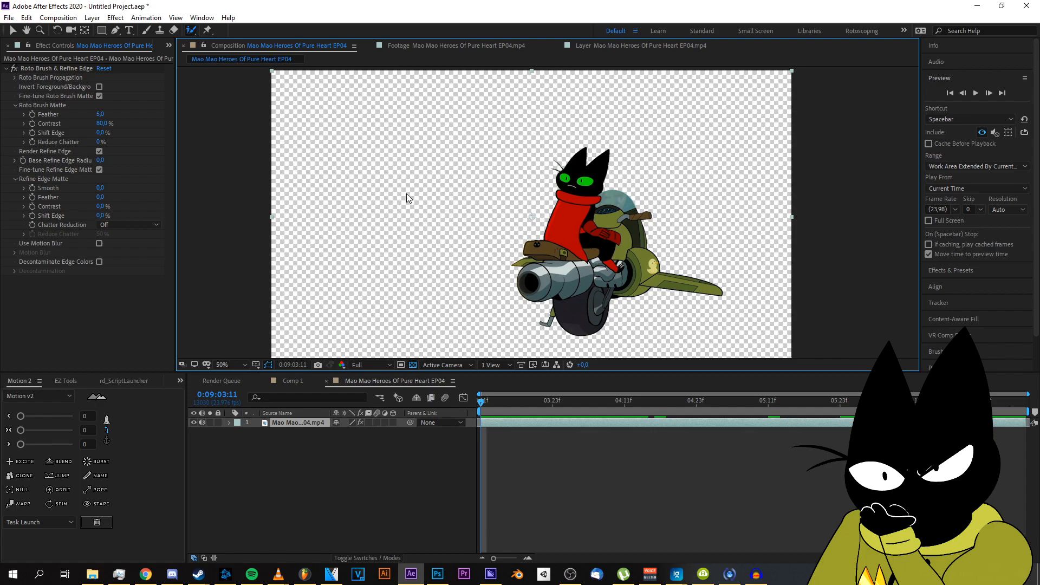
Start a new solid layer in the Mao Mao Heroes Of Pure Heart EP04 composition
right_click(422, 218)
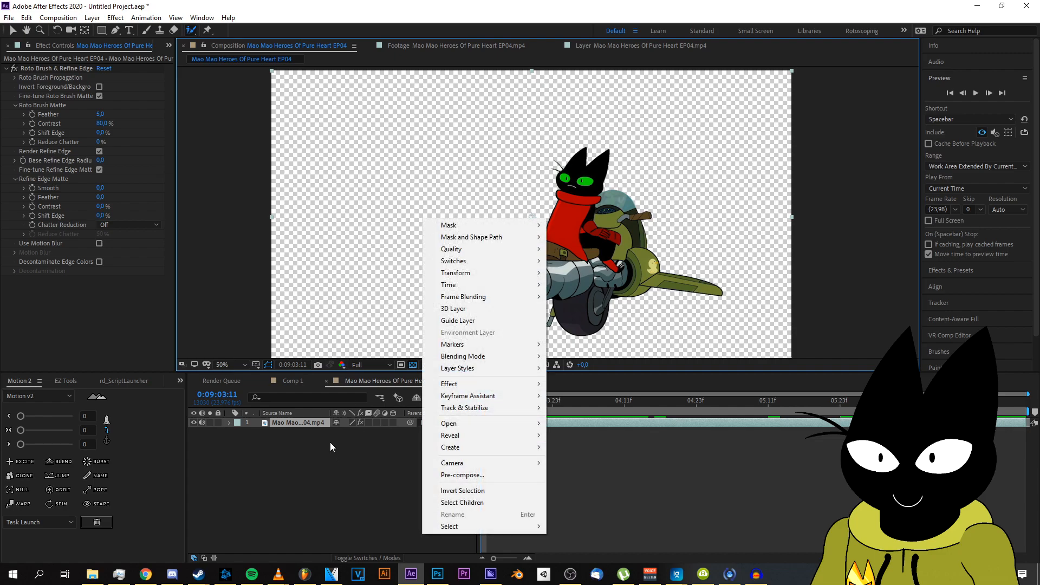
click(289, 441)
right_click(308, 440)
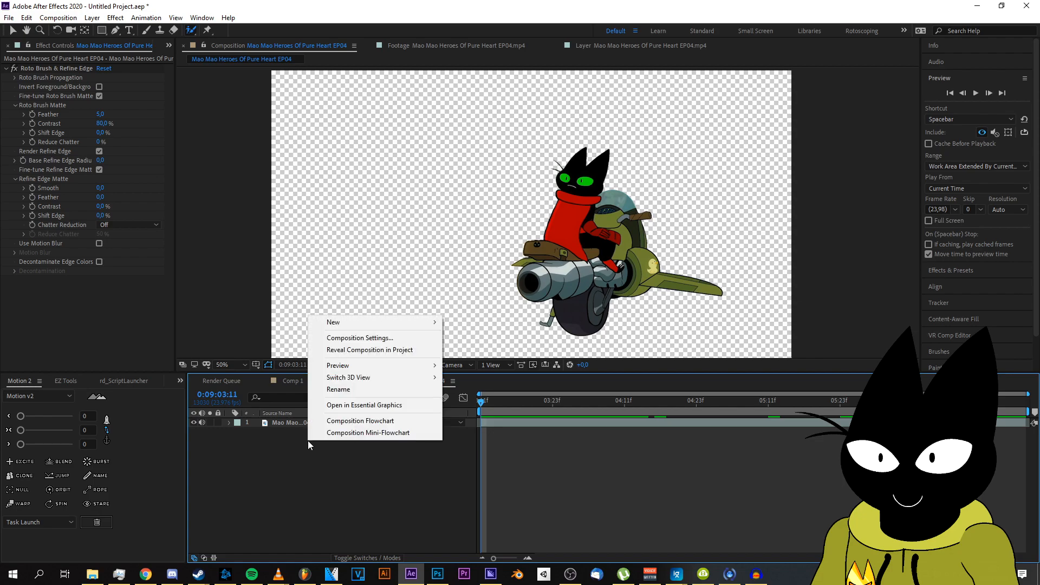
mouse_move(362, 323)
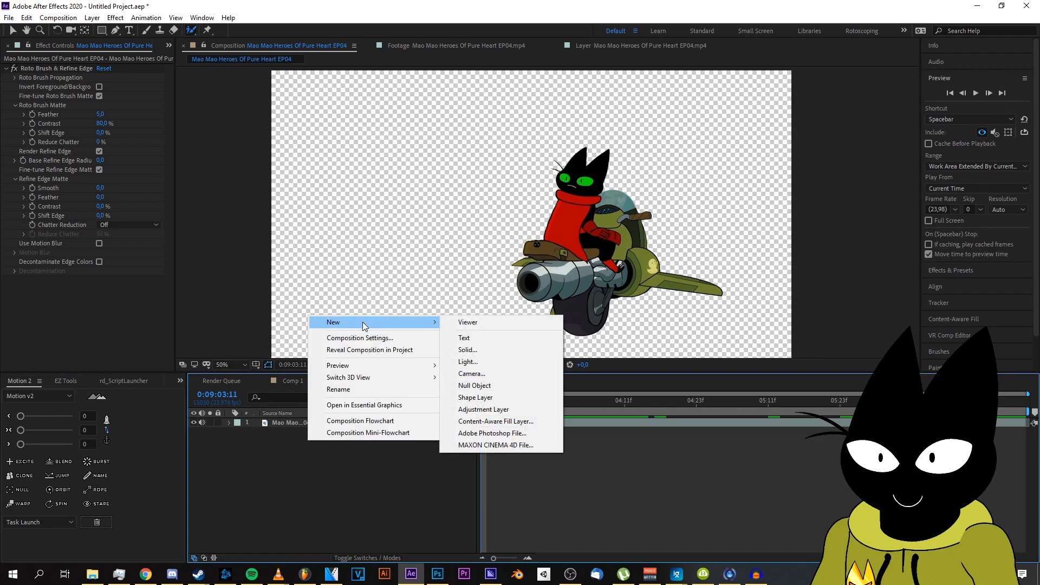
click(467, 350)
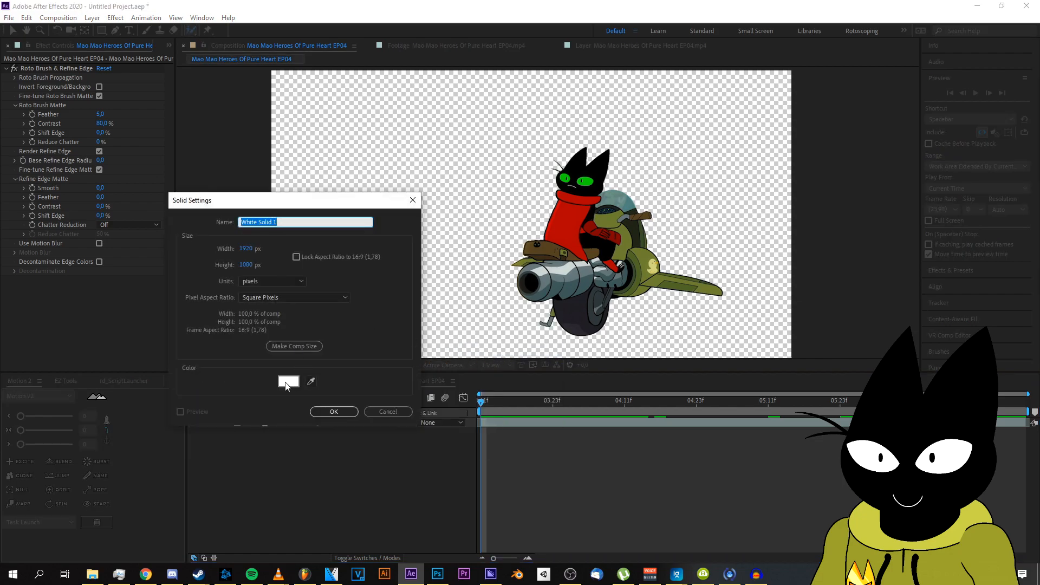
Set the new solid's colour to pure green, 00FF00
click(287, 383)
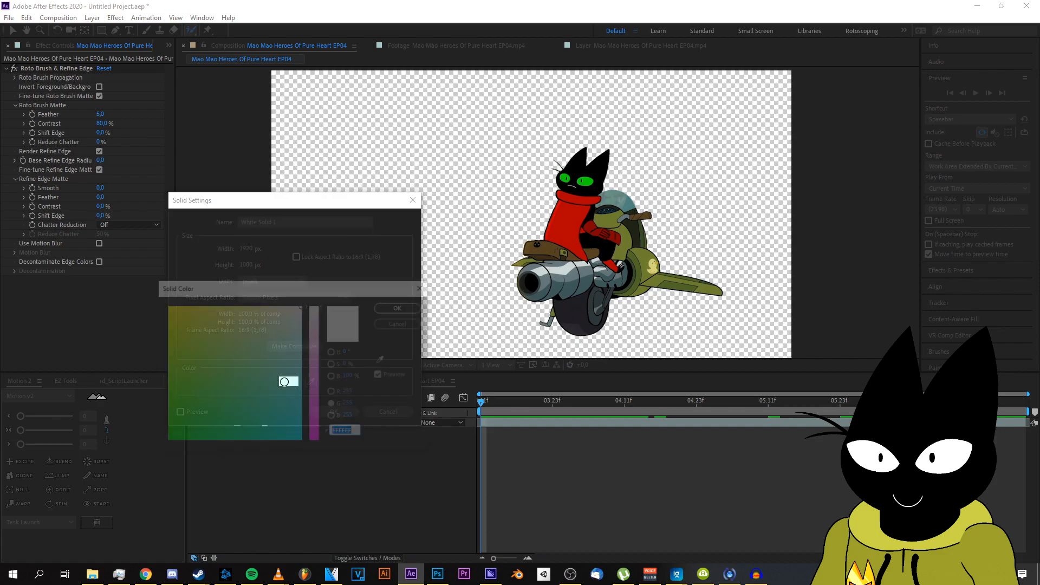
click(332, 352)
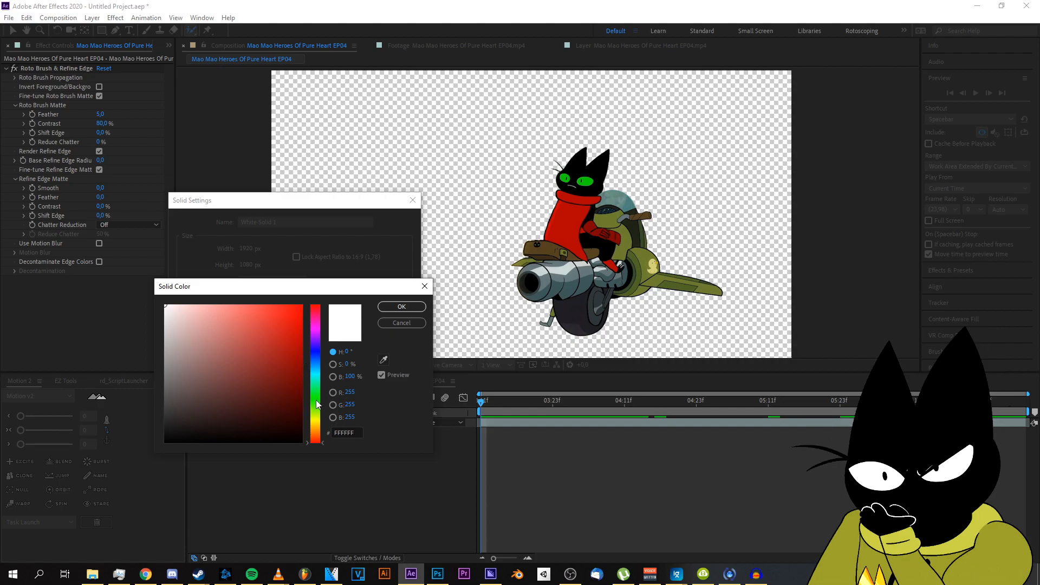
drag(275, 350, 315, 293)
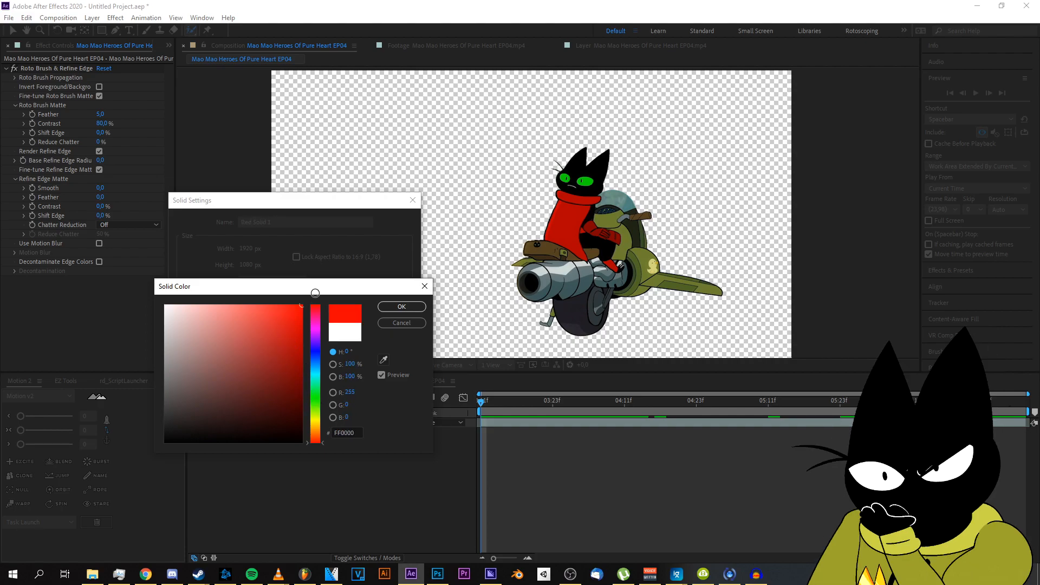
click(316, 397)
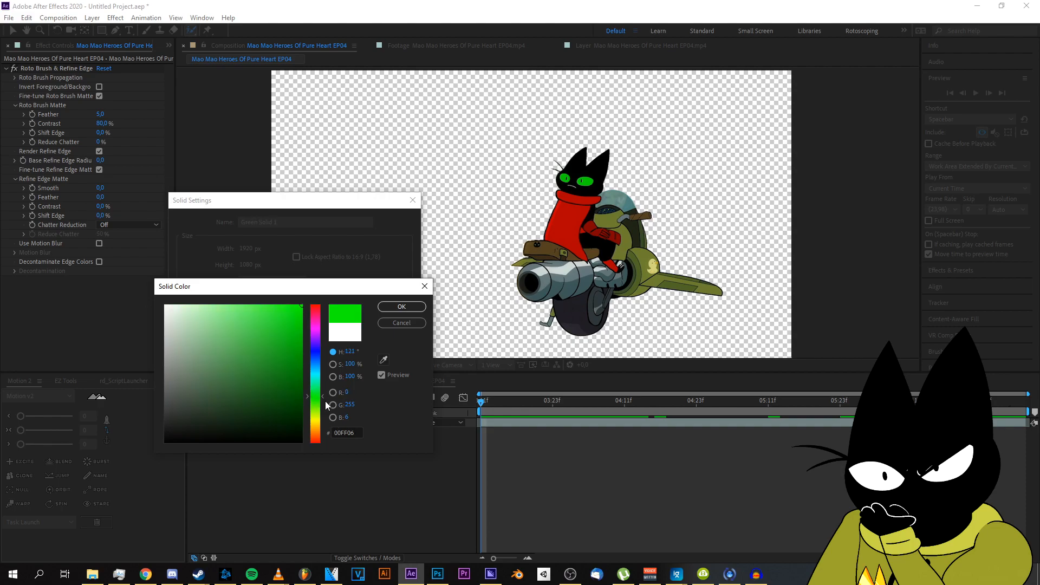
click(333, 418)
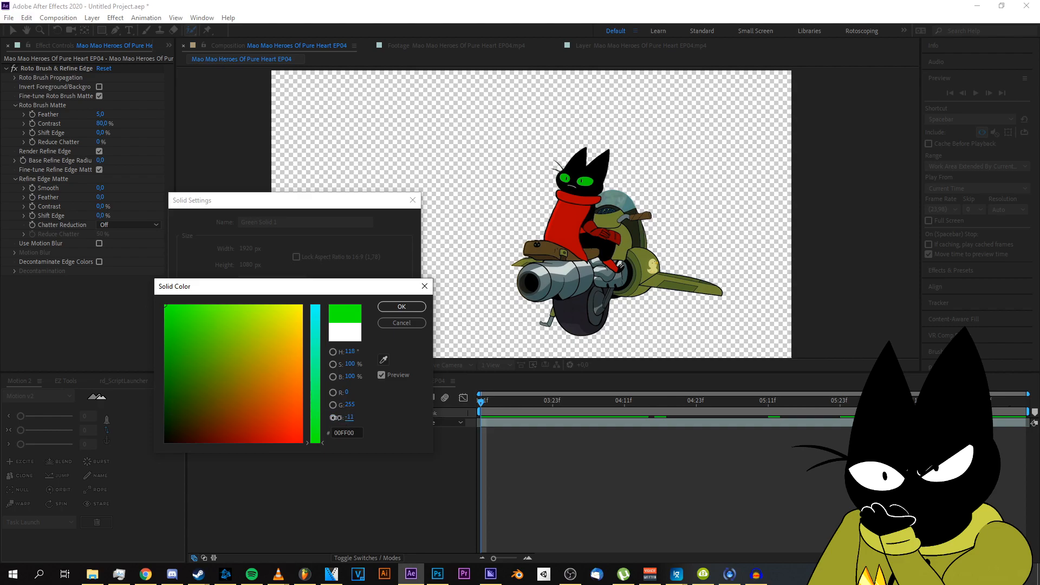
text(0)
key(Return)
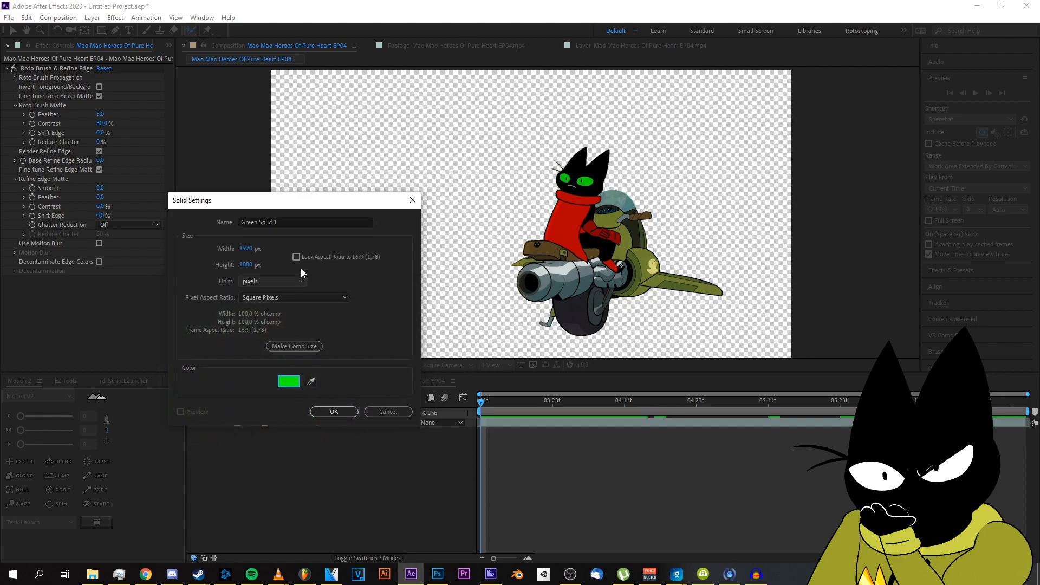
Change the new solid's colour to pure blue, with blue at 255 and green at 0
click(289, 382)
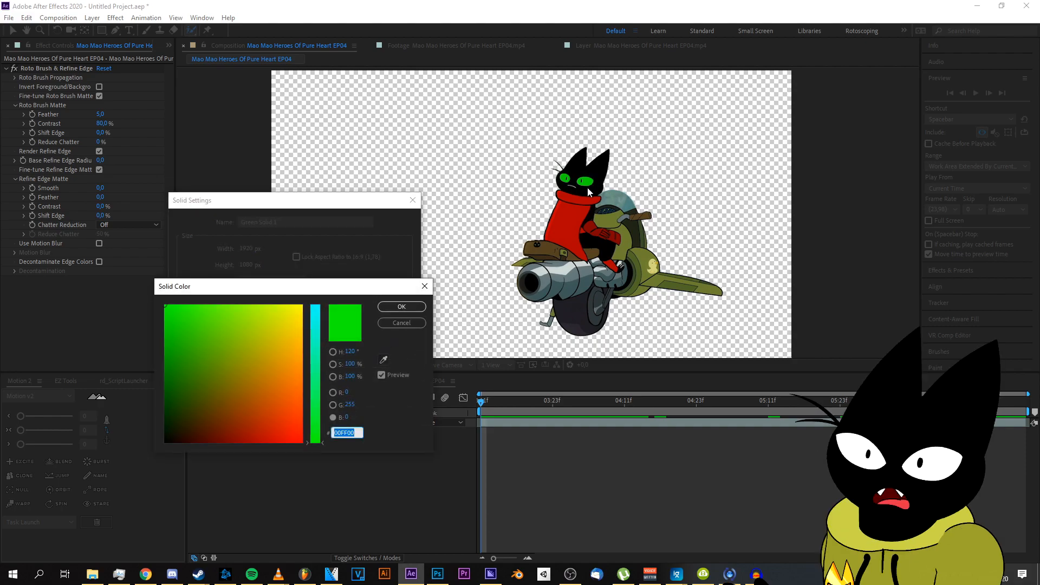
click(332, 351)
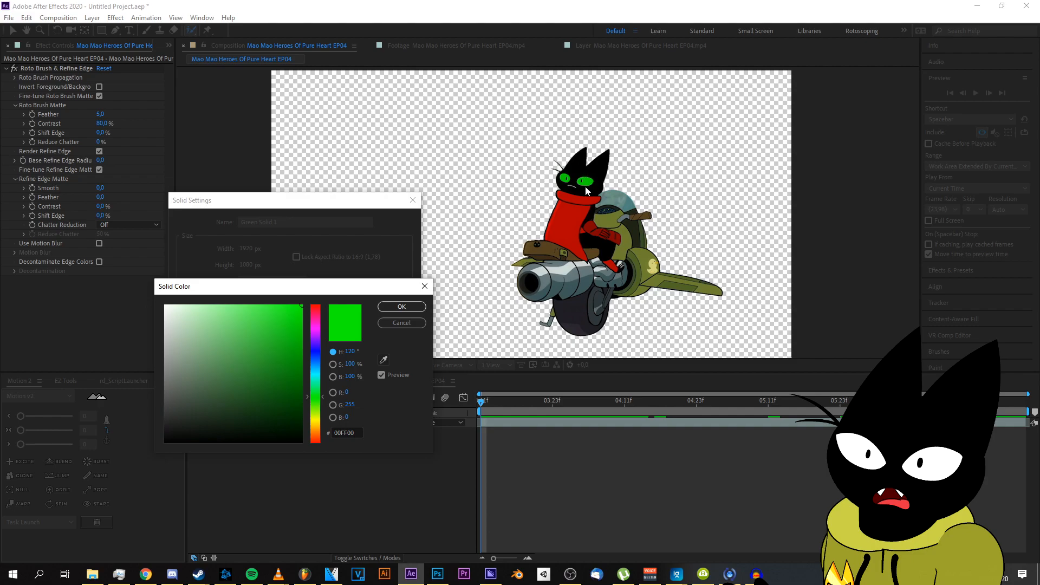
click(346, 417)
text(255)
key(Return)
text(0)
key(Return)
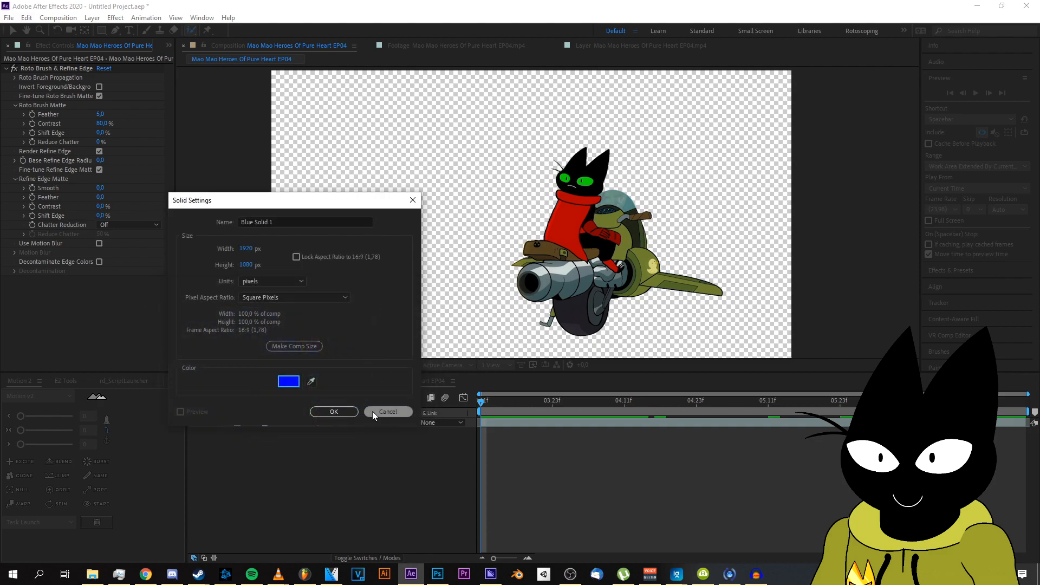
Create the blue solid, place it beneath the cat footage layer and scrub through the clip
click(334, 411)
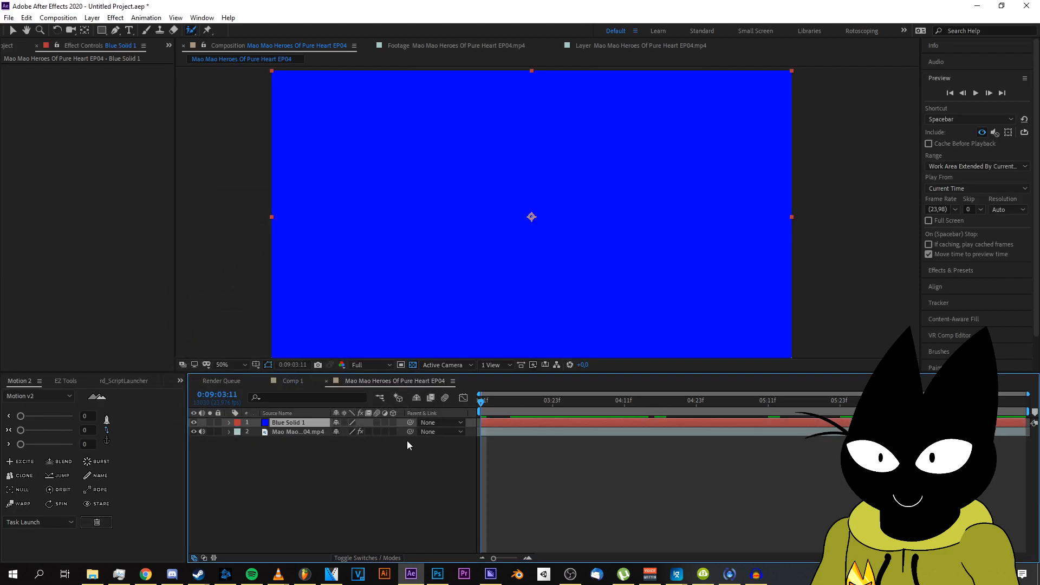
mouse_move(317, 429)
mouse_down()
mouse_move(316, 448)
mouse_move(320, 441)
mouse_up()
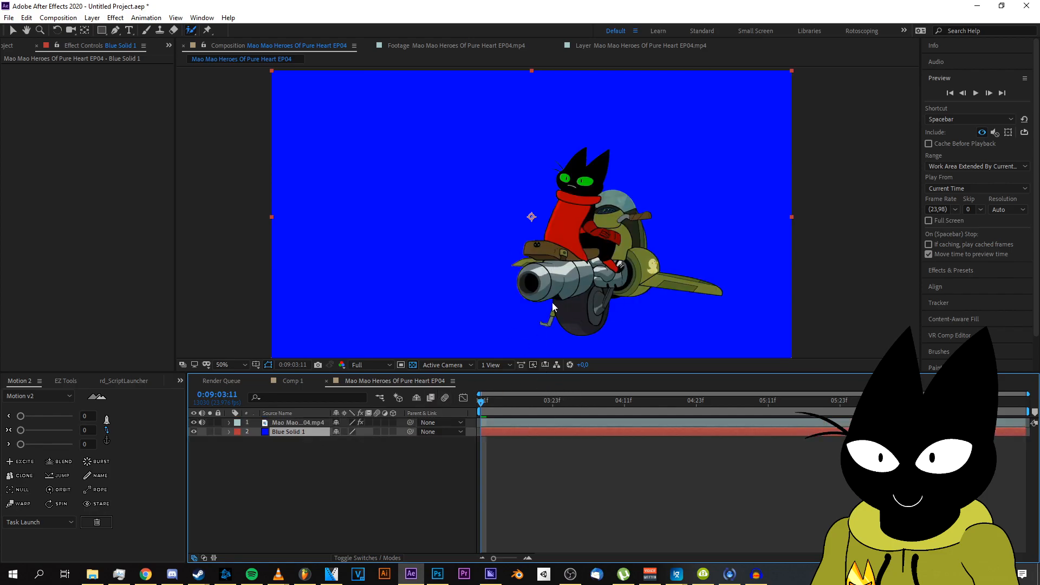
drag(678, 401, 451, 397)
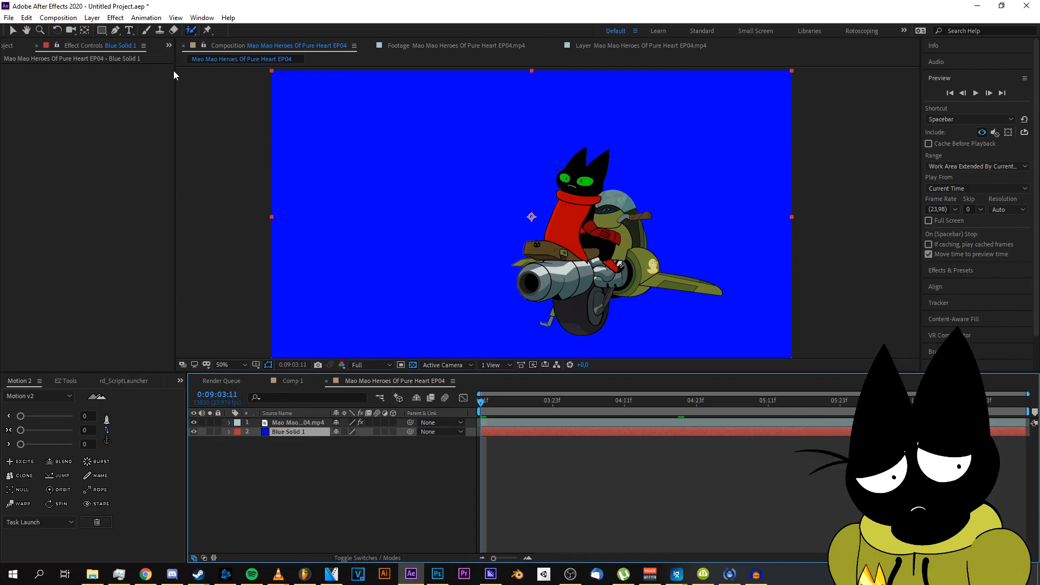
Add the composition with the blue background to the render queue
click(65, 18)
click(67, 19)
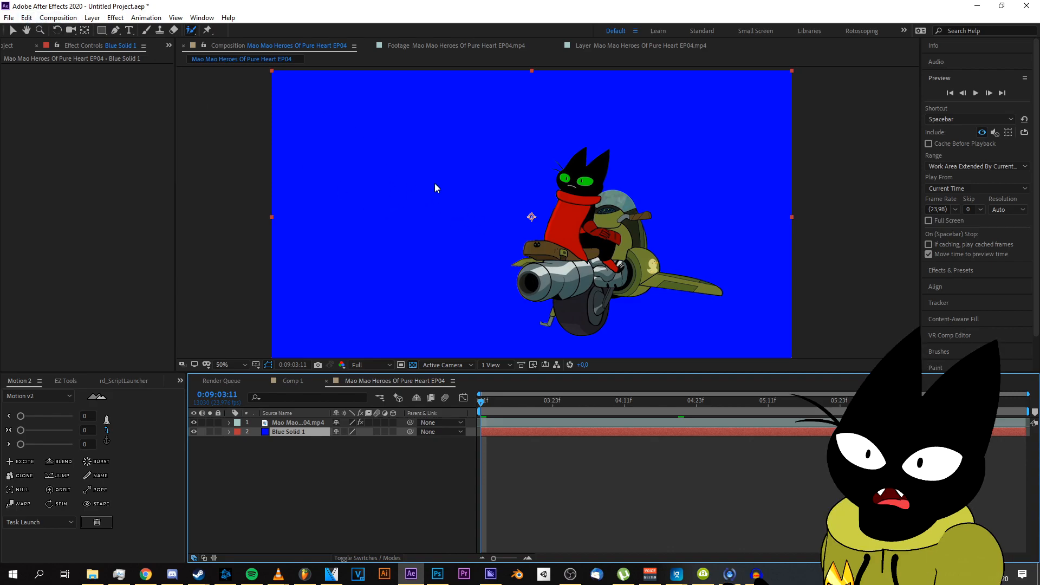
click(57, 20)
click(57, 20)
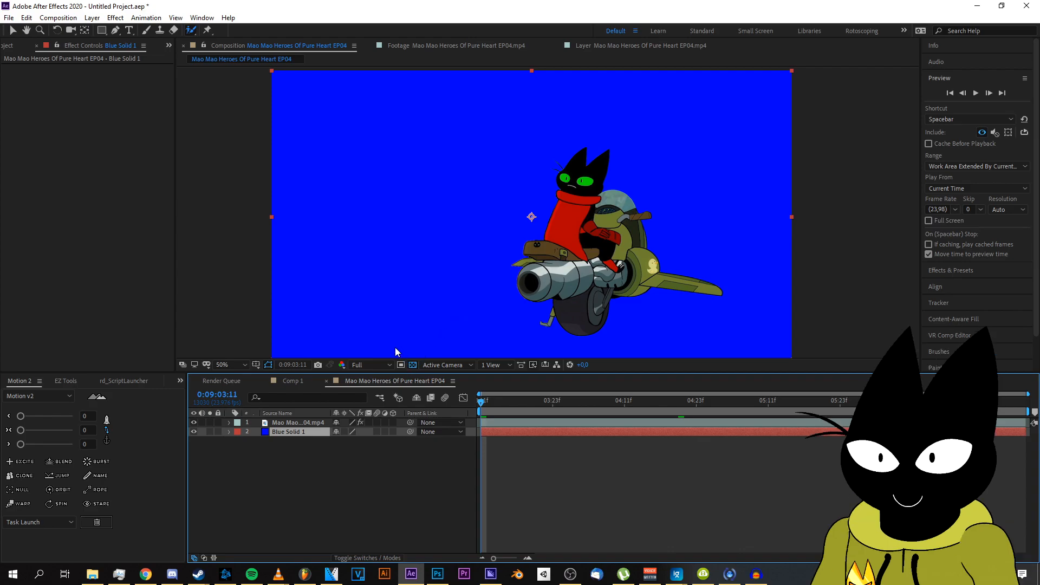
click(58, 19)
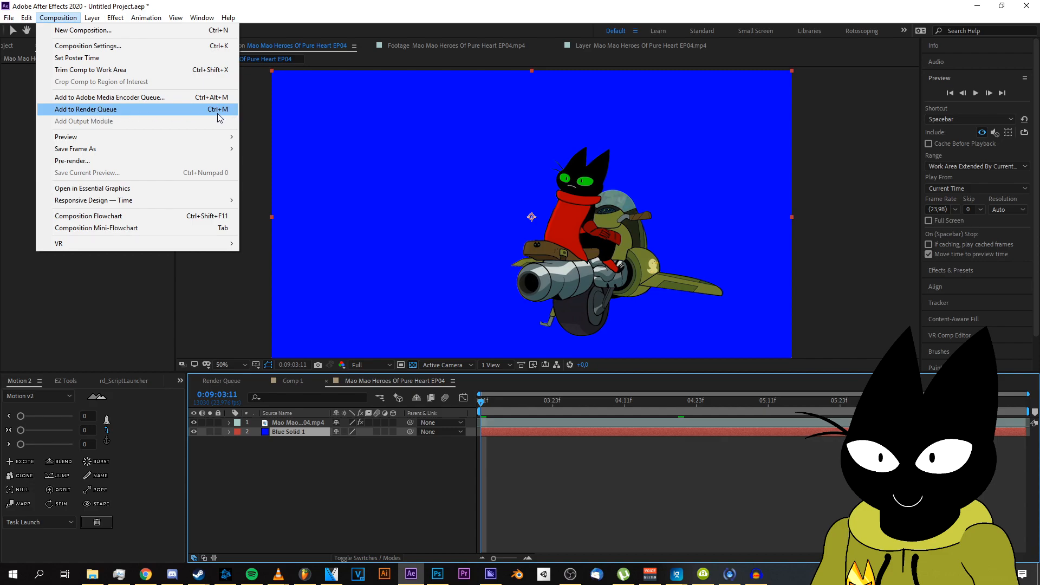
click(180, 111)
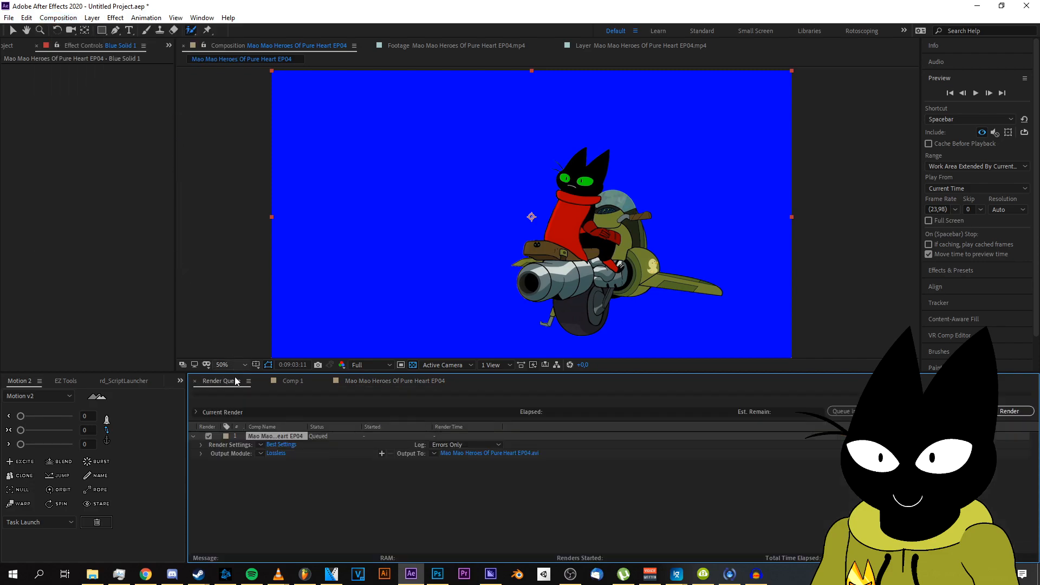
Set the format in the queued item's output module settings to QuickTime
click(277, 453)
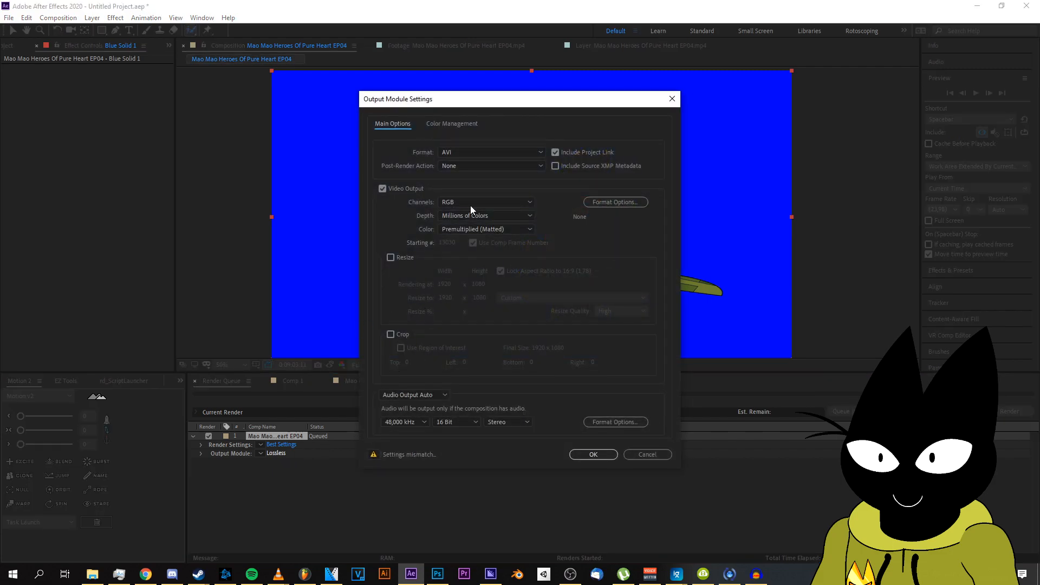
click(453, 152)
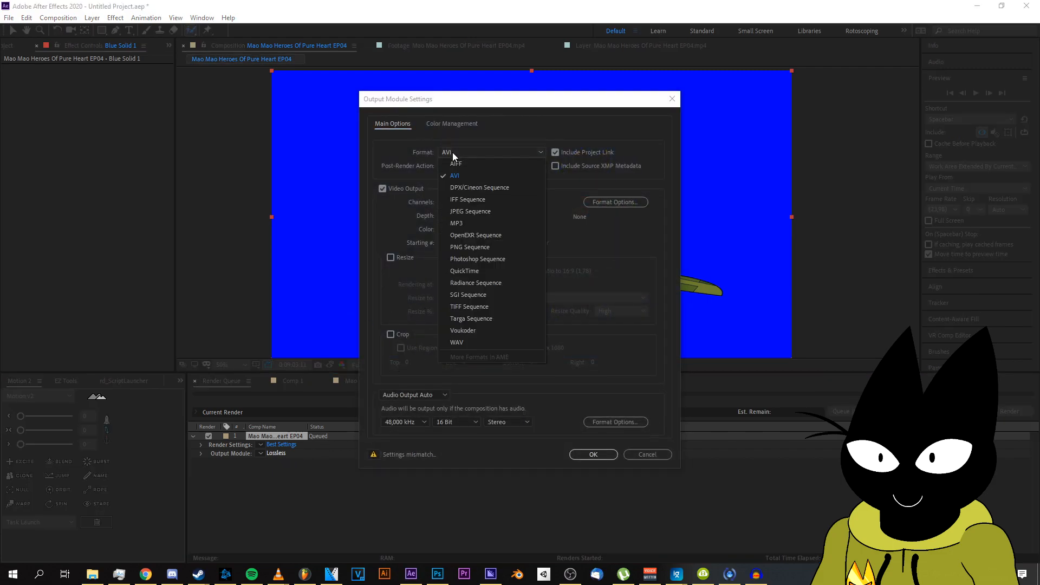
click(464, 271)
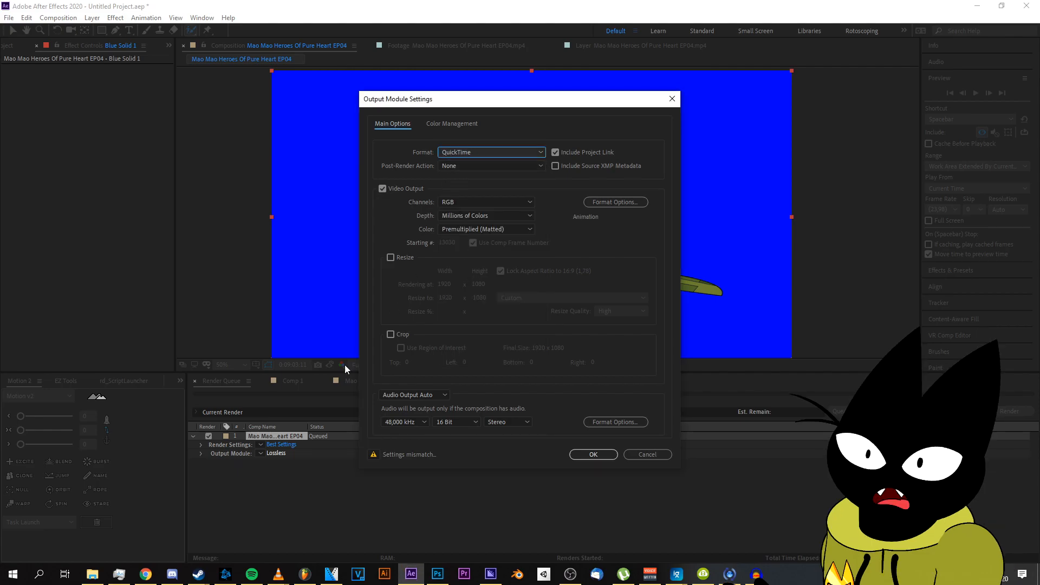
Switch to Chrome, look at Apple's QuickTime 7.7.9 for Windows download page, and return to After Effects
click(146, 573)
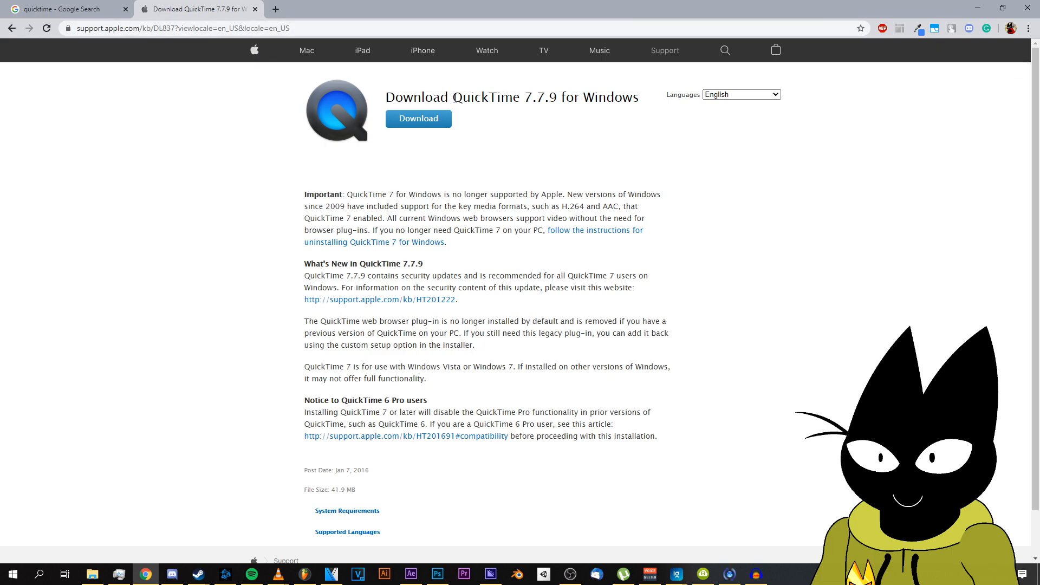
drag(454, 98, 640, 101)
click(546, 117)
click(978, 8)
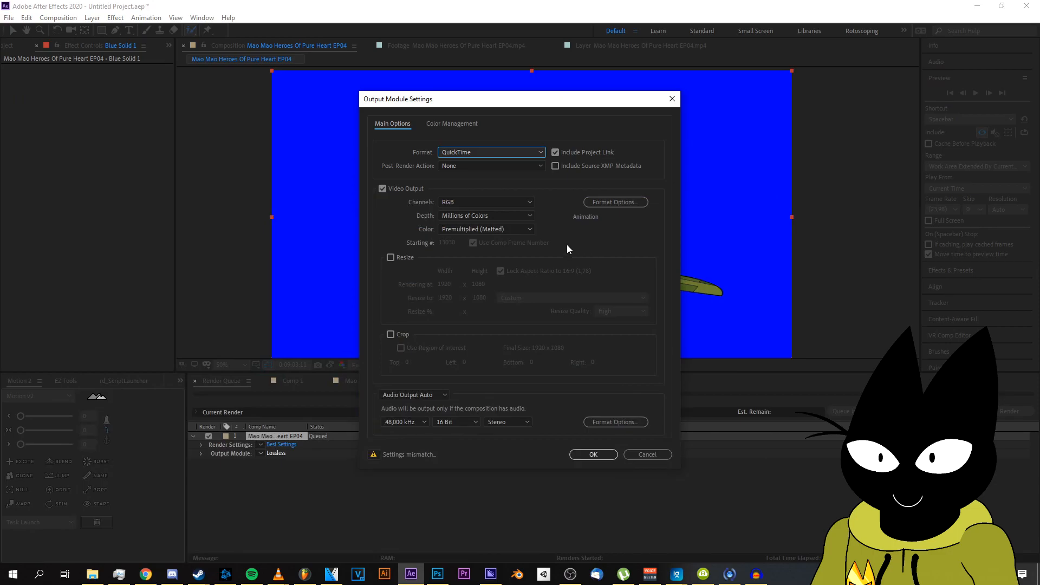
Review the QuickTime format selection and read the settings mismatch warning for the output module
click(509, 152)
click(509, 151)
click(373, 456)
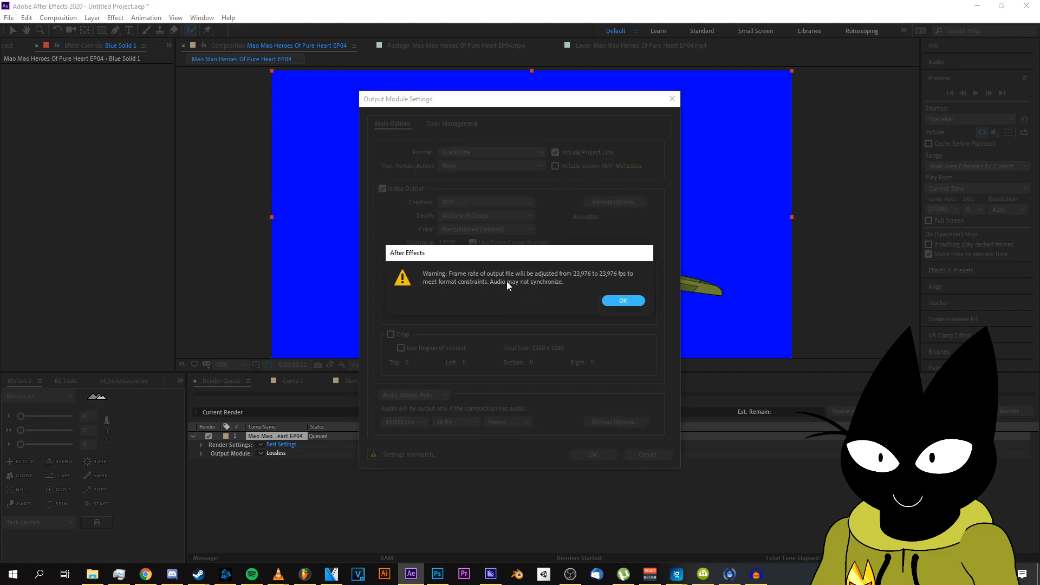
Dismiss the frame rate warning, turn audio output off in the output module settings and apply them
click(623, 300)
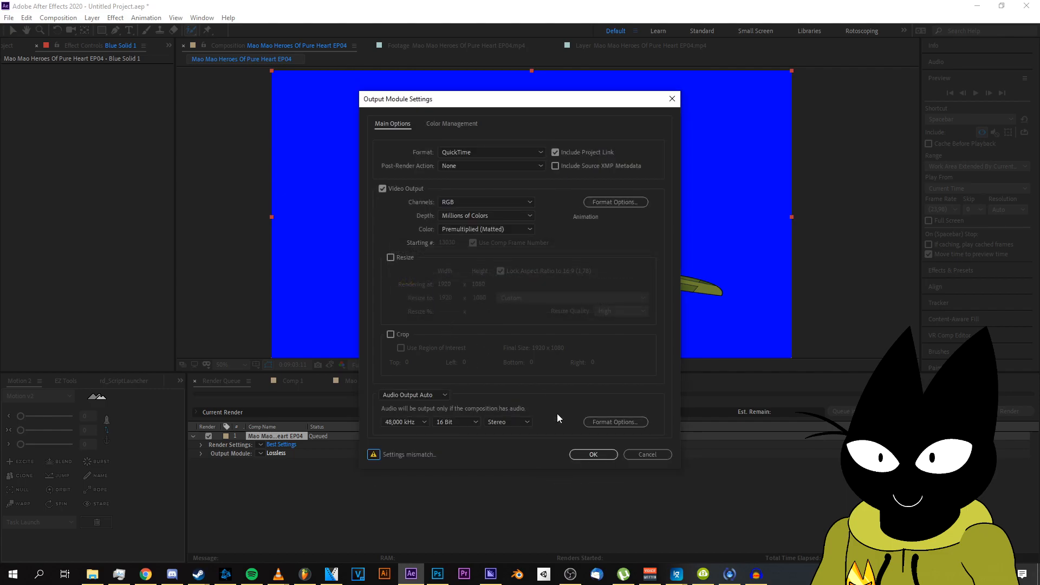
click(420, 394)
click(415, 430)
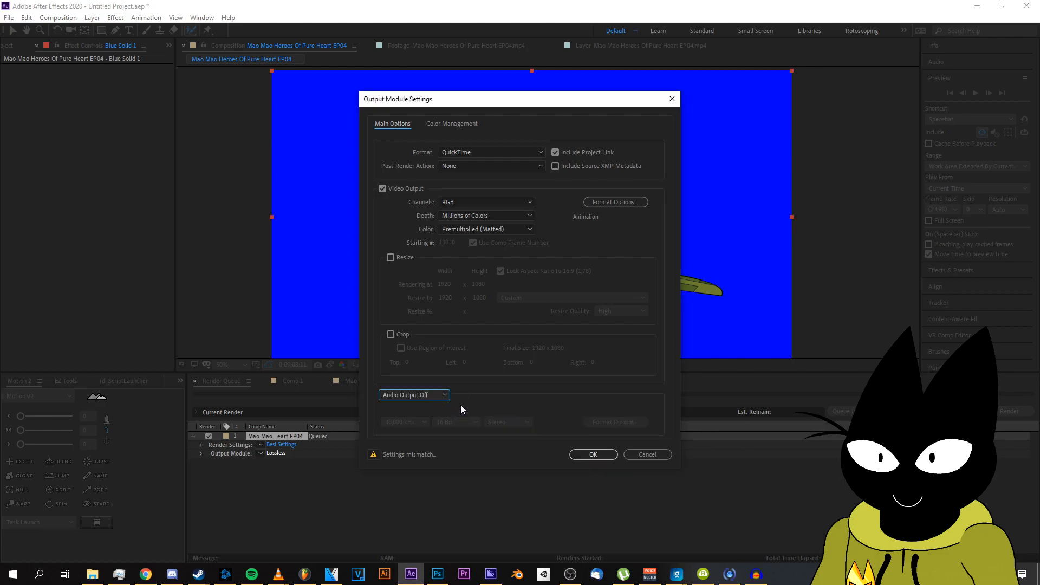
click(593, 455)
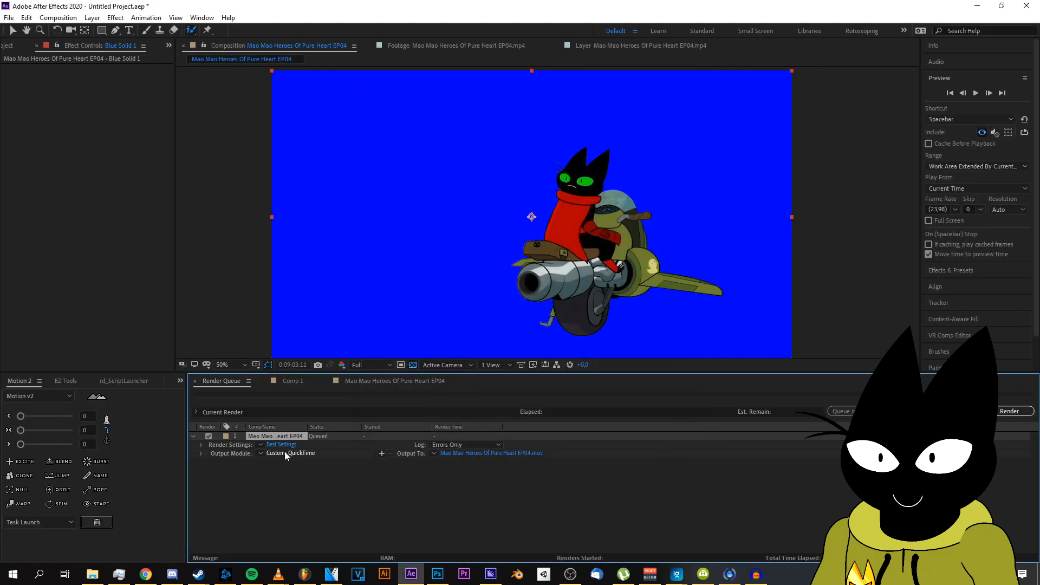
Hide the Blue Solid 1 layer in the Mao Mao Heroes Of Pure Heart EP04 composition
click(290, 383)
click(359, 382)
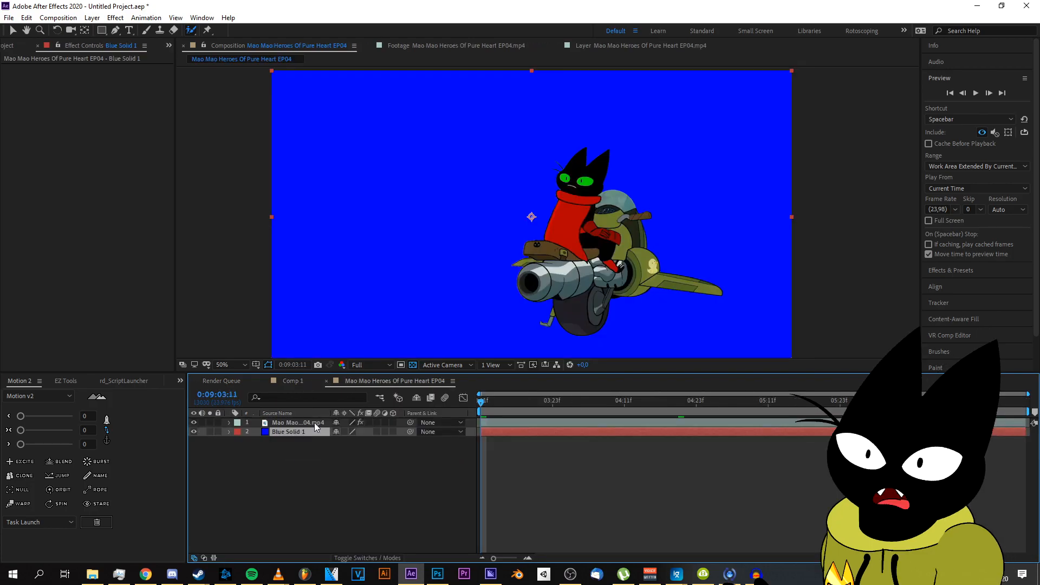
click(191, 433)
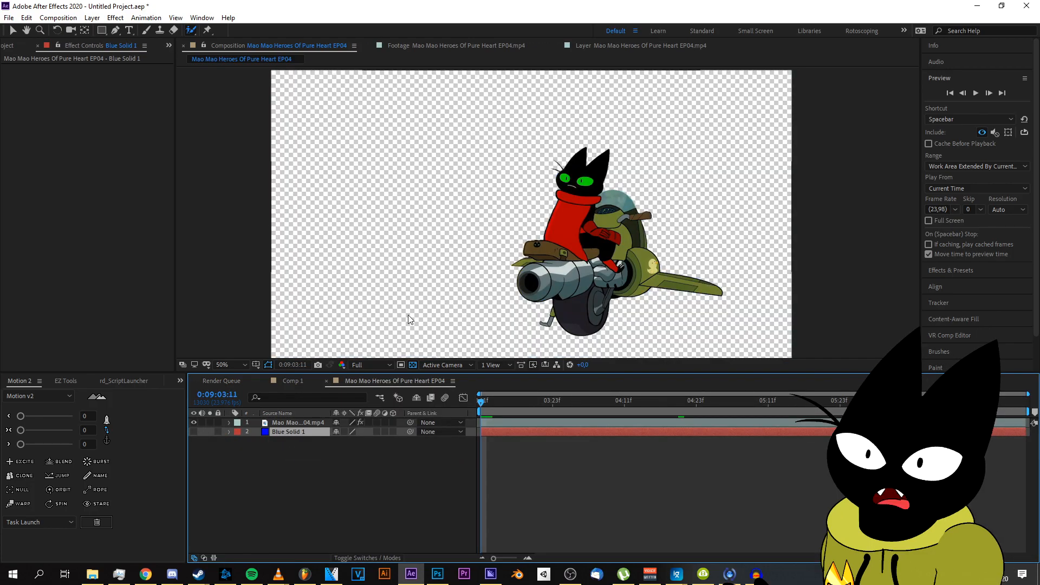
Set the output channels to RGB + Alpha in the queued item's output module settings and apply them
click(219, 382)
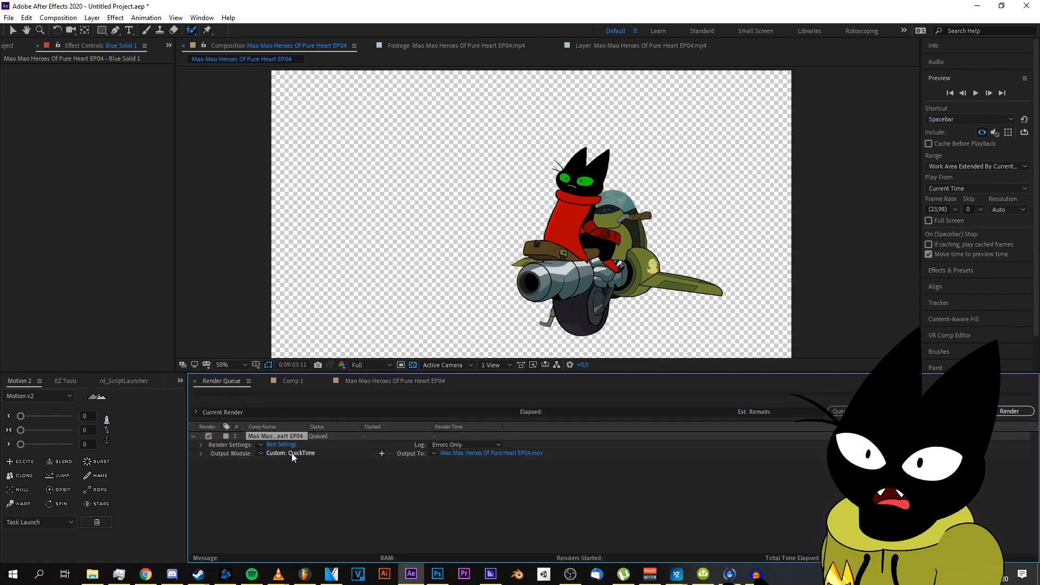
click(291, 453)
click(481, 202)
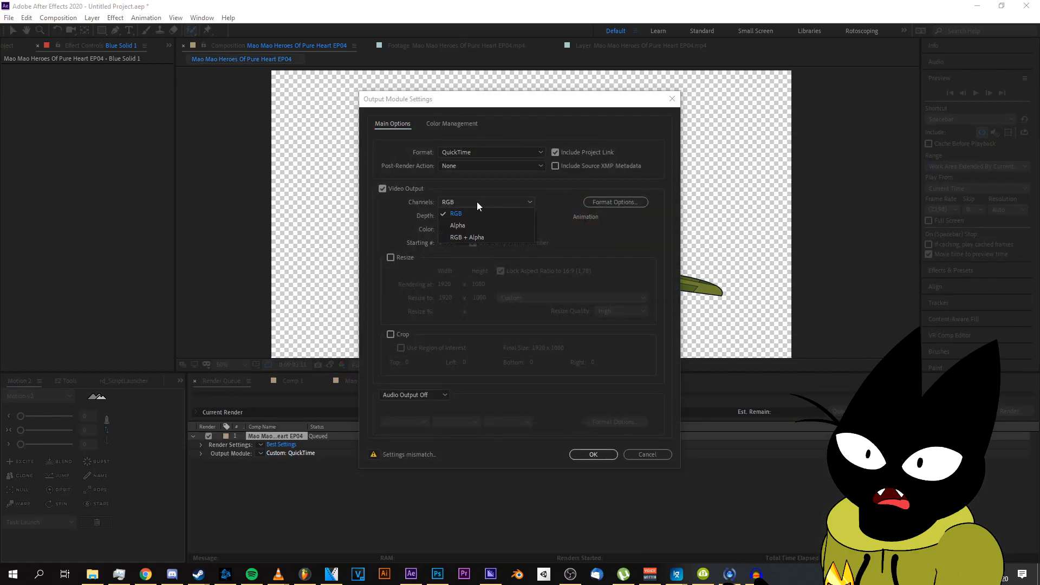
click(469, 239)
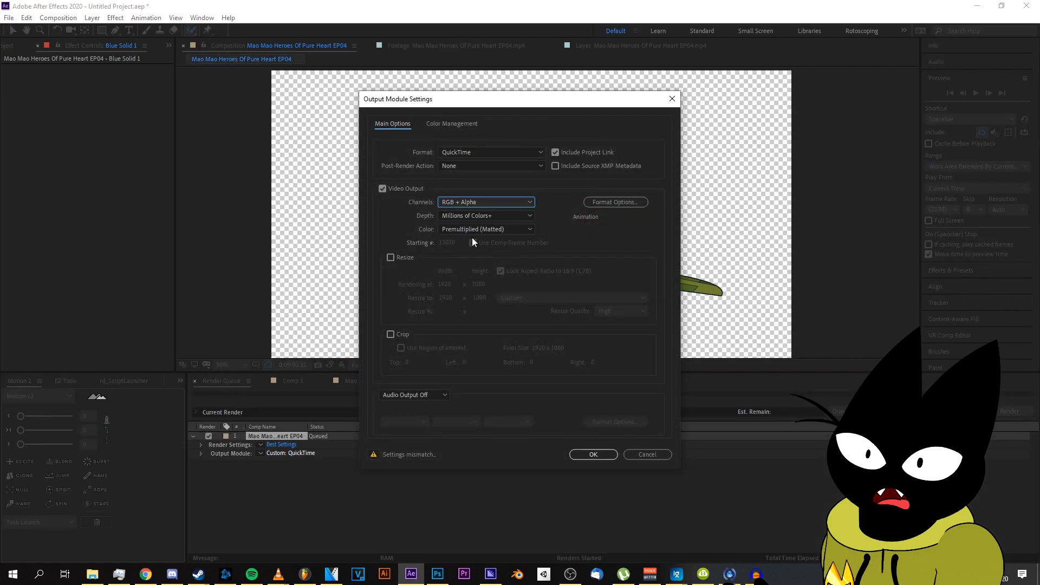
click(594, 454)
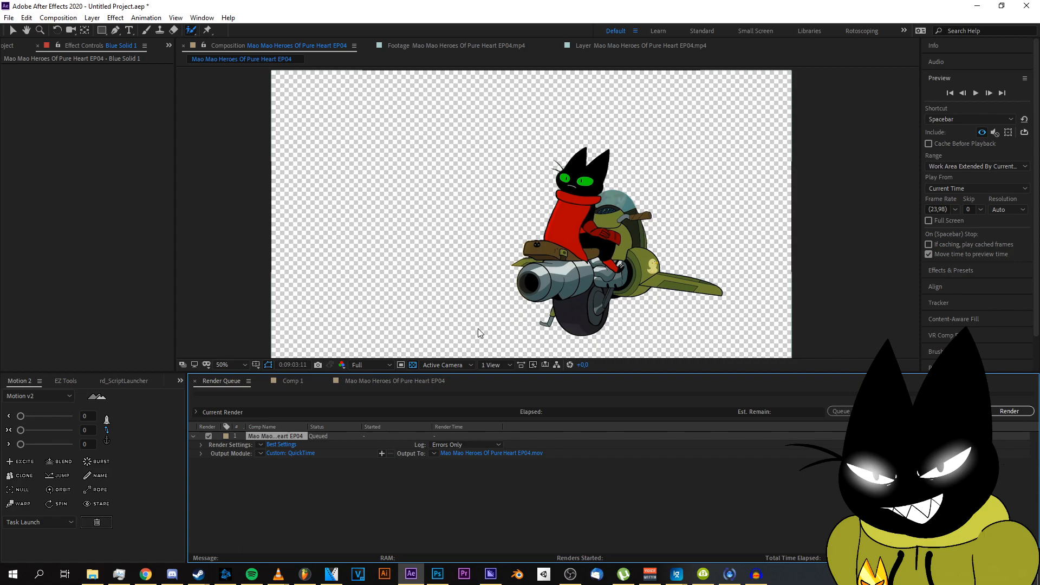
Make the Blue Solid 1 layer visible again in the composition and return to the render queue
click(397, 381)
click(193, 431)
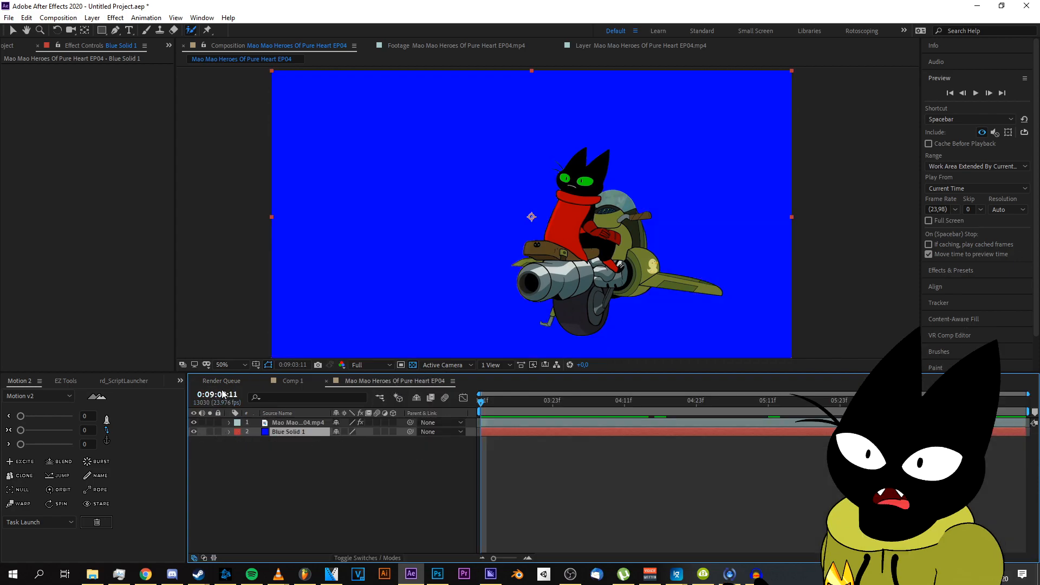
click(223, 382)
Open the queued item's output destination and browse to the folder for the rendered movie
click(457, 453)
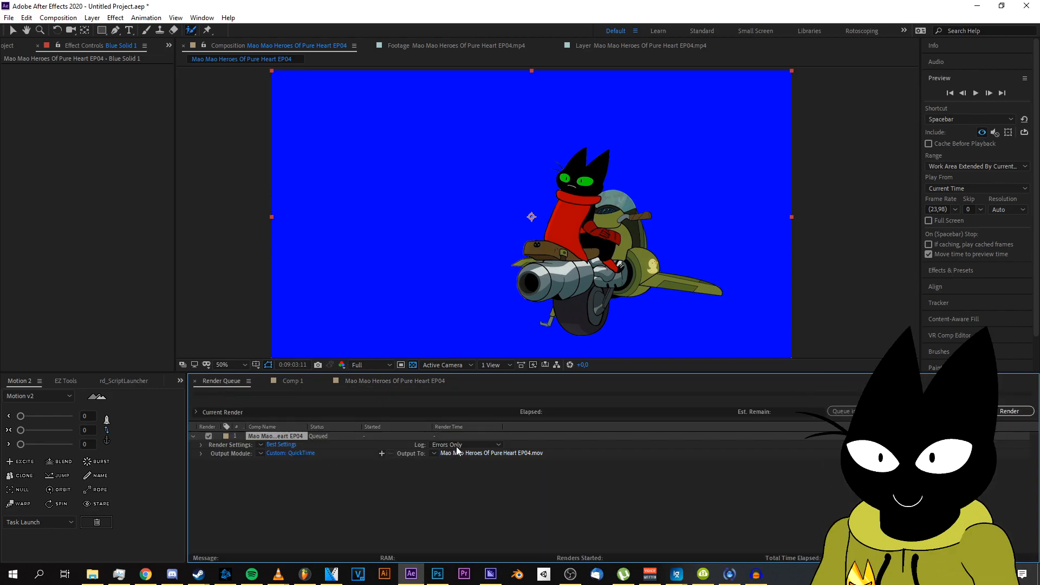
click(541, 89)
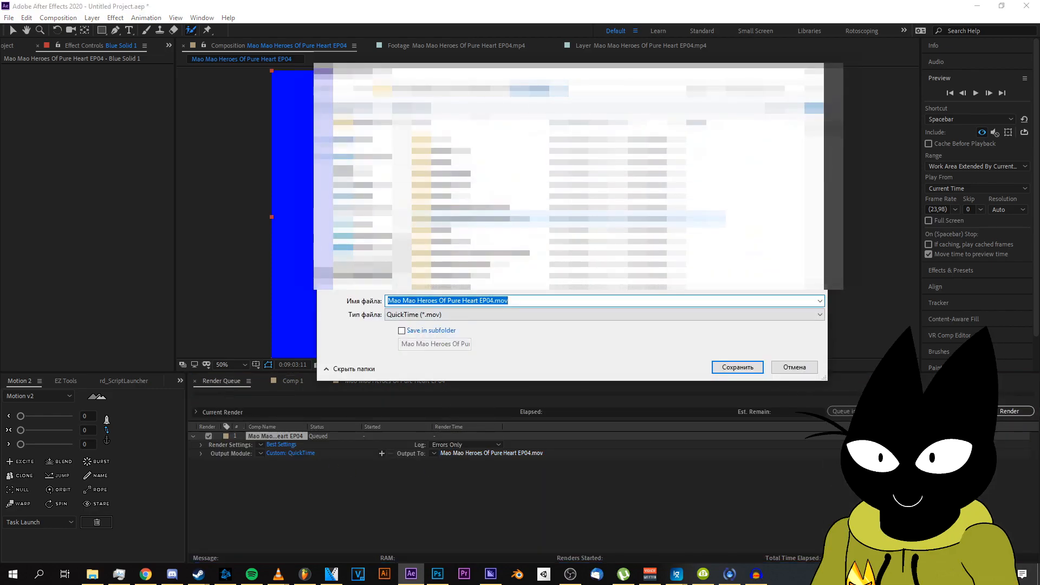
click(520, 220)
scroll(520, 227, down, 3)
key(m)
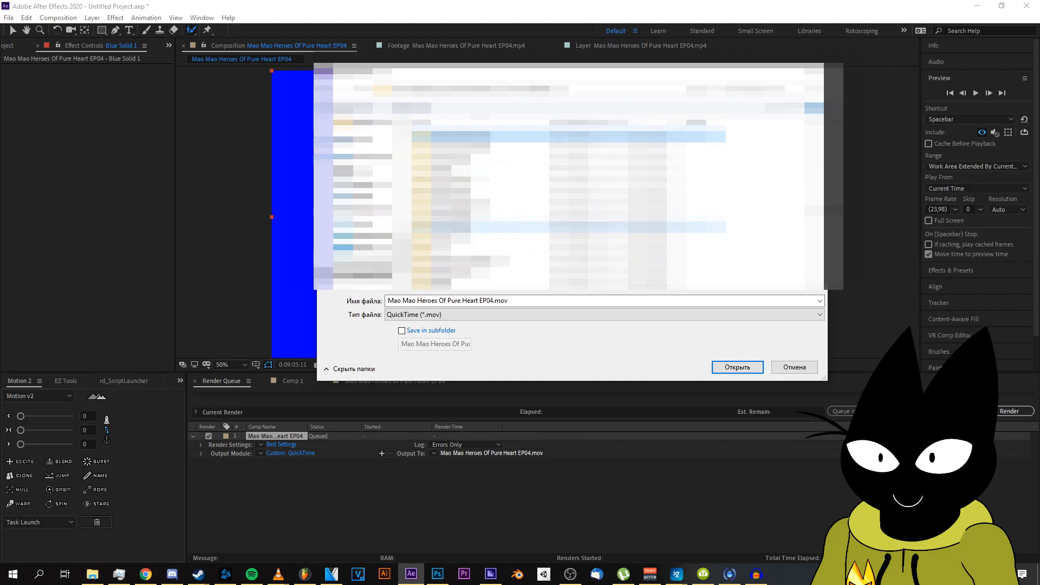
key(Return)
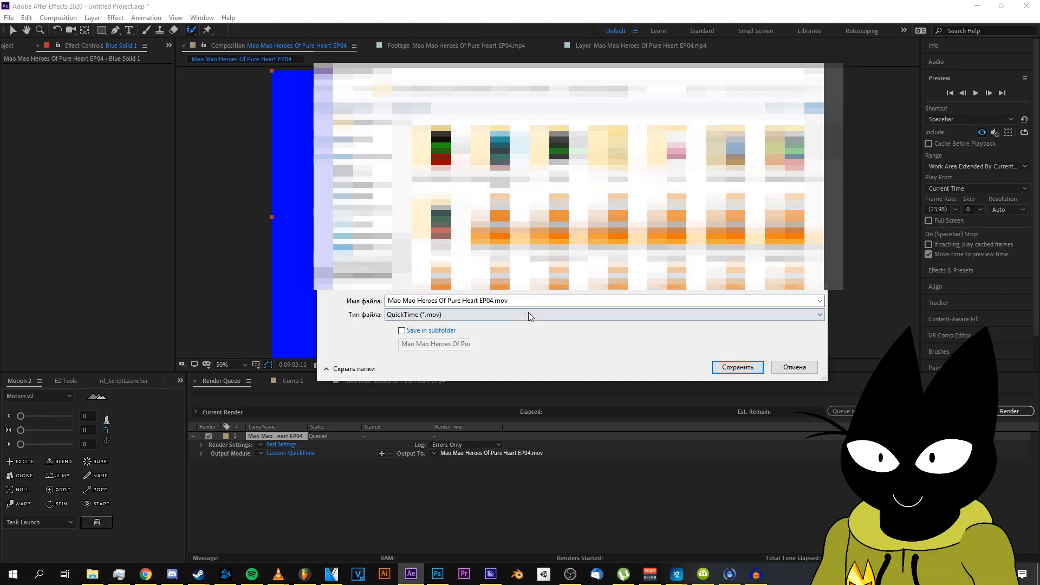
Save the output file name as mao_tutorial_mask and start rendering the queued composition
text(mao_t)
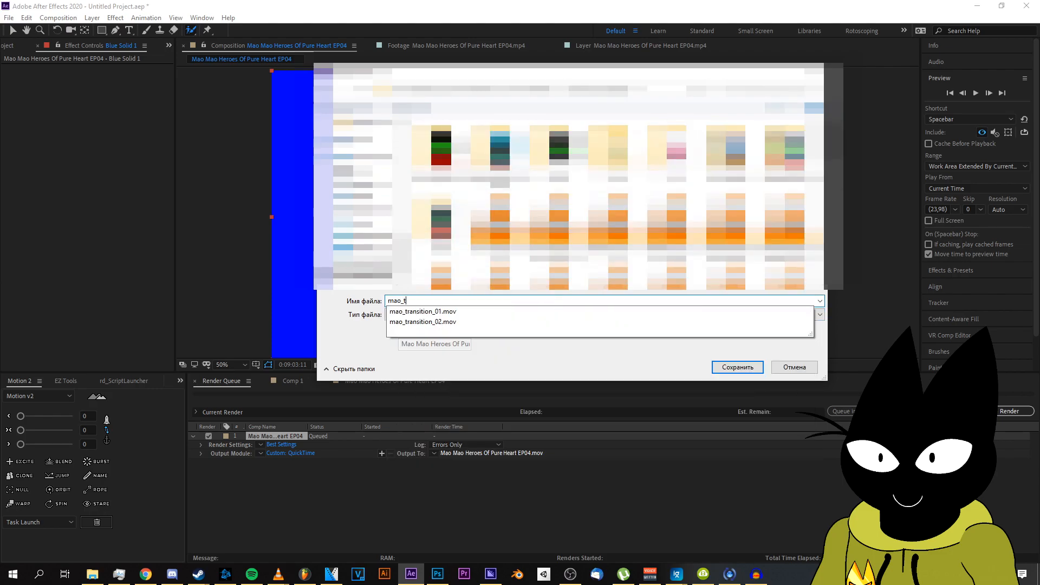
text(utorial_mask)
key(ctrl+a)
key(BackSpace)
text(m)
key(BackSpace)
text(mao_mask)
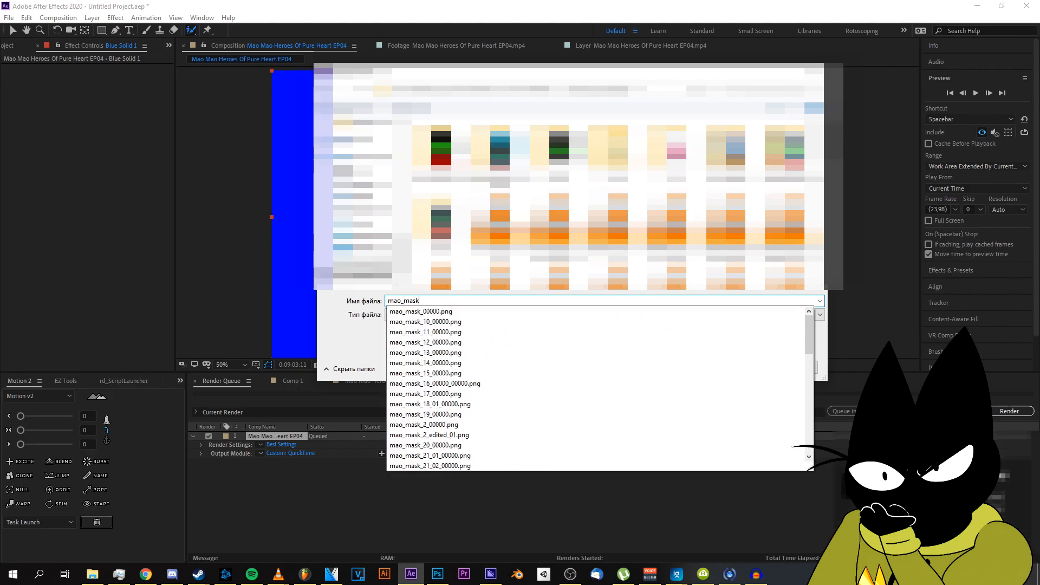
text(_)
key(BackSpace)
key(BackSpace)
key(BackSpace)
text(tutorial_mask)
key(Return)
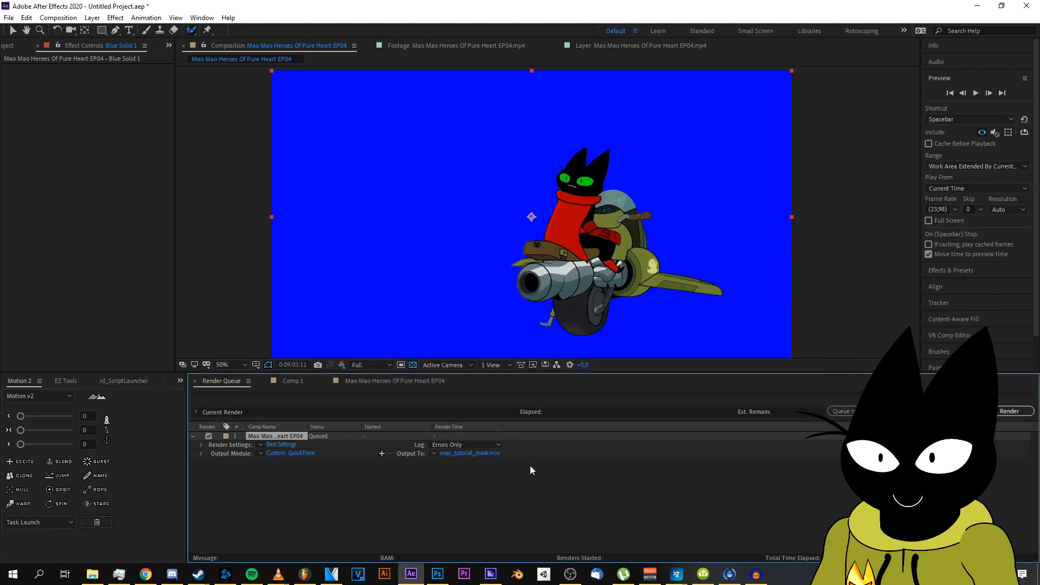
click(1023, 414)
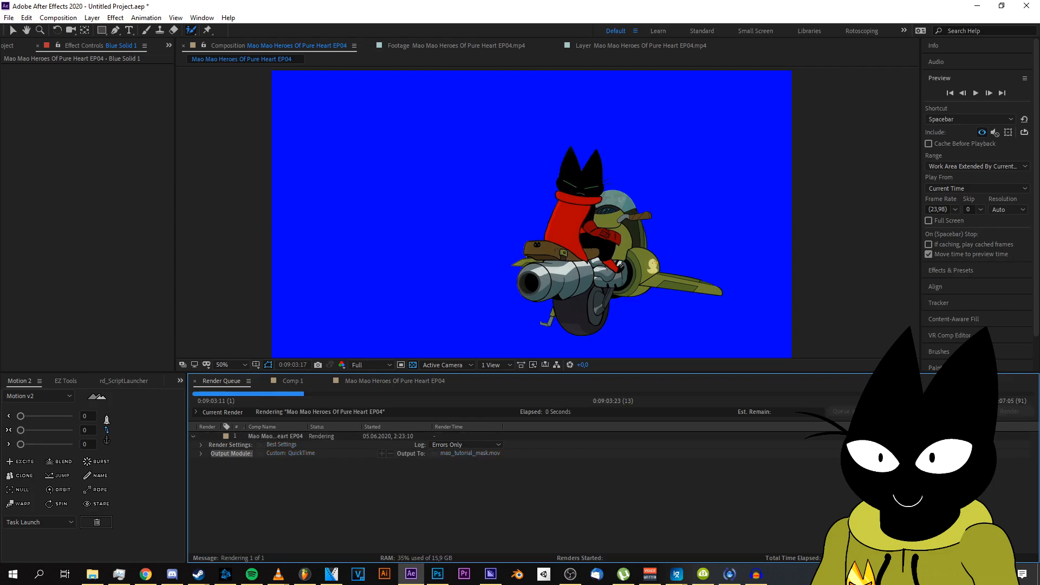